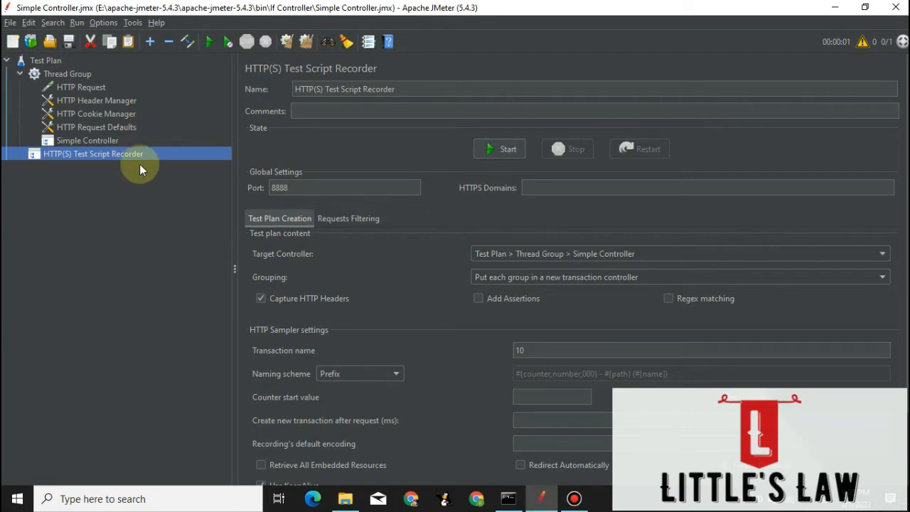
Review the settings of the Thread Group's HTTP Request, Header Manager, Cookie Manager, Request Defaults and Simple Controller elements.
{"action": "left_click", "coordinate": [62, 75]}
{"action": "left_click", "coordinate": [85, 88]}
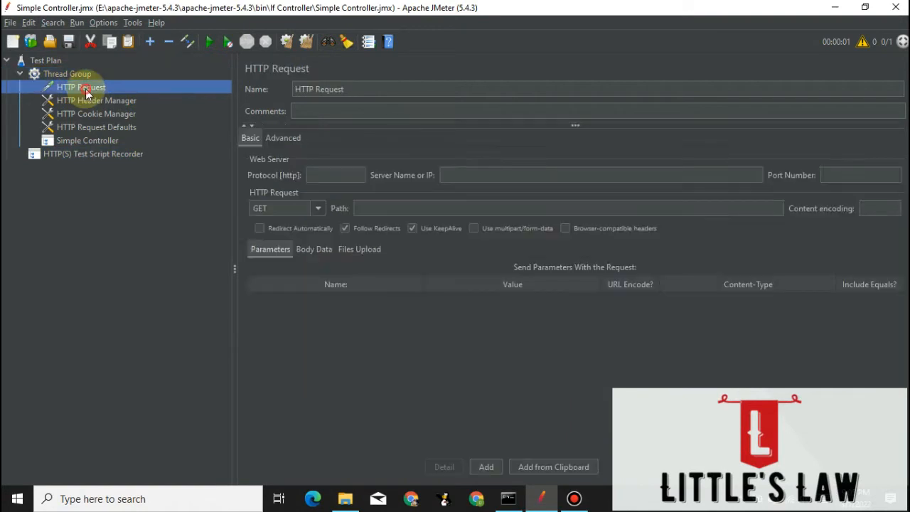
{"action": "left_click", "coordinate": [110, 101]}
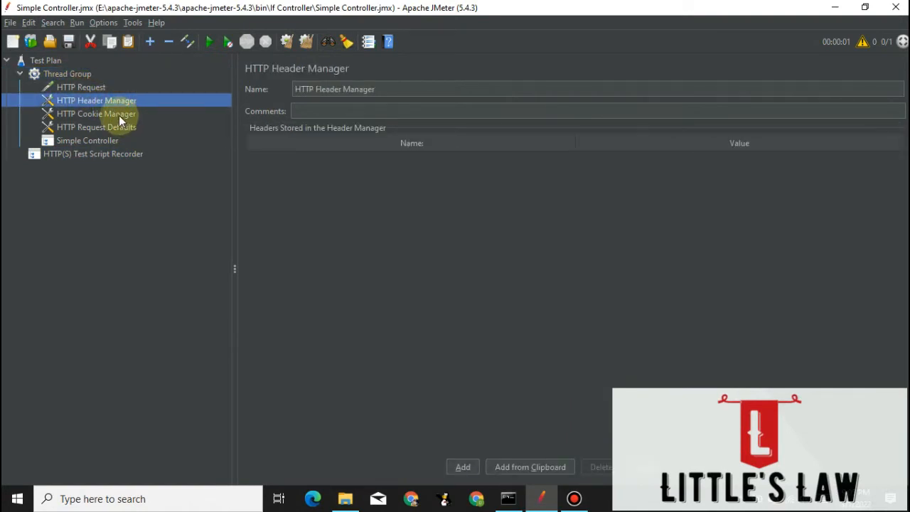
{"action": "left_click", "coordinate": [119, 115]}
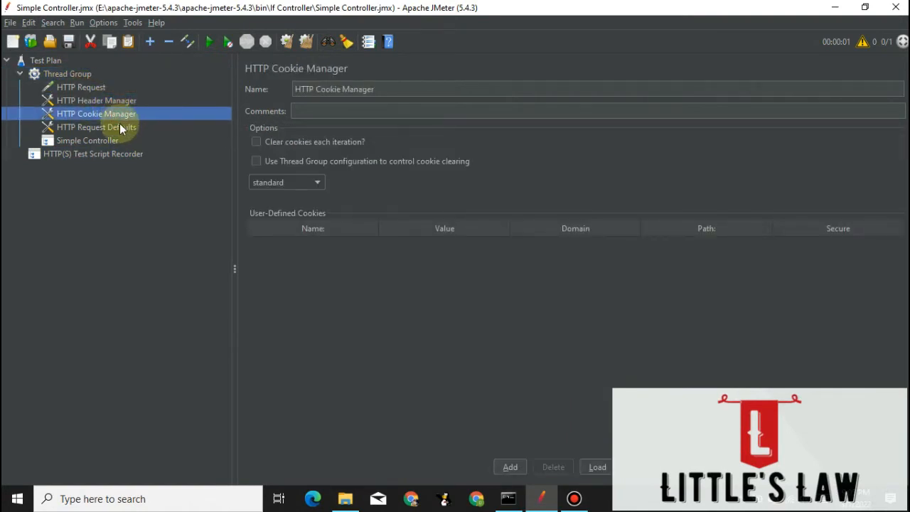
{"action": "left_click", "coordinate": [120, 125]}
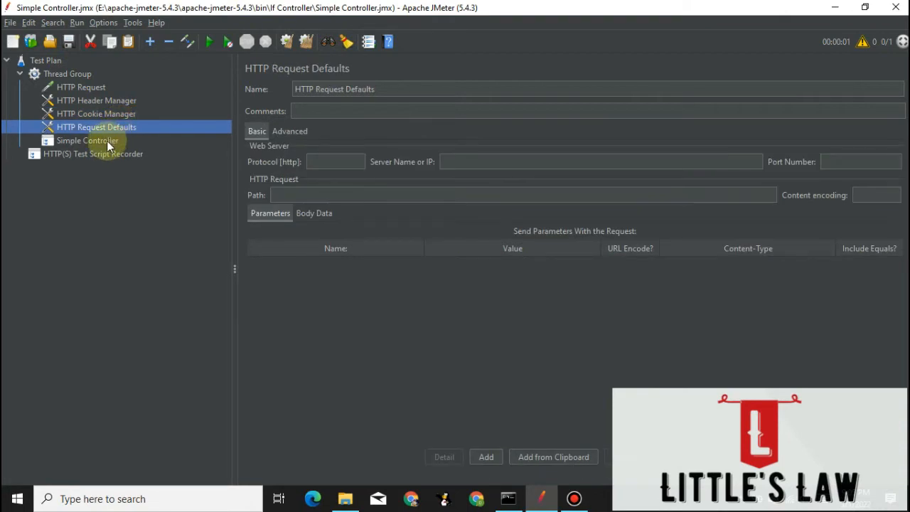
{"action": "left_click", "coordinate": [109, 144]}
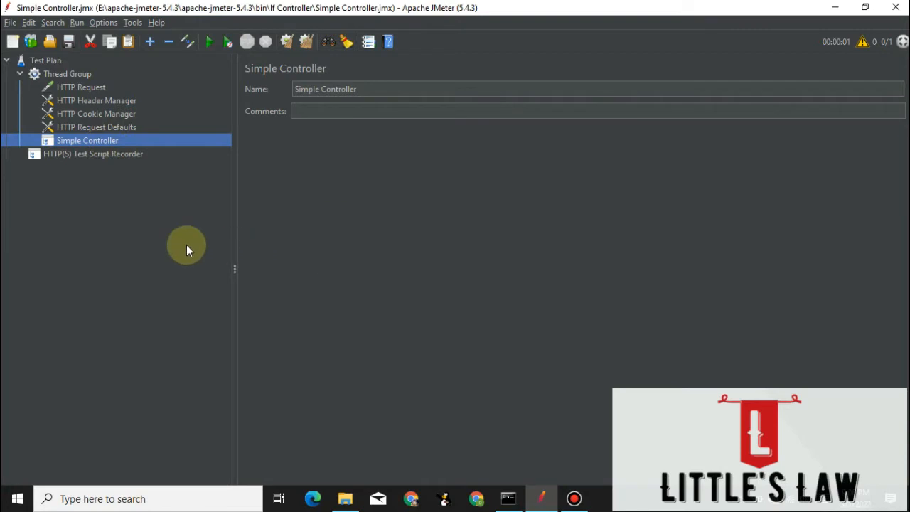
Set the HTTP(S) Test Script Recorder's transaction name to 01, start recording and acknowledge the root CA certificate notice.
{"action": "left_click", "coordinate": [102, 157]}
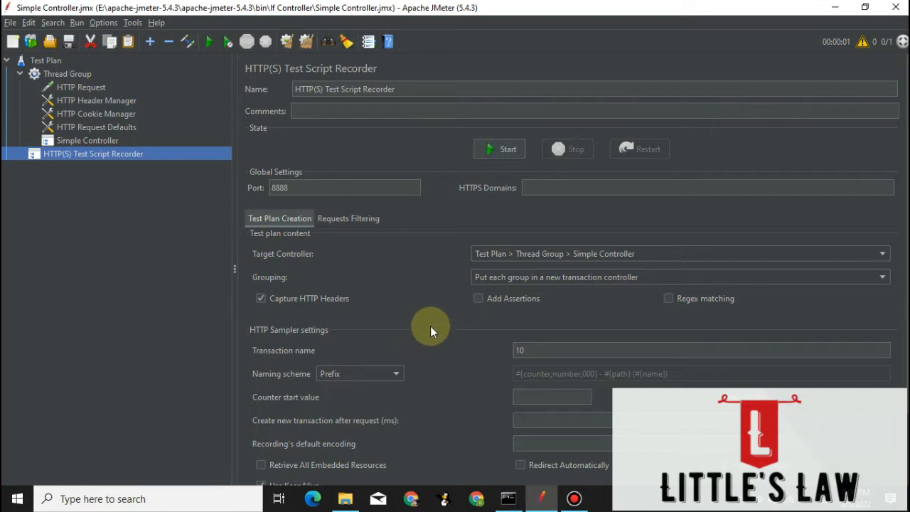
{"action": "double_click", "coordinate": [522, 350]}
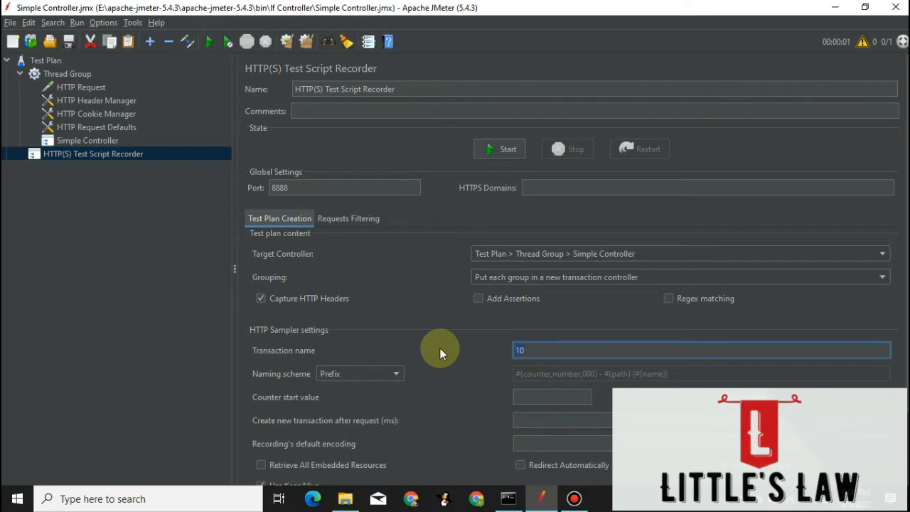
{"action": "type", "text": "01"}
{"action": "left_click", "coordinate": [498, 149]}
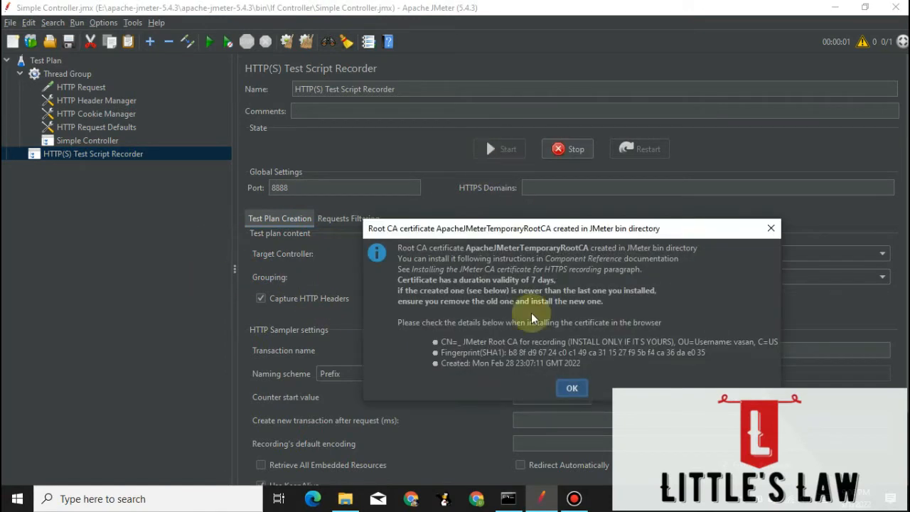
{"action": "left_click", "coordinate": [571, 389]}
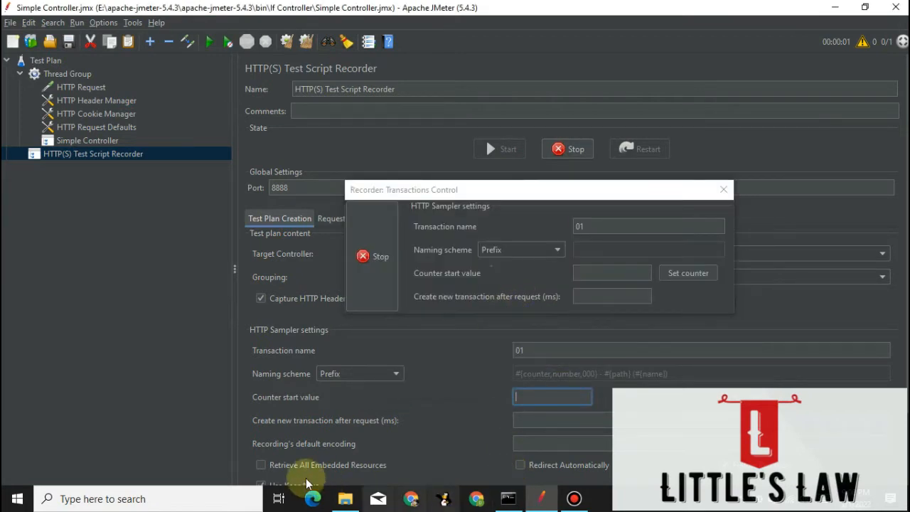
Launch Firefox and decline to make it the primary browser.
{"action": "left_click", "coordinate": [178, 499]}
{"action": "type", "text": "fir"}
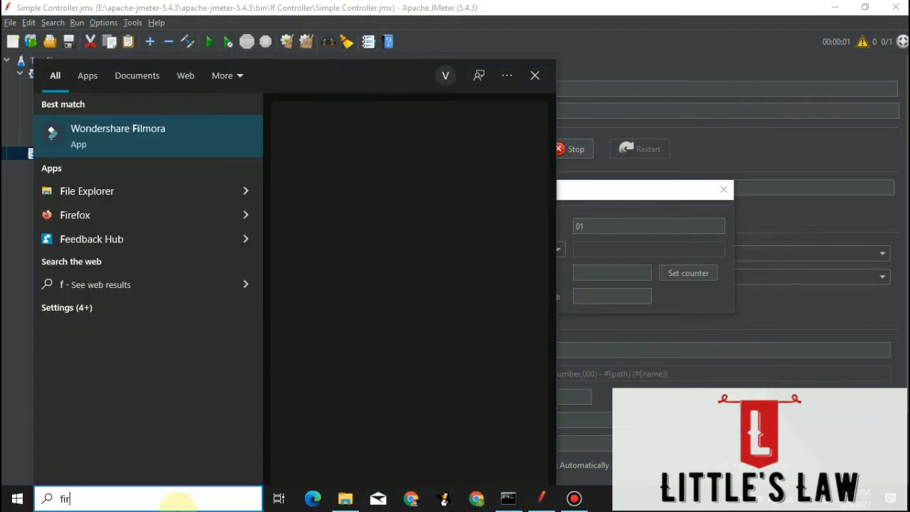
{"action": "type", "text": "efo"}
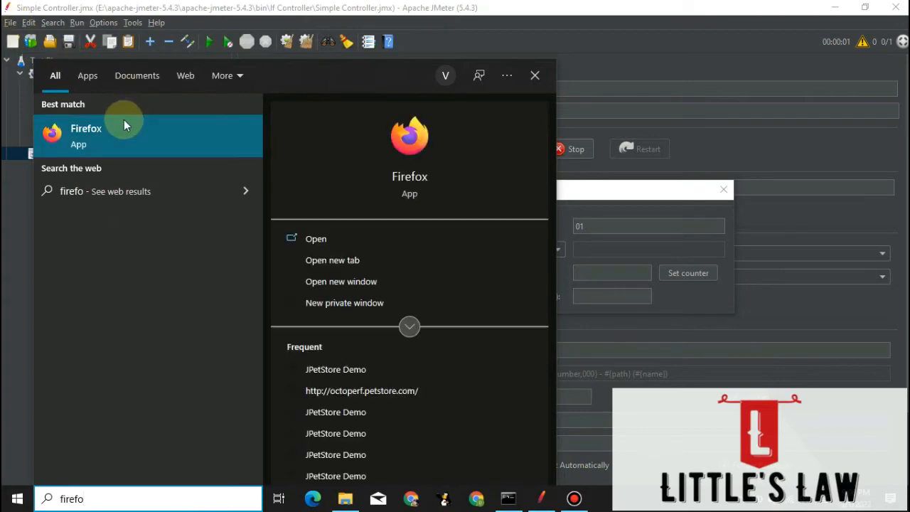
{"action": "left_click", "coordinate": [124, 124]}
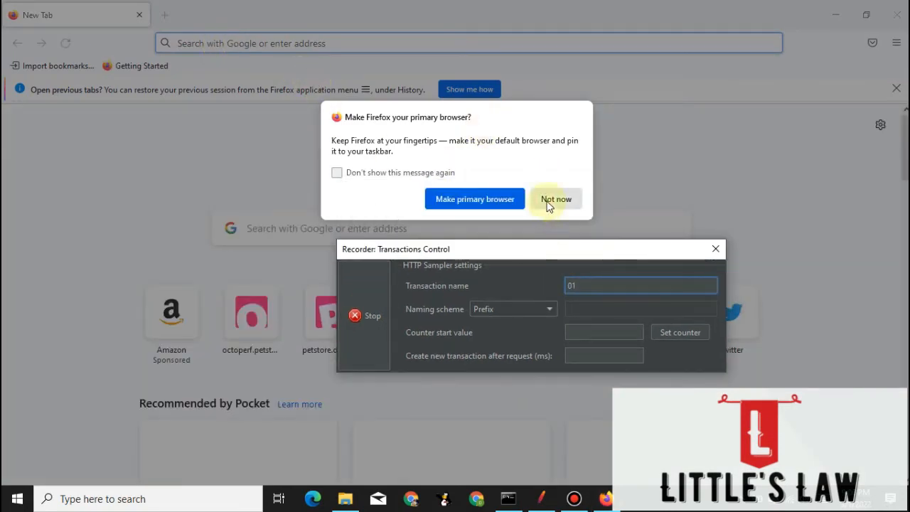
{"action": "left_click", "coordinate": [552, 199]}
Load the petstore.octoperf.com site in the browser.
{"action": "left_click", "coordinate": [260, 42]}
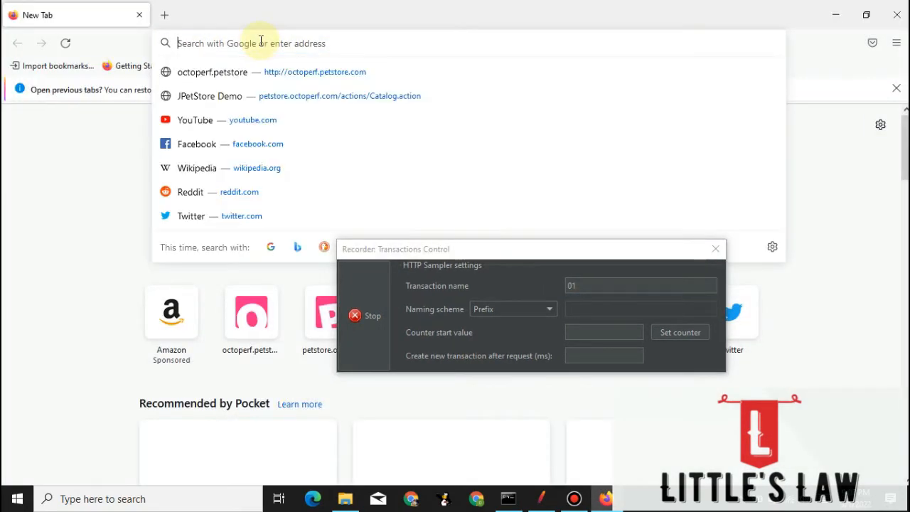
{"action": "type", "text": "petstore.octoperf.com/"}
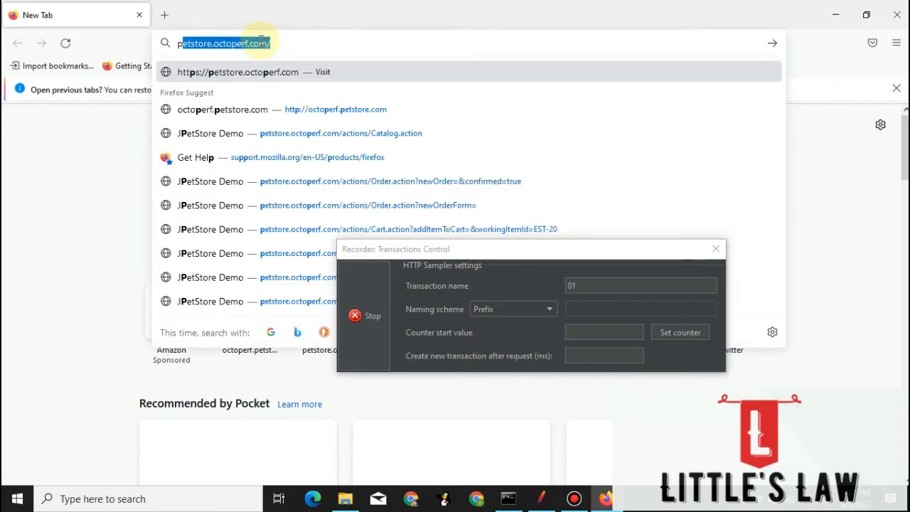
{"action": "key", "text": "Return"}
Set the recorder's transaction name to 02 and enter the JPetStore store.
{"action": "left_click", "coordinate": [574, 285]}
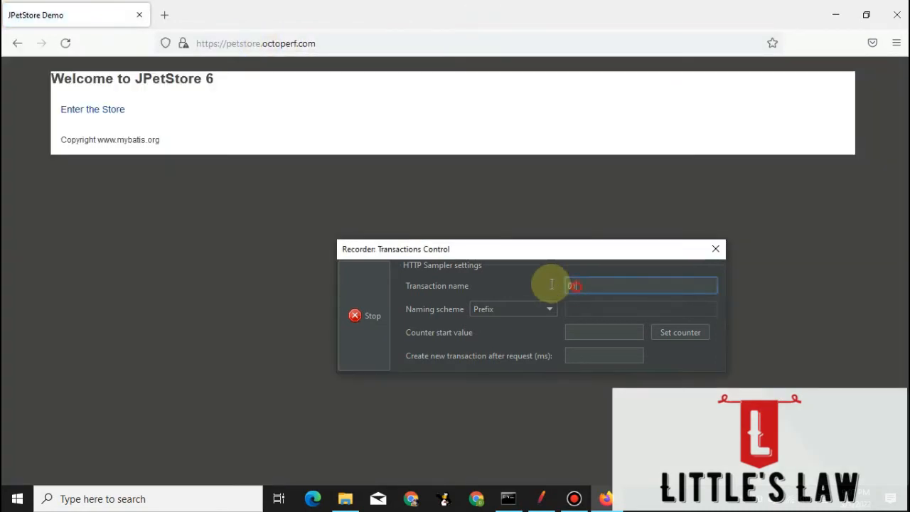
{"action": "key", "text": "BackSpace"}
{"action": "type", "text": "2"}
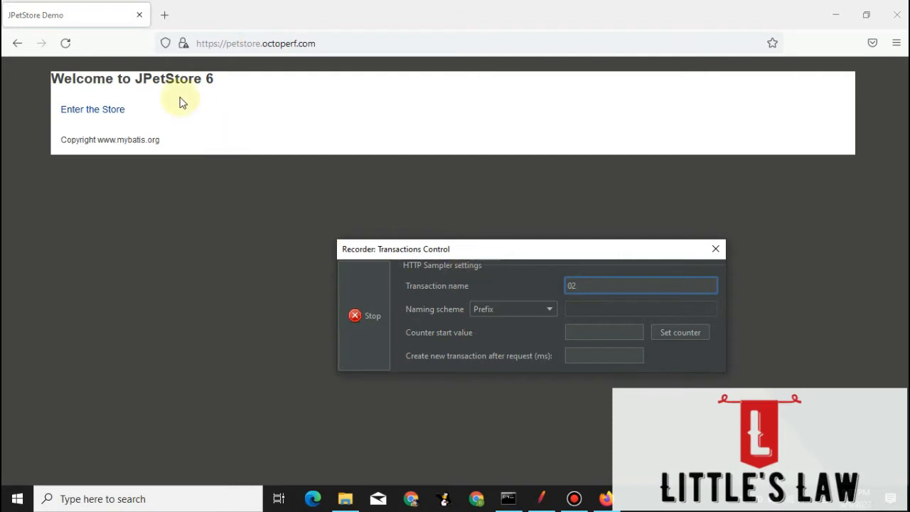
{"action": "left_click", "coordinate": [100, 111]}
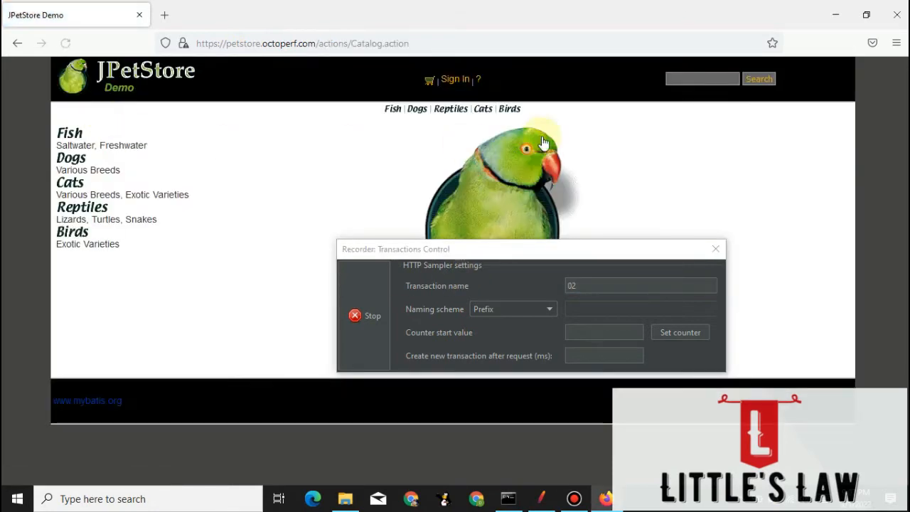
Set the recorder's transaction name to 03 and open the store's sign-in page.
{"action": "left_click", "coordinate": [586, 285]}
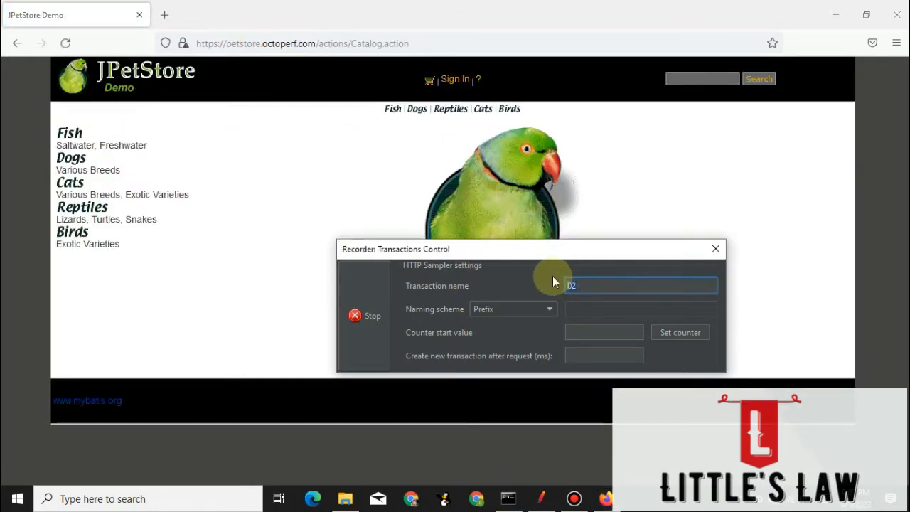
{"action": "type", "text": "03"}
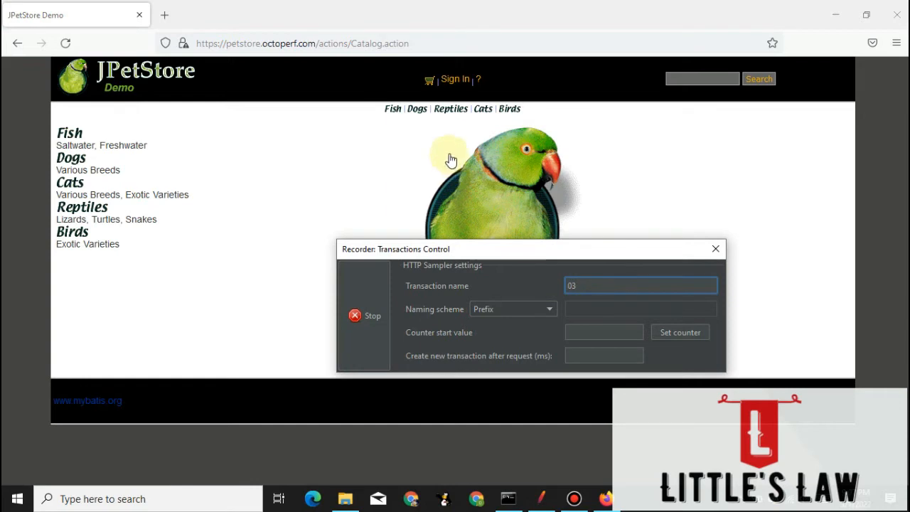
{"action": "left_click", "coordinate": [458, 82]}
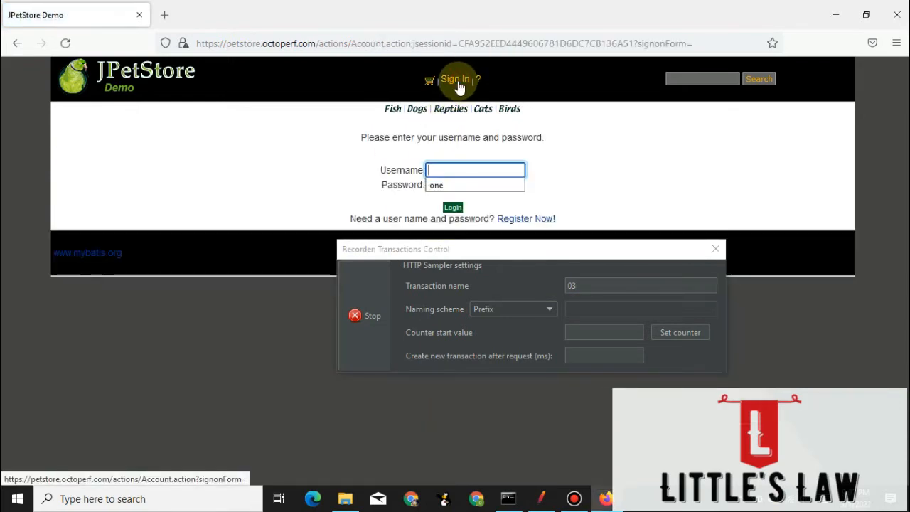
Log in to JPetStore with the username "one" and the account password.
{"action": "type", "text": "one"}
{"action": "key", "text": "Tab"}
{"action": "type", "text": "one"}
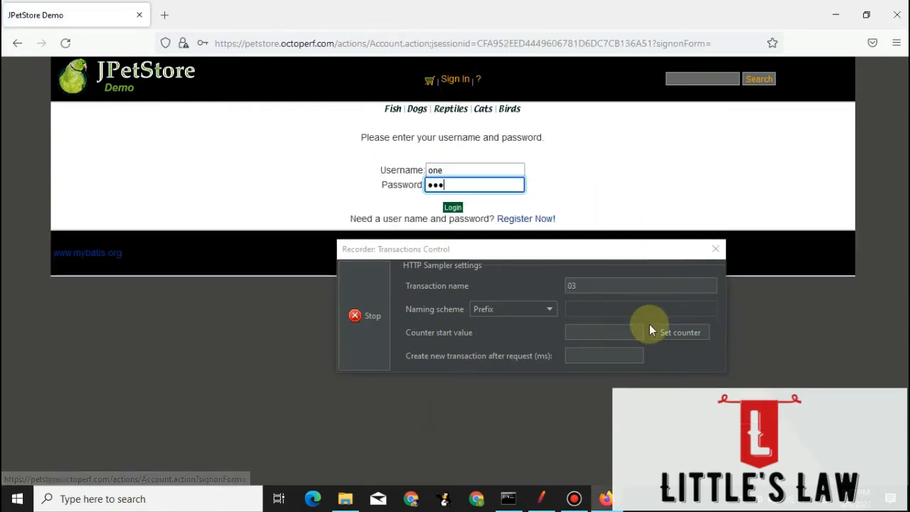
{"action": "left_click", "coordinate": [453, 209]}
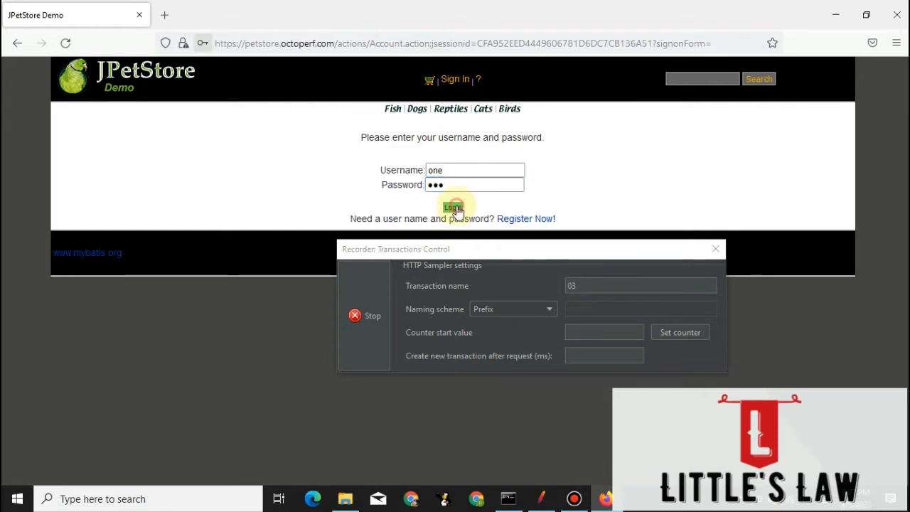
{"action": "left_click", "coordinate": [371, 213]}
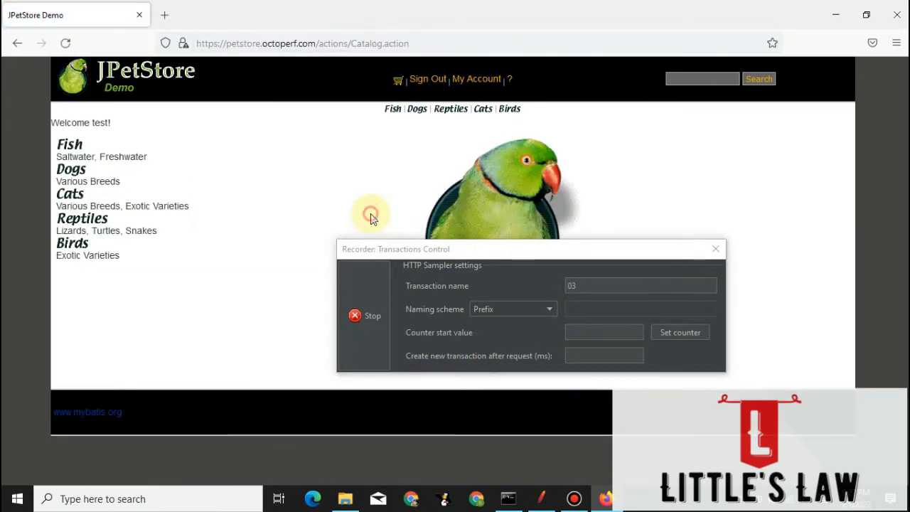
Set the recorder's transaction name to 04 and open the Fish category.
{"action": "double_click", "coordinate": [574, 285]}
{"action": "type", "text": "04"}
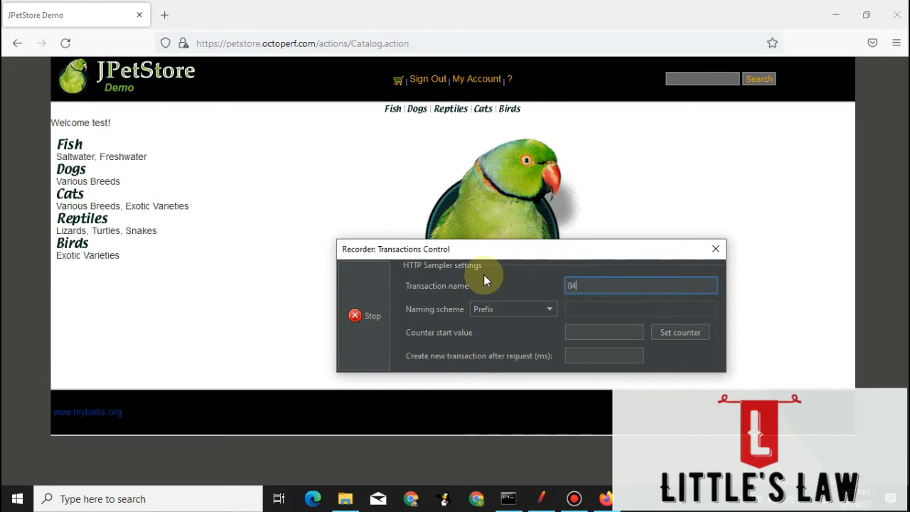
{"action": "left_click", "coordinate": [70, 147]}
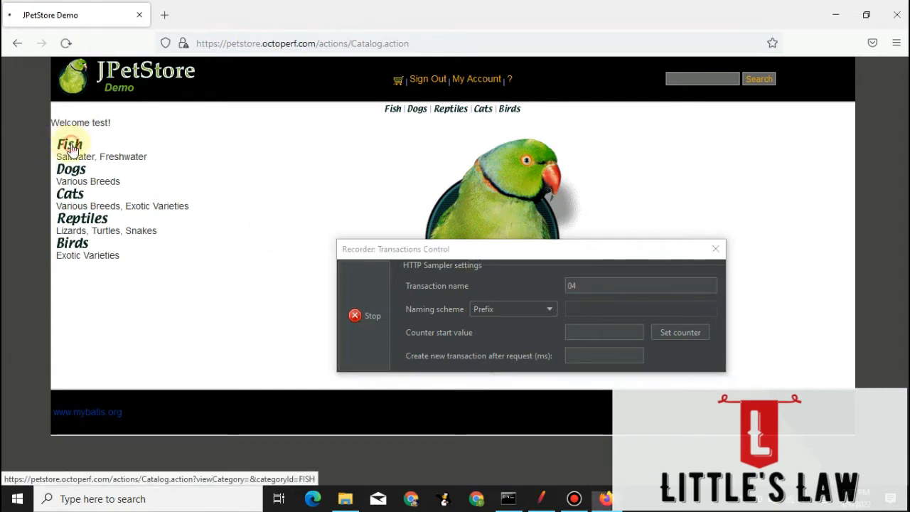
Set the recorder's transaction name to 05_ChooseFish and open the Angelfish product FI-SW-01.
{"action": "double_click", "coordinate": [591, 287]}
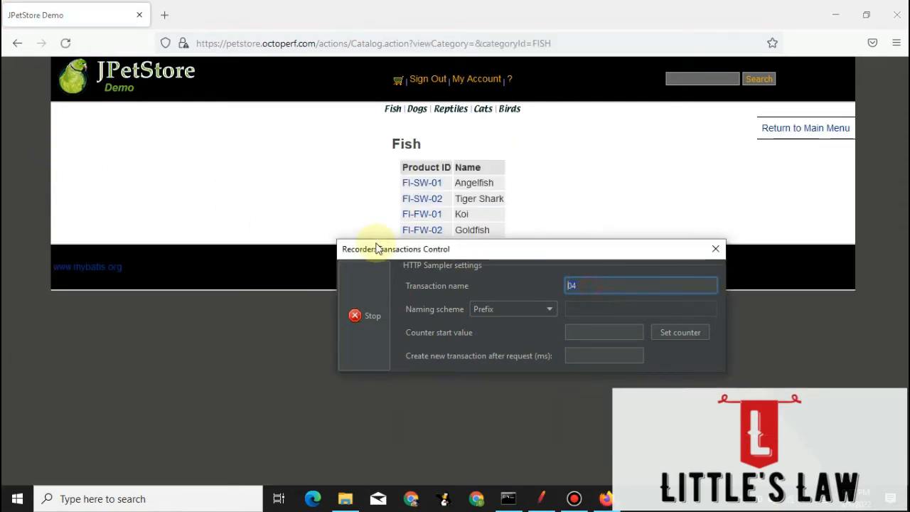
{"action": "type", "text": "05_ChooseFish"}
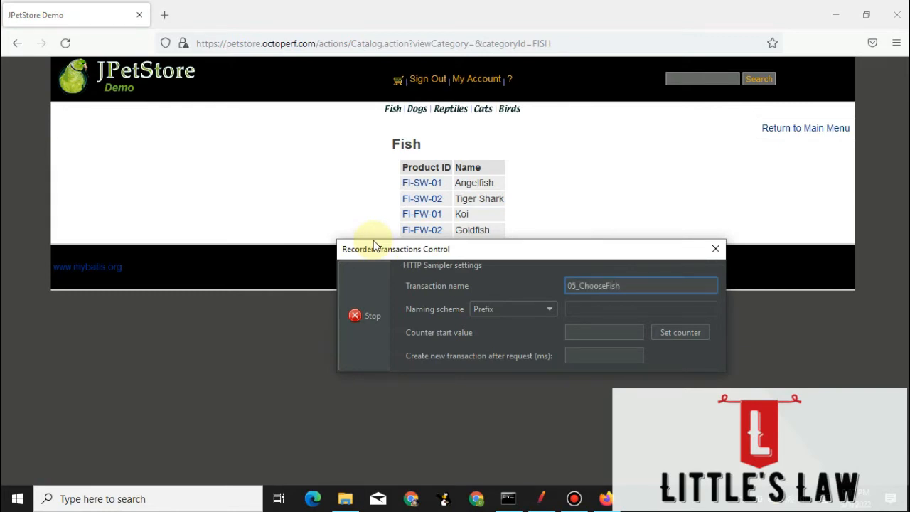
{"action": "left_click", "coordinate": [429, 186]}
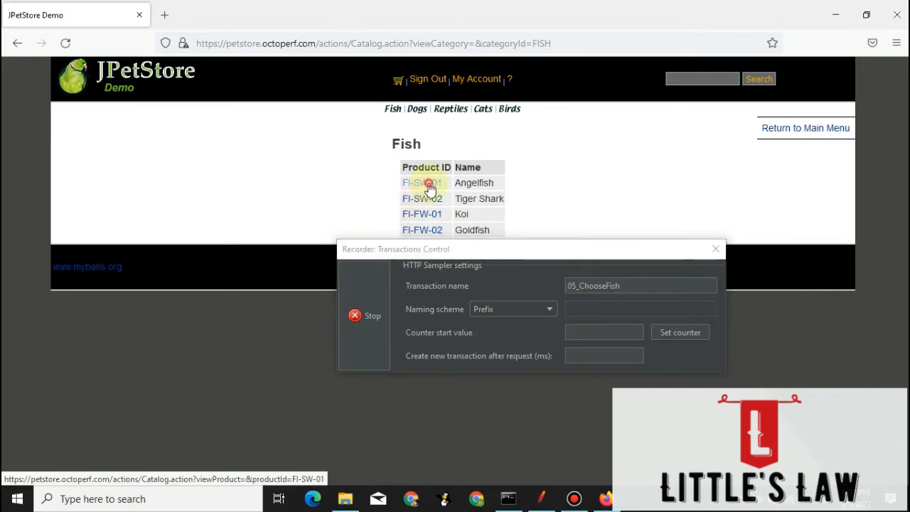
Set the recorder's transaction name to 06_AddToCart and add the Large Angelfish item EST-1 to the cart.
{"action": "double_click", "coordinate": [635, 285]}
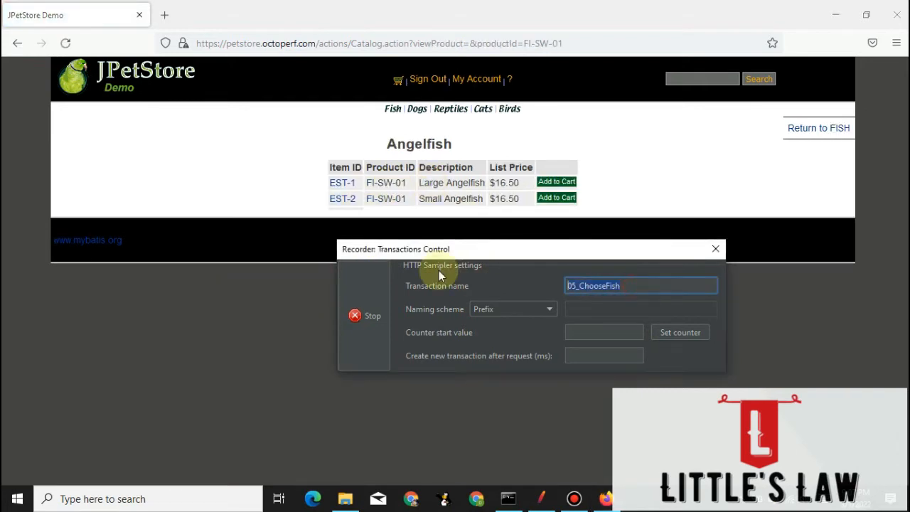
{"action": "type", "text": "06_AddToCart"}
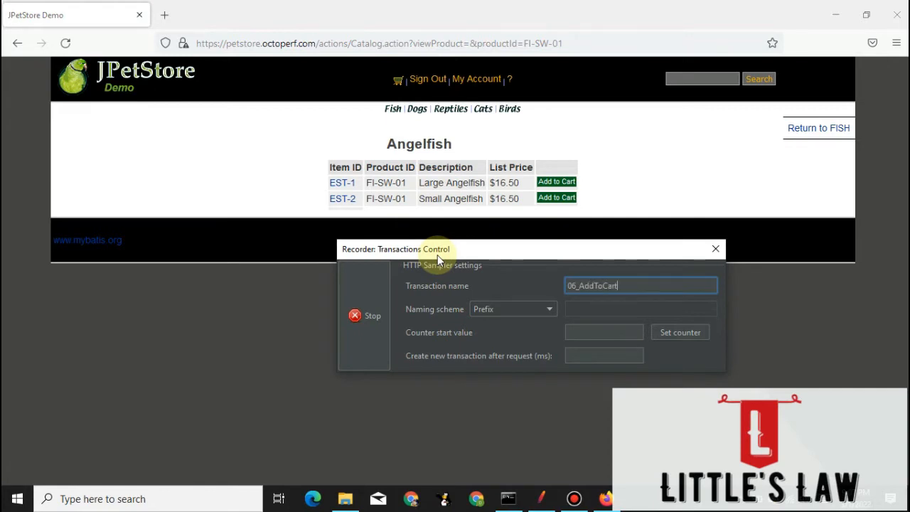
{"action": "left_click", "coordinate": [557, 183]}
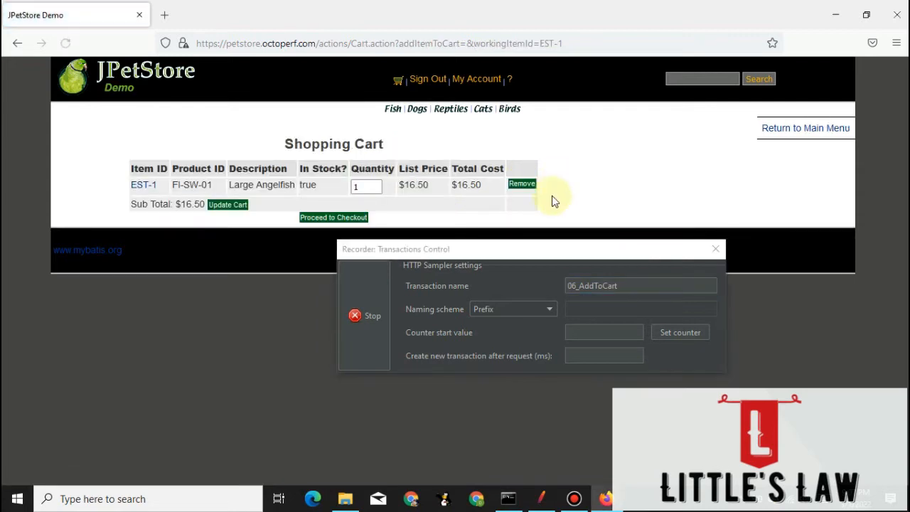
Set the recorder's transaction name to 07_ProceedTocheckout and proceed to checkout from the shopping cart.
{"action": "left_click", "coordinate": [639, 289]}
{"action": "left_click_drag", "start_coordinate": [639, 289], "coordinate": [540, 282]}
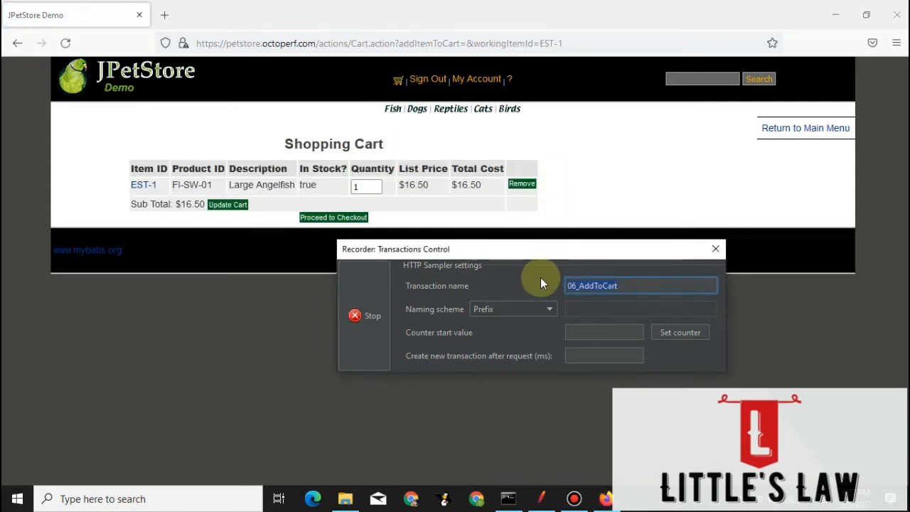
{"action": "type", "text": "07_ProceedTocheckout"}
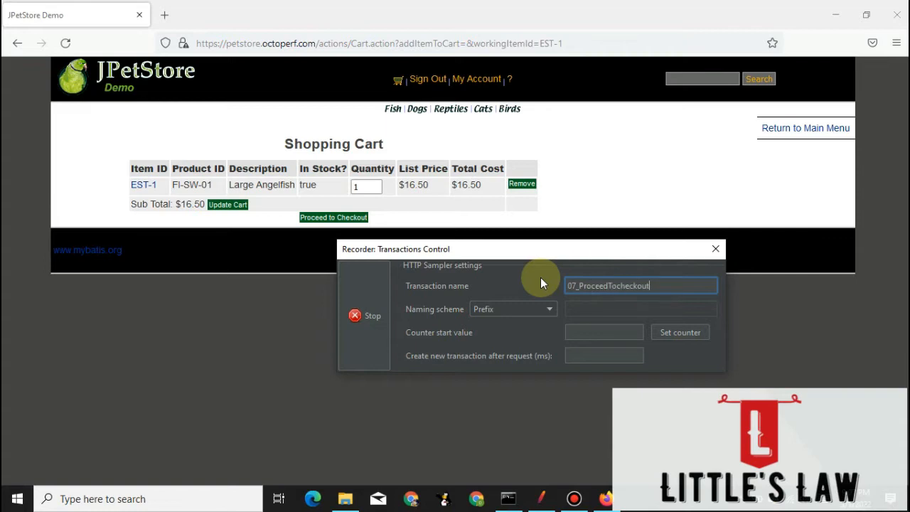
{"action": "left_click", "coordinate": [333, 220]}
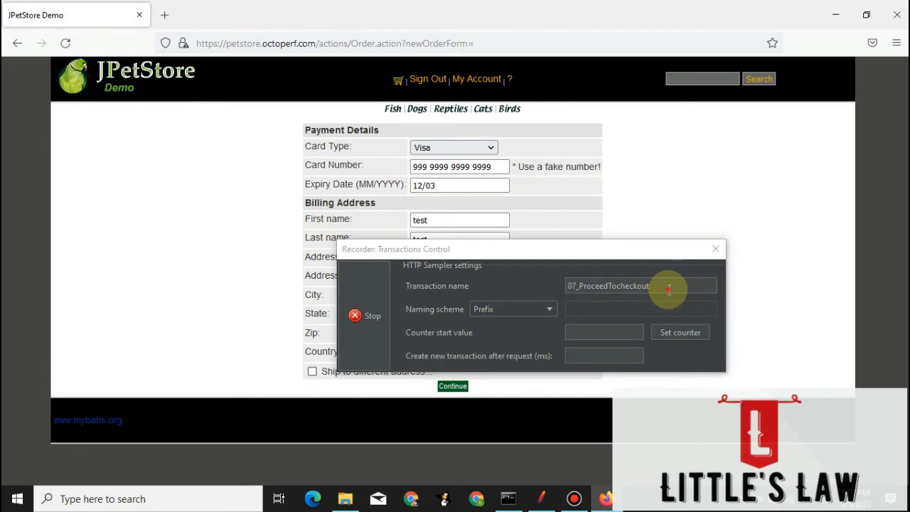
Set the recorder's transaction name to 08_Continue and continue from the payment and billing details page.
{"action": "left_click", "coordinate": [670, 285]}
{"action": "type", "text": "08"}
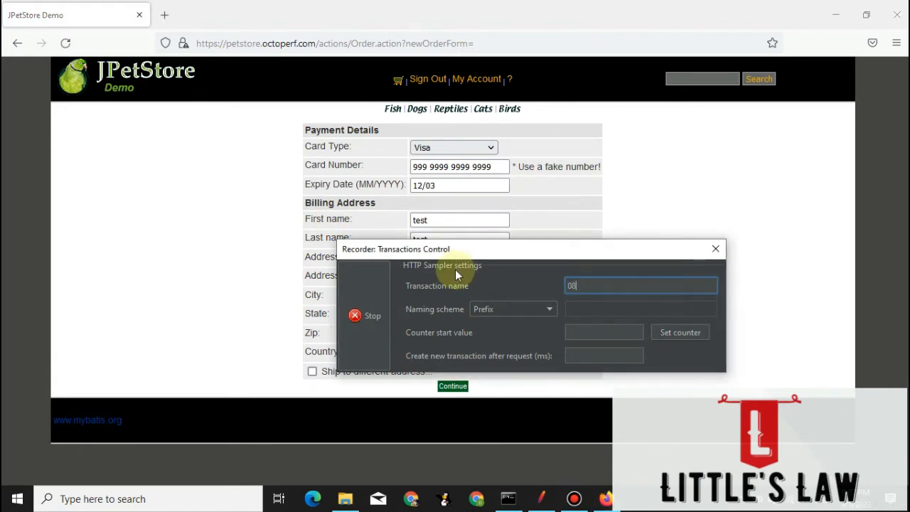
{"action": "type", "text": "_Continue"}
{"action": "left_click", "coordinate": [453, 386]}
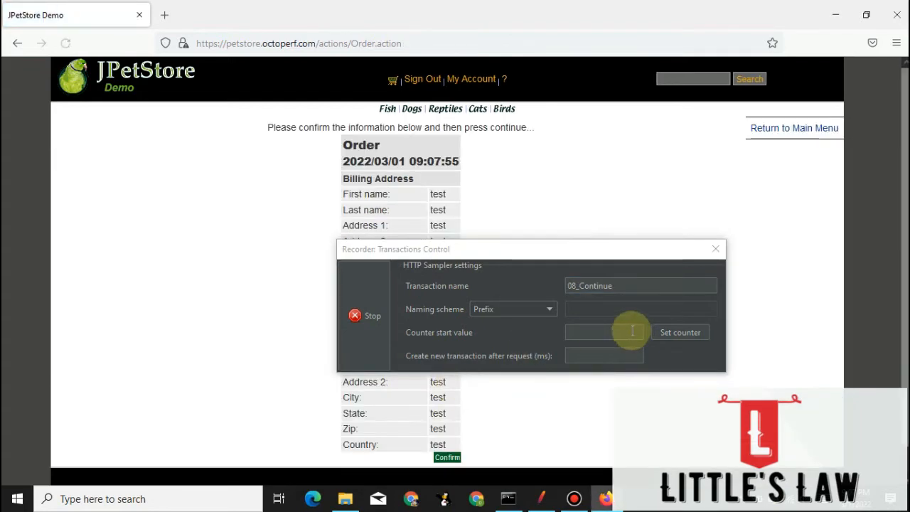
Set the recorder's transaction name to 09_Confirm and confirm the order.
{"action": "left_click", "coordinate": [634, 286]}
{"action": "type", "text": "09_"}
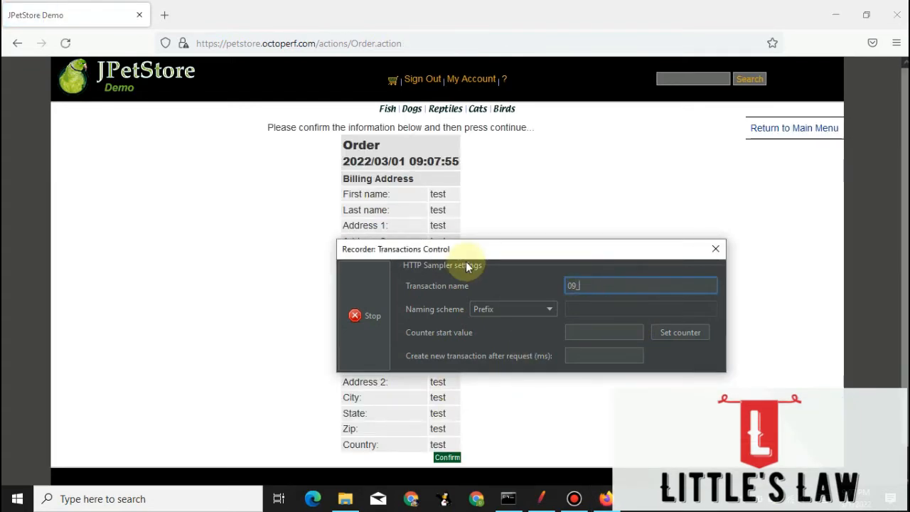
{"action": "type", "text": "Confirm"}
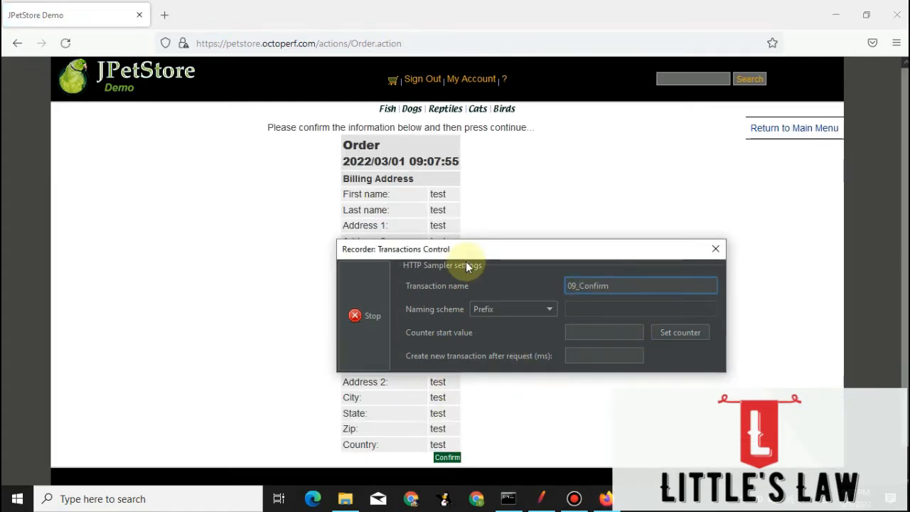
{"action": "left_click", "coordinate": [447, 457]}
Set the recorder's transaction name to 10_Signout and sign out of the store.
{"action": "double_click", "coordinate": [636, 289]}
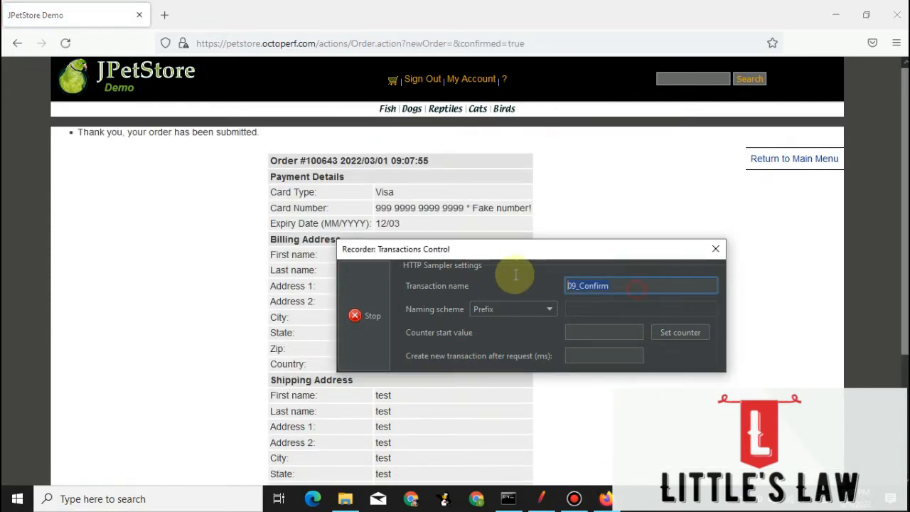
{"action": "type", "text": "10_Signout"}
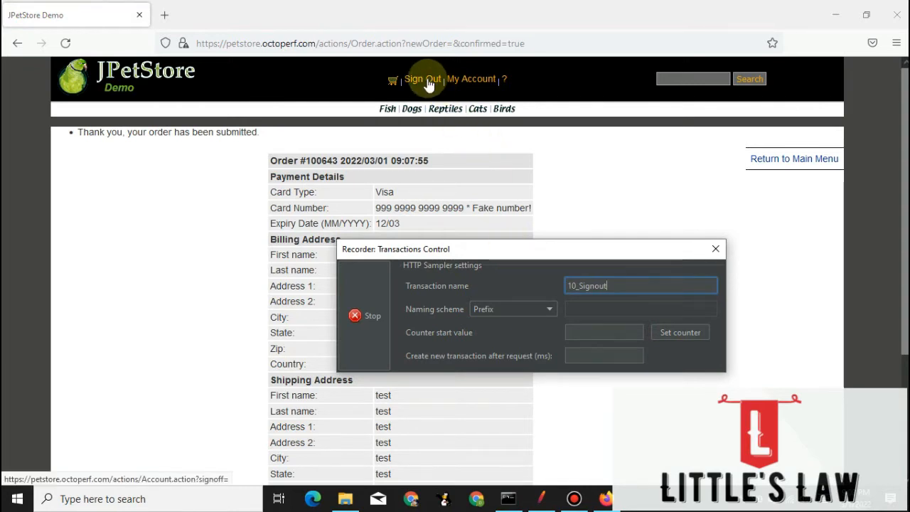
{"action": "left_click", "coordinate": [427, 83]}
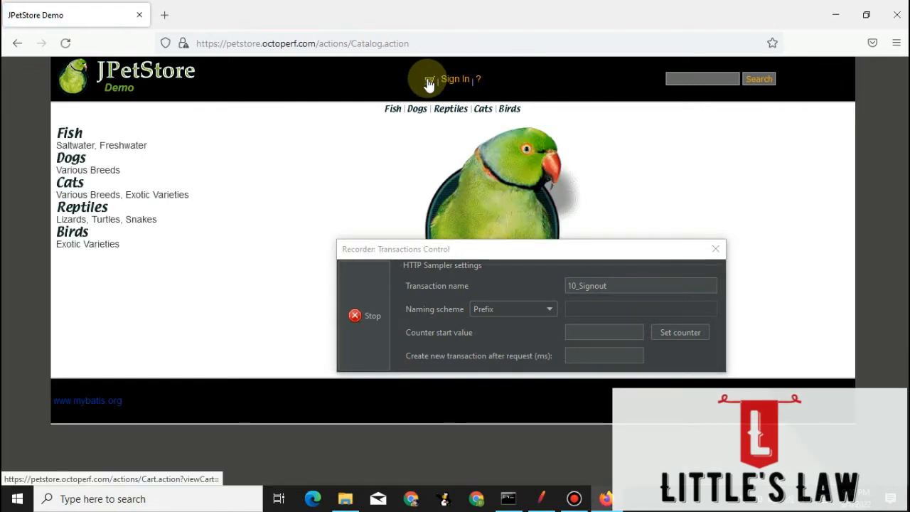
Stop the script recording and close the Firefox window.
{"action": "left_click", "coordinate": [357, 320]}
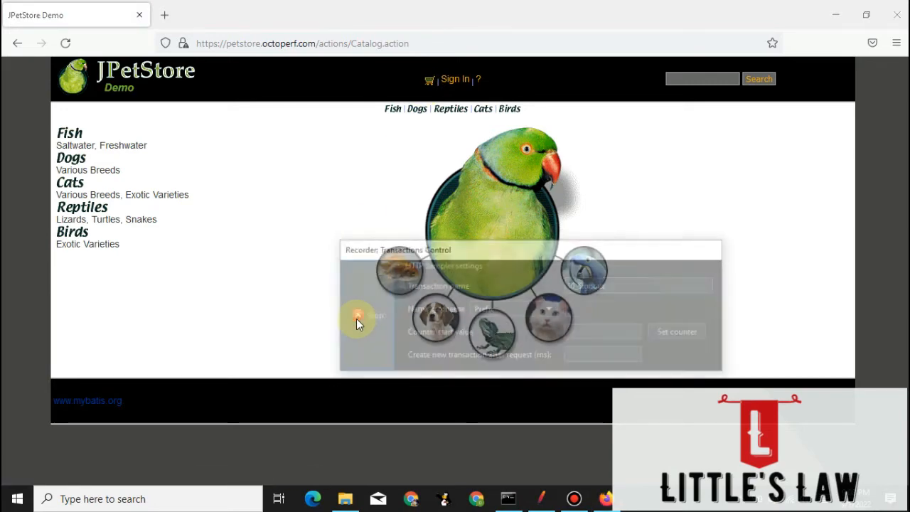
{"action": "left_click", "coordinate": [899, 12]}
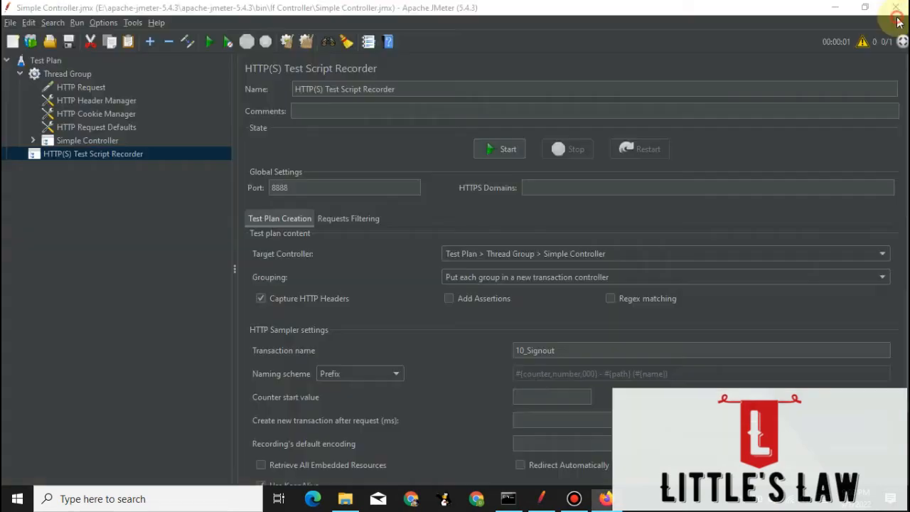
Disable transaction controller 01 under the Simple Controller and collapse its list of requests.
{"action": "left_click", "coordinate": [33, 140]}
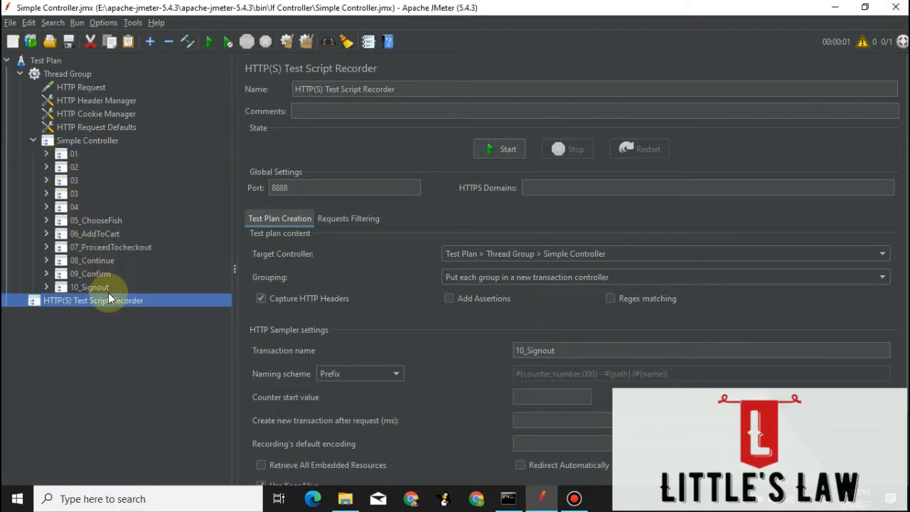
{"action": "left_click", "coordinate": [47, 153]}
{"action": "left_click", "coordinate": [71, 62]}
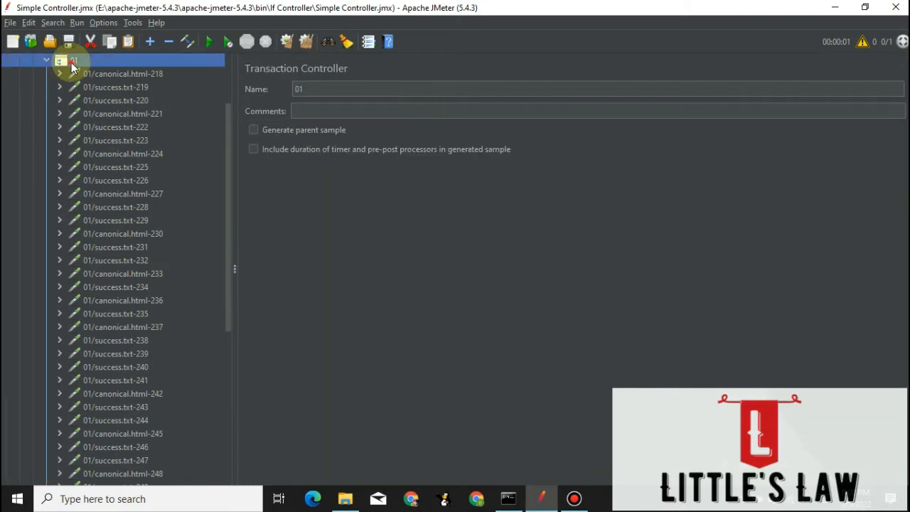
{"action": "right_click", "coordinate": [71, 61]}
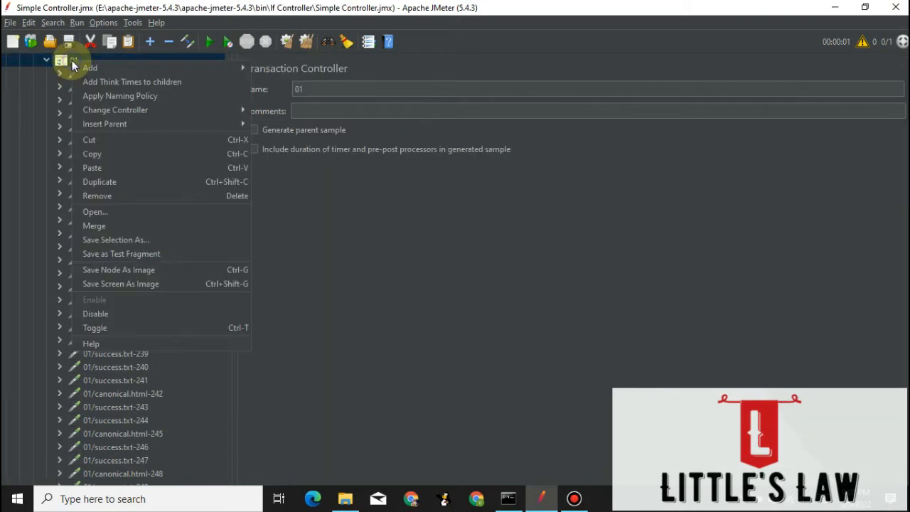
{"action": "left_click", "coordinate": [101, 315]}
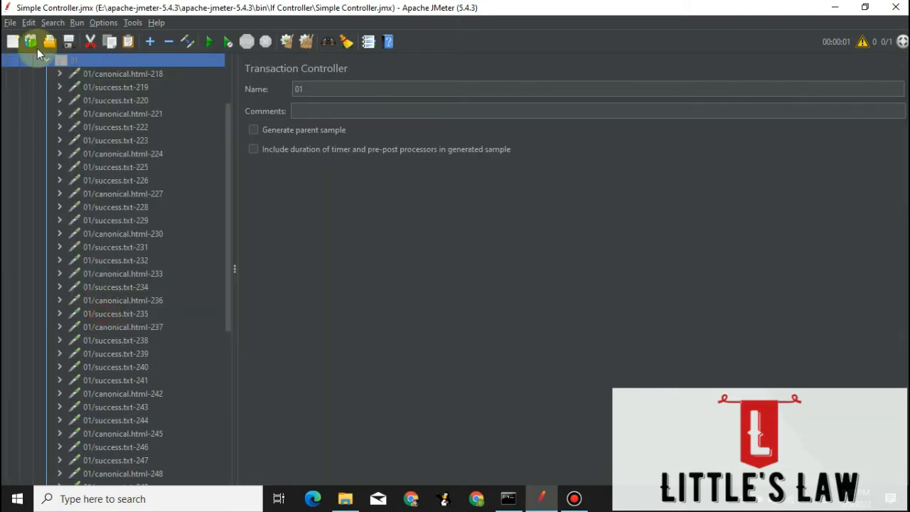
{"action": "left_click", "coordinate": [48, 61]}
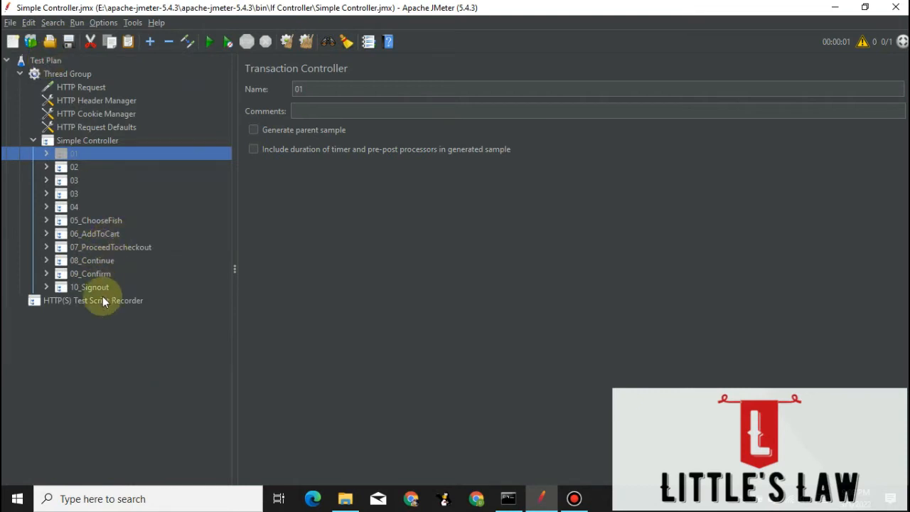
{"action": "left_click", "coordinate": [74, 168]}
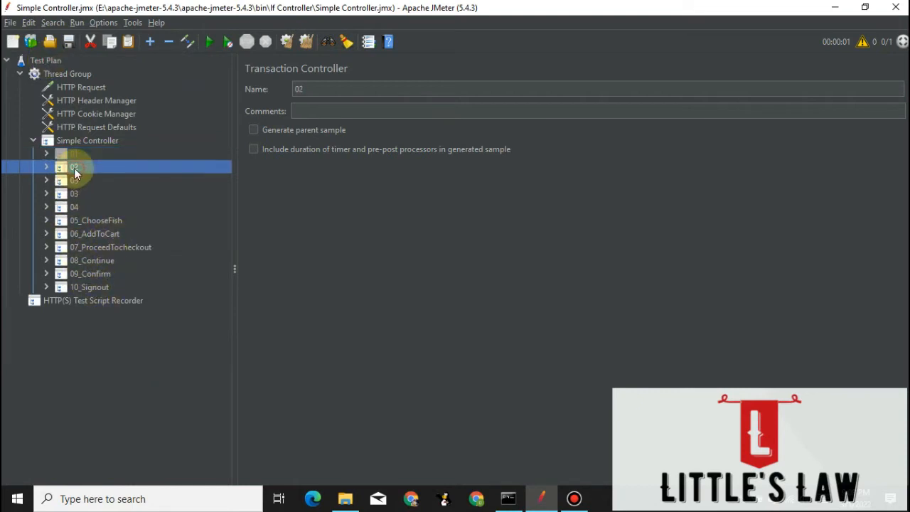
{"action": "left_click", "coordinate": [92, 286]}
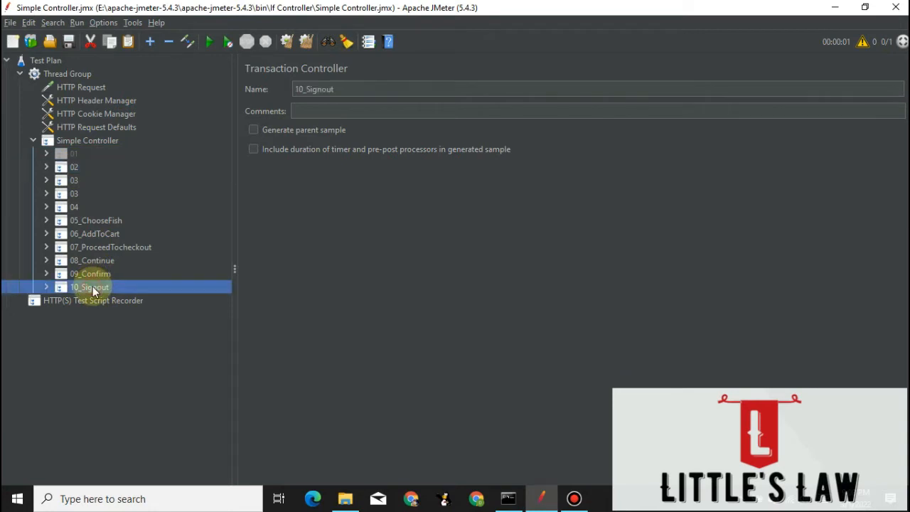
{"action": "left_click", "coordinate": [73, 167]}
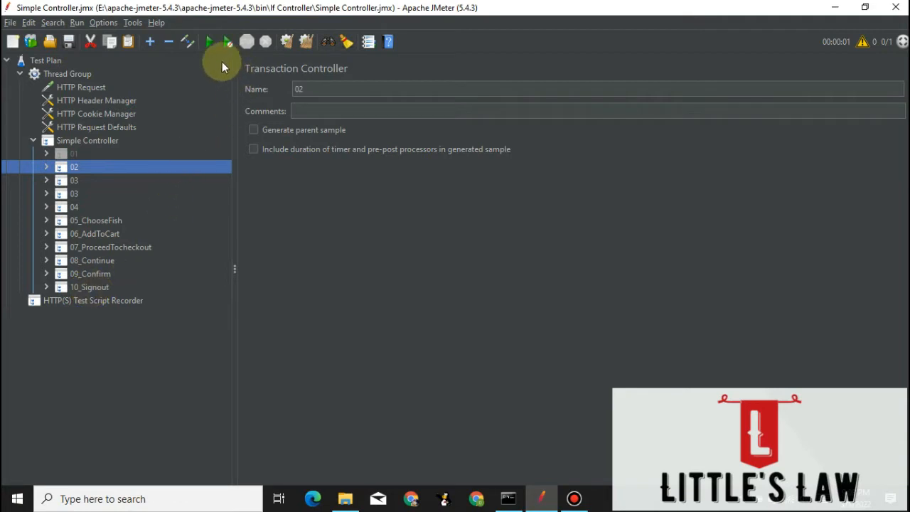
Add a View Results Tree listener to the Simple Controller and run the test plan to review its sampler results.
{"action": "left_click", "coordinate": [77, 143]}
{"action": "right_click", "coordinate": [77, 142]}
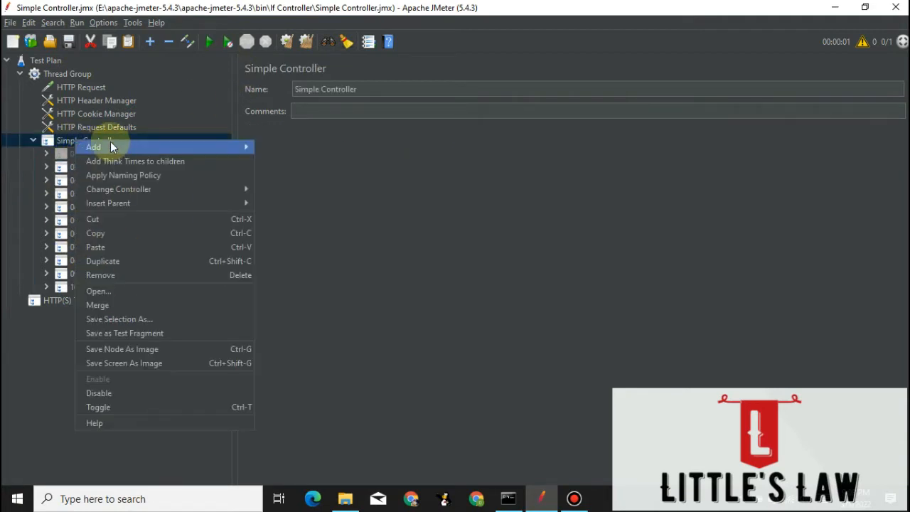
{"action": "mouse_move", "coordinate": [237, 146]}
{"action": "mouse_move", "coordinate": [310, 253]}
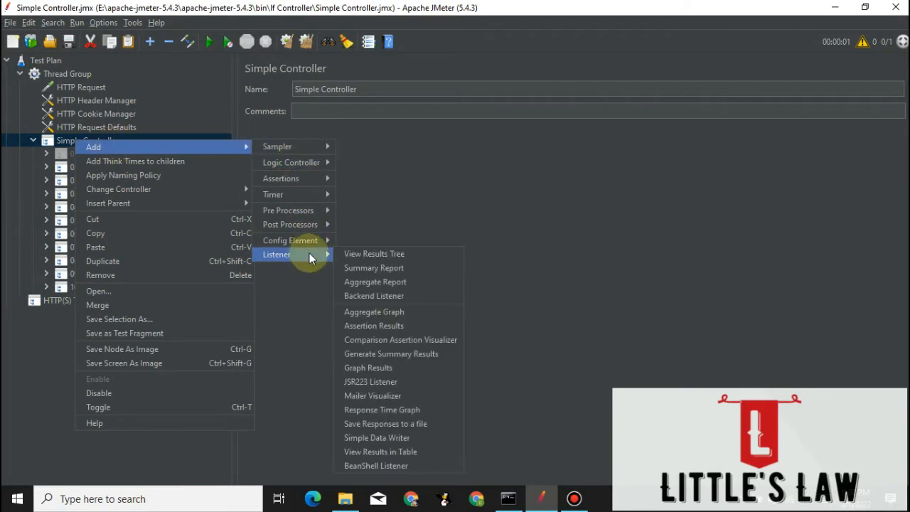
{"action": "left_click", "coordinate": [364, 253]}
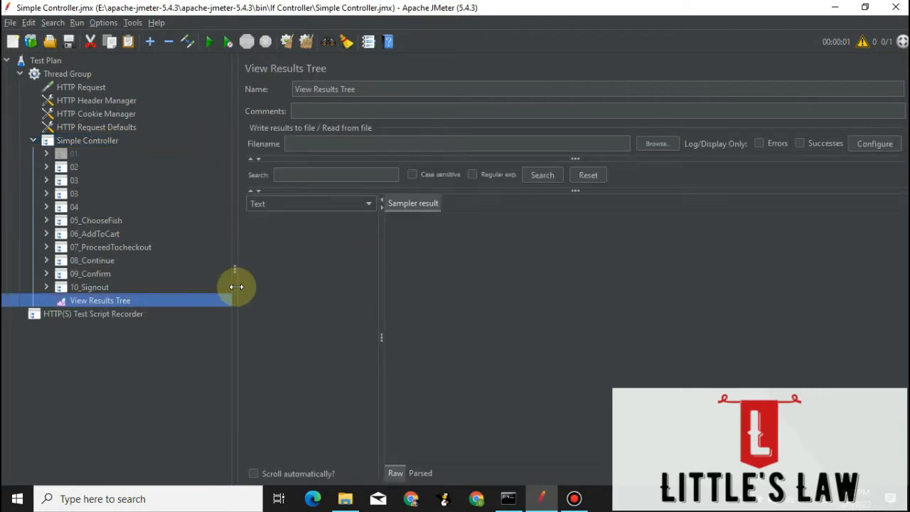
{"action": "left_click", "coordinate": [209, 42]}
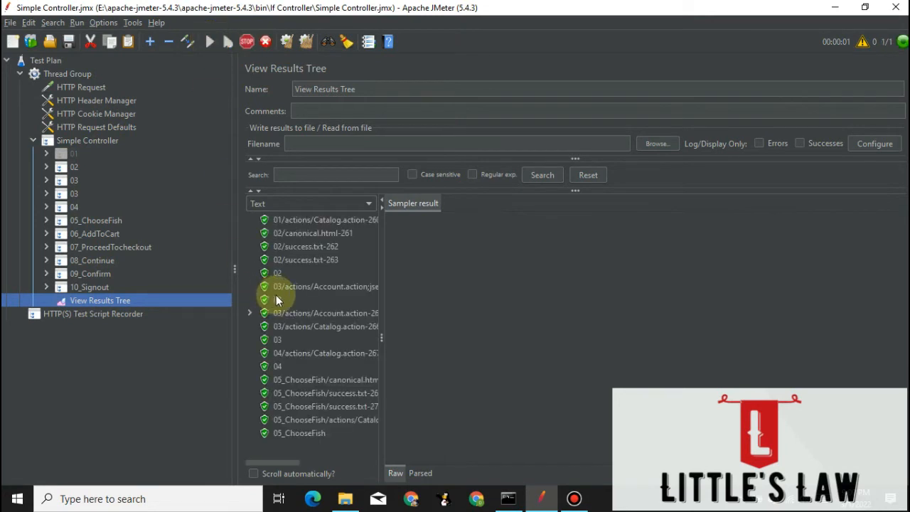
{"action": "scroll", "coordinate": [302, 405], "scroll_direction": "down", "scroll_amount": 8}
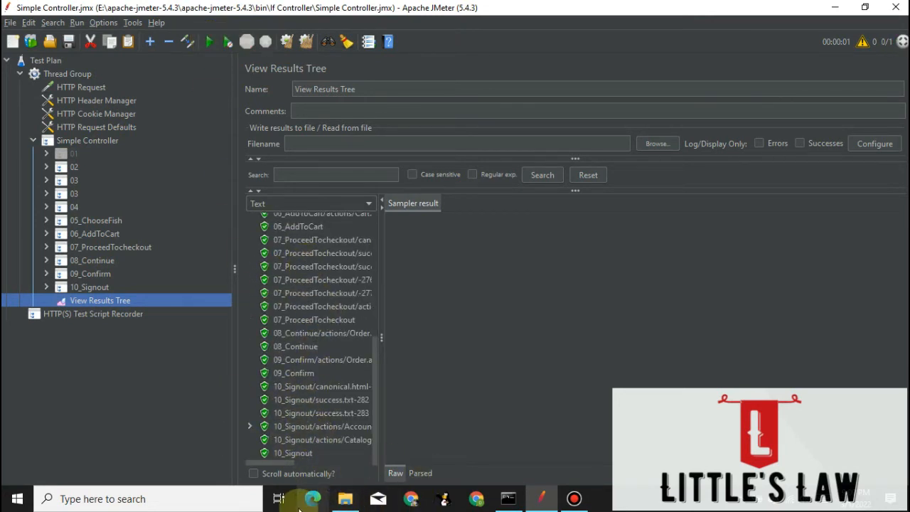
Switch to Internet Explorer, turn off the LAN proxy server in its Internet Options, and close the browser.
{"action": "left_click", "coordinate": [159, 499]}
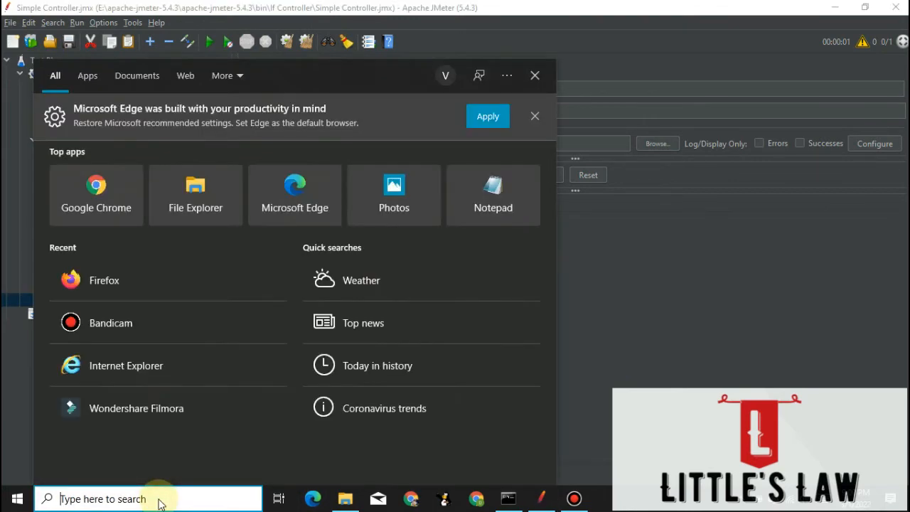
{"action": "type", "text": "intern"}
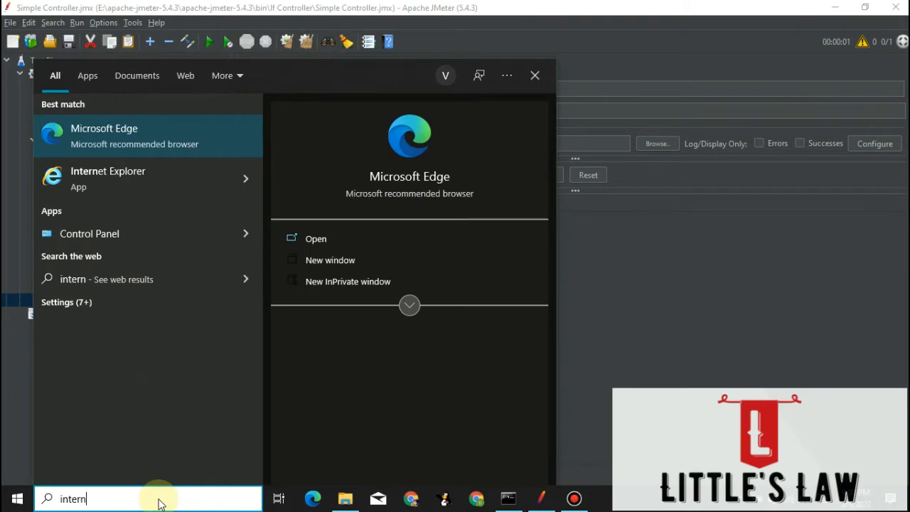
{"action": "left_click", "coordinate": [118, 174]}
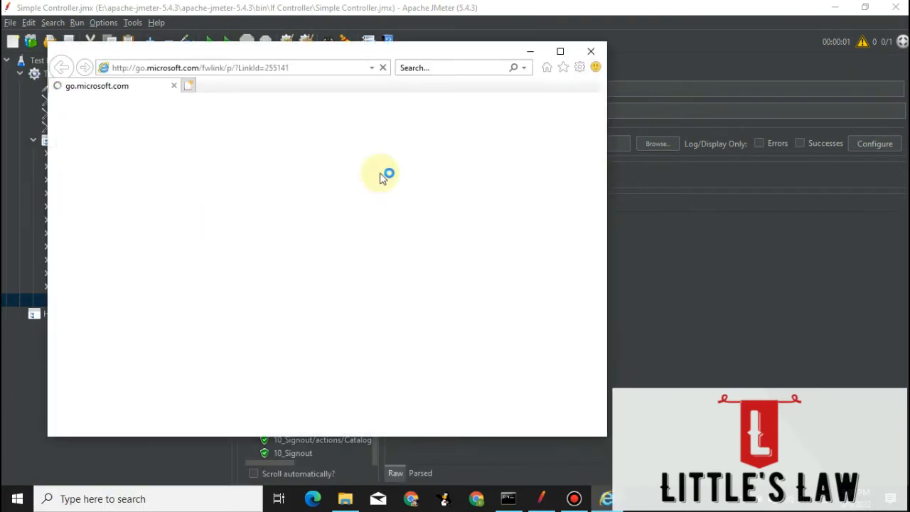
{"action": "left_click", "coordinate": [579, 67]}
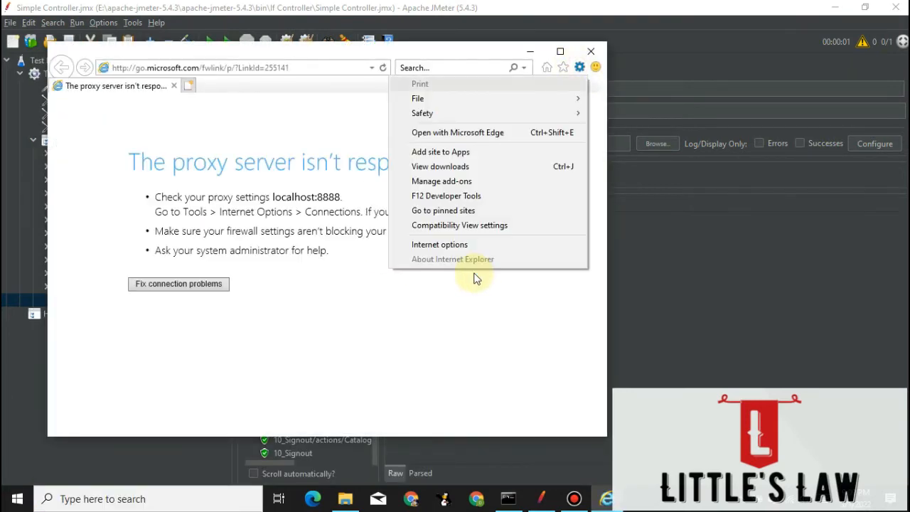
{"action": "left_click", "coordinate": [438, 244]}
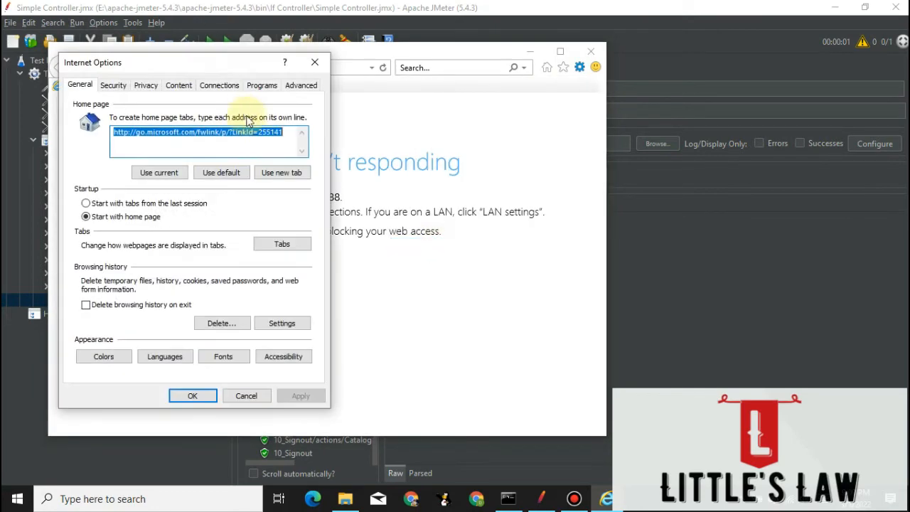
{"action": "left_click", "coordinate": [217, 86]}
{"action": "left_click", "coordinate": [283, 321]}
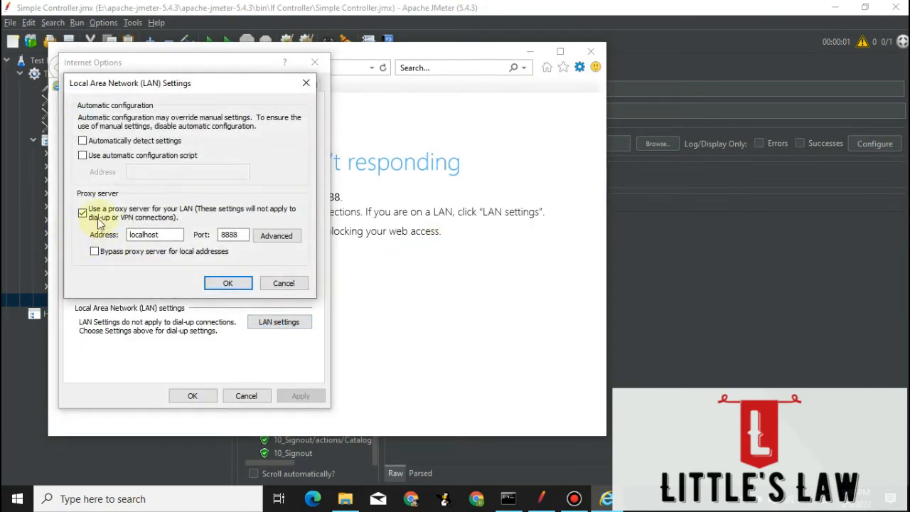
{"action": "left_click", "coordinate": [100, 223]}
{"action": "left_click", "coordinate": [233, 285]}
{"action": "left_click", "coordinate": [213, 395]}
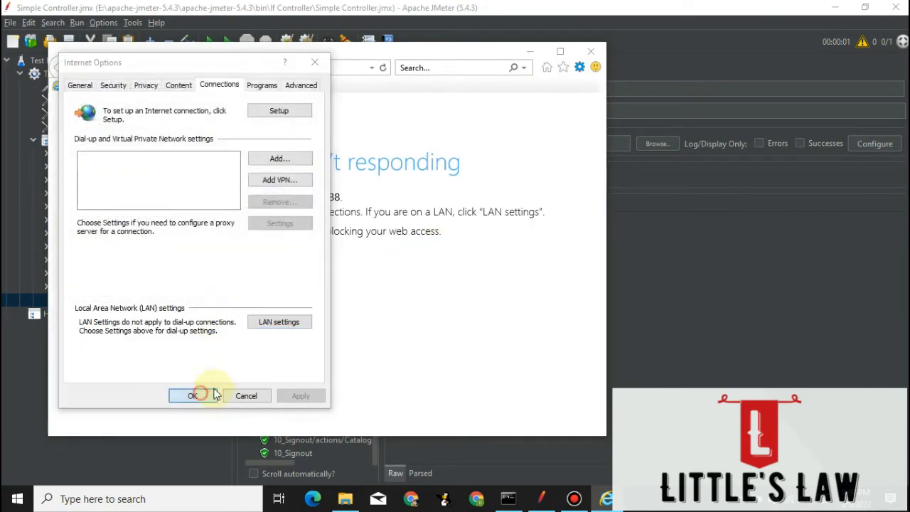
{"action": "left_click", "coordinate": [589, 51]}
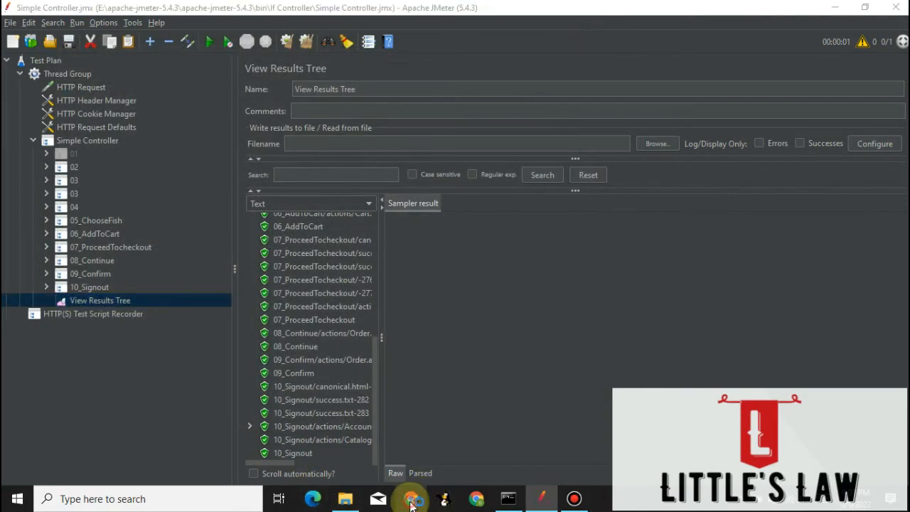
Switch to Chrome, load petstore.octoperf.com and enter the store.
{"action": "left_click", "coordinate": [410, 500]}
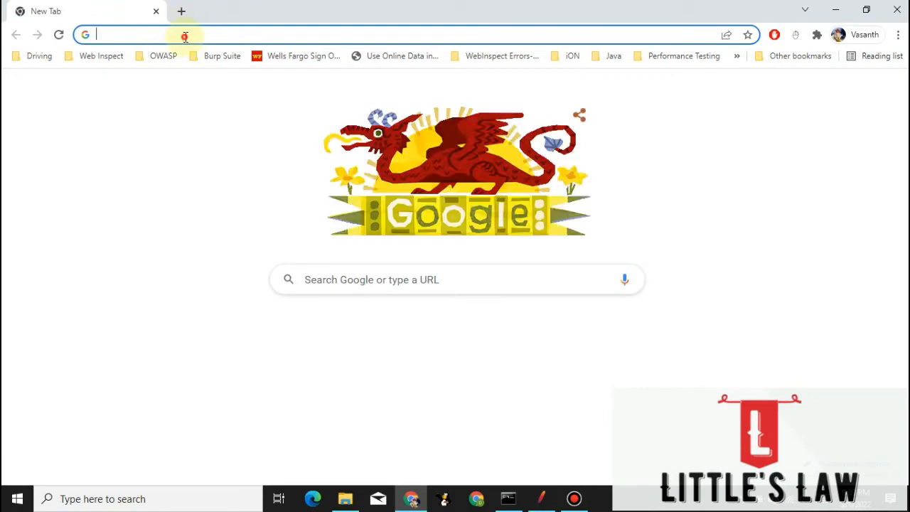
{"action": "left_click", "coordinate": [184, 36]}
{"action": "type", "text": "petstore.octoperf.com"}
{"action": "key", "text": "Return"}
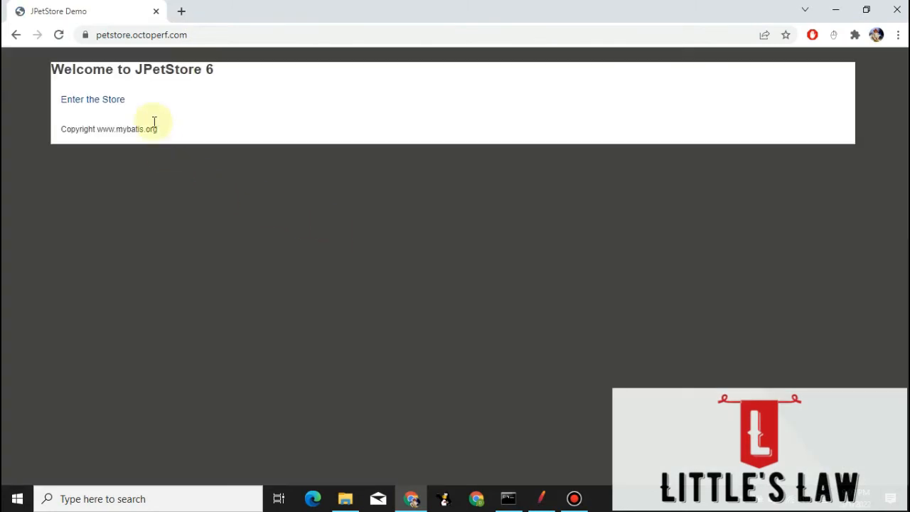
{"action": "left_click", "coordinate": [110, 101]}
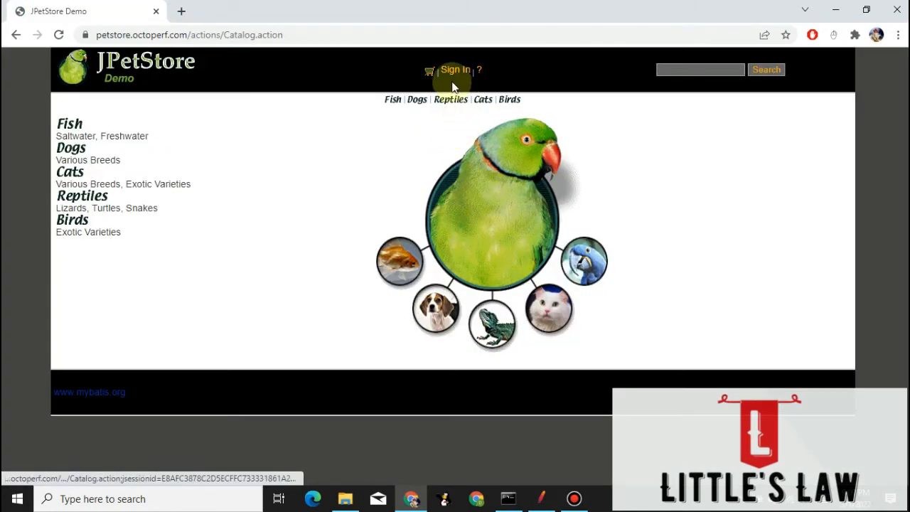
Sign in to JPetStore with the username test and the prefilled password.
{"action": "left_click", "coordinate": [455, 69]}
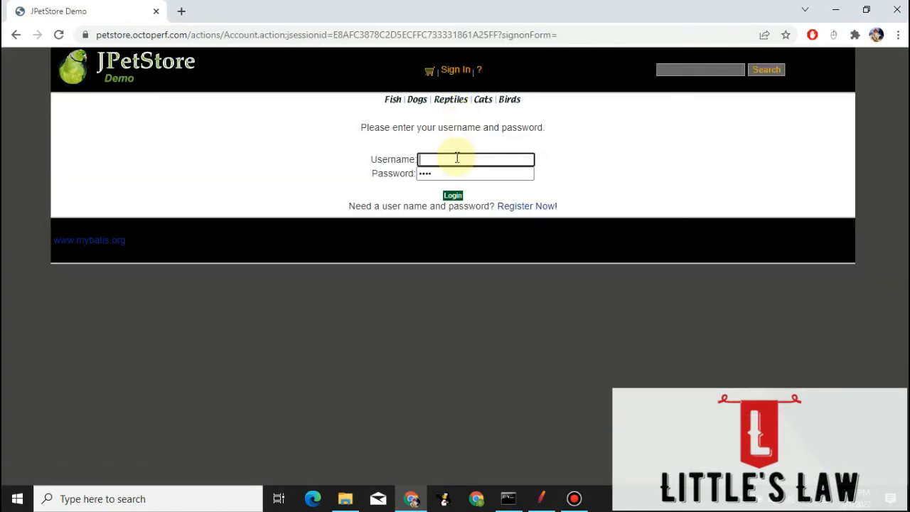
{"action": "type", "text": "test"}
{"action": "key", "text": "Tab"}
{"action": "key", "text": "Return"}
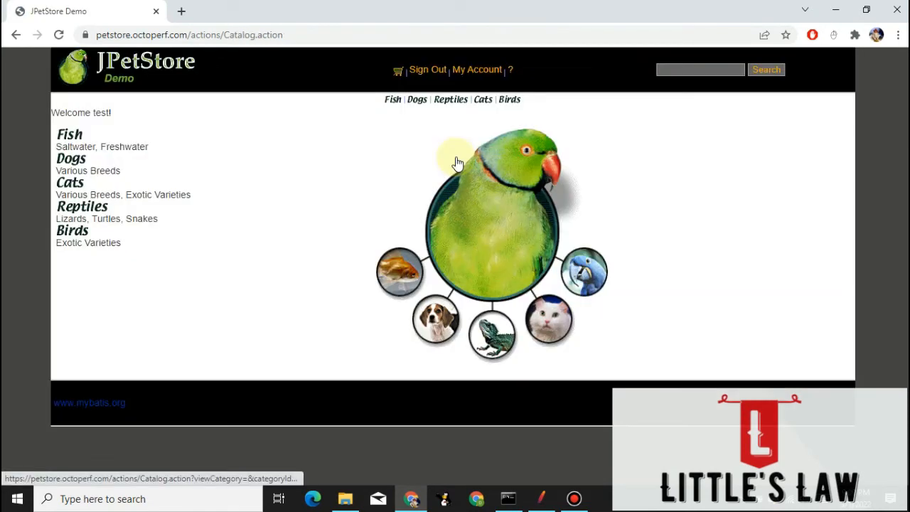
Open the signed-in account's order history and examine the listed orders, their dates and total prices.
{"action": "left_click", "coordinate": [479, 69]}
{"action": "scroll", "coordinate": [280, 242], "scroll_direction": "down", "scroll_amount": 1}
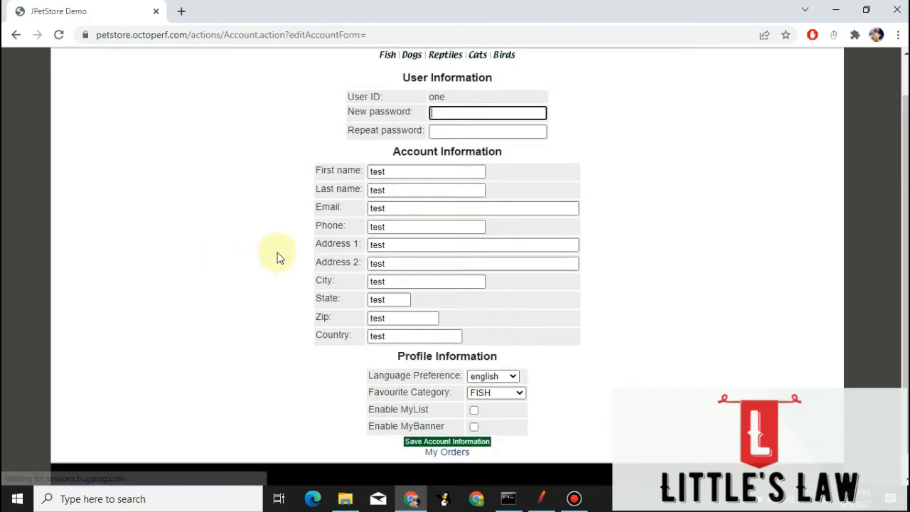
{"action": "left_click", "coordinate": [446, 452]}
{"action": "scroll", "coordinate": [171, 298], "scroll_direction": "down", "scroll_amount": 10}
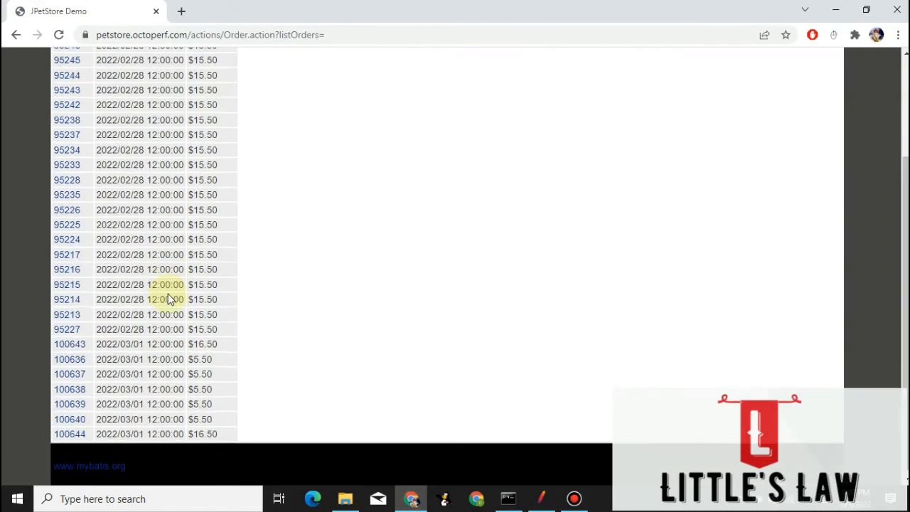
{"action": "left_click_drag", "start_coordinate": [229, 431], "coordinate": [61, 413]}
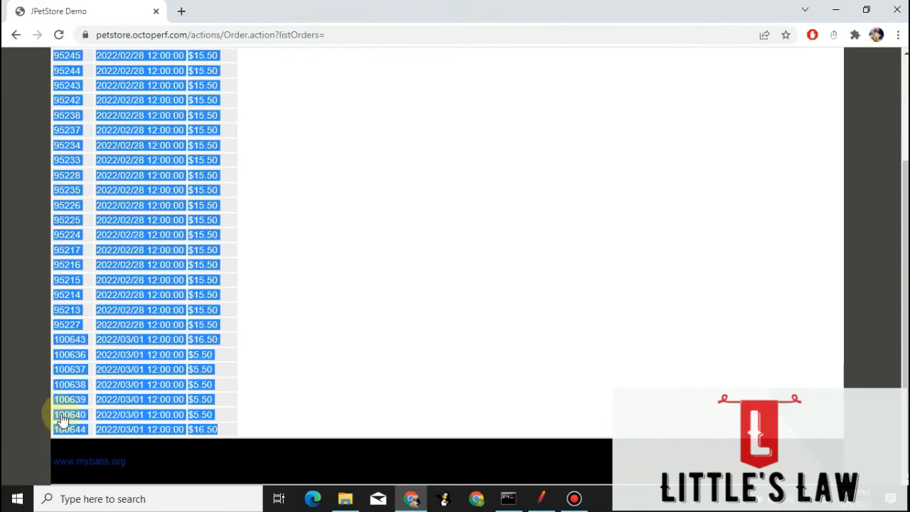
{"action": "left_click", "coordinate": [256, 405]}
{"action": "scroll", "coordinate": [258, 407], "scroll_direction": "up", "scroll_amount": 3}
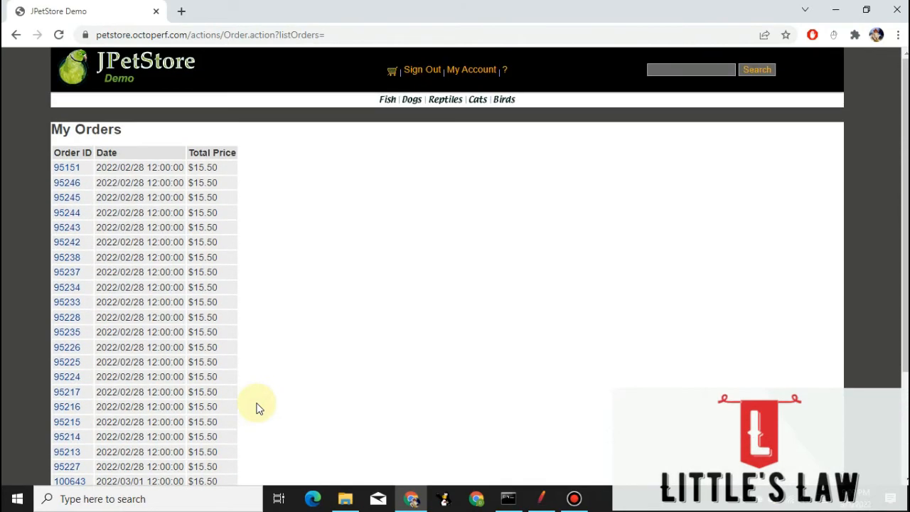
{"action": "scroll", "coordinate": [258, 407], "scroll_direction": "down", "scroll_amount": 3}
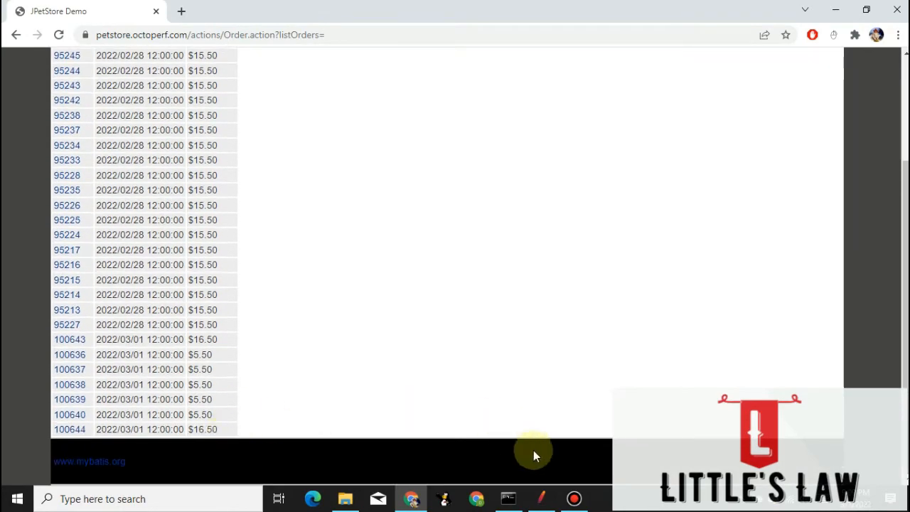
{"action": "left_click", "coordinate": [574, 496]}
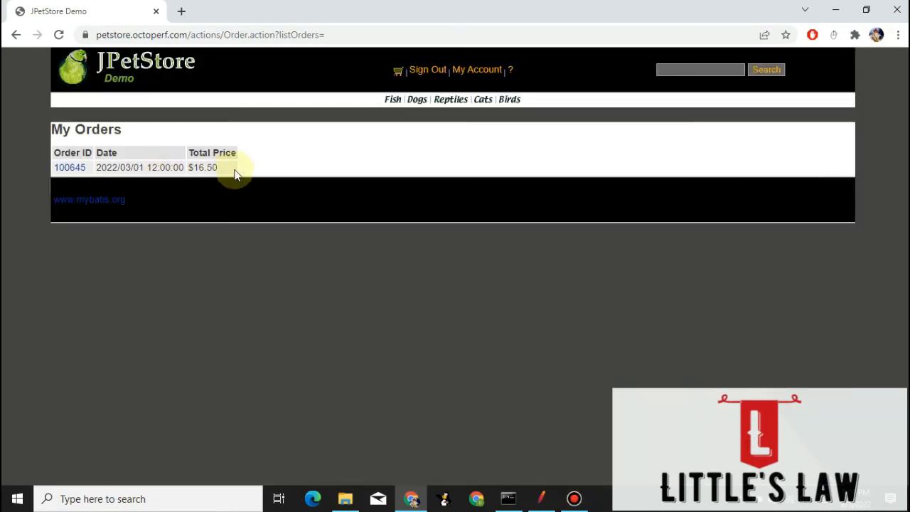
{"action": "left_click_drag", "start_coordinate": [233, 168], "coordinate": [54, 166]}
{"action": "left_click", "coordinate": [146, 133]}
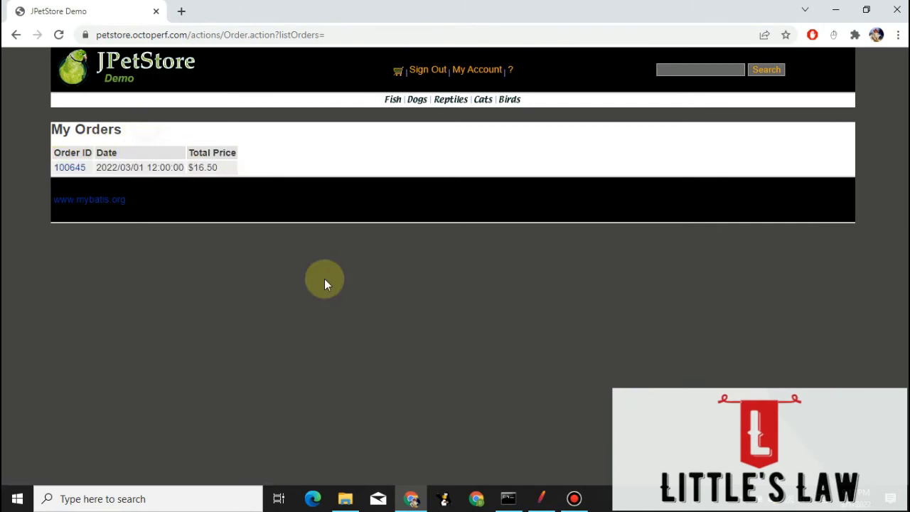
Switch to JMeter and examine the recorded requests of transactions 02 and 03, including the login parameters of Account.action-265.
{"action": "left_click", "coordinate": [545, 499]}
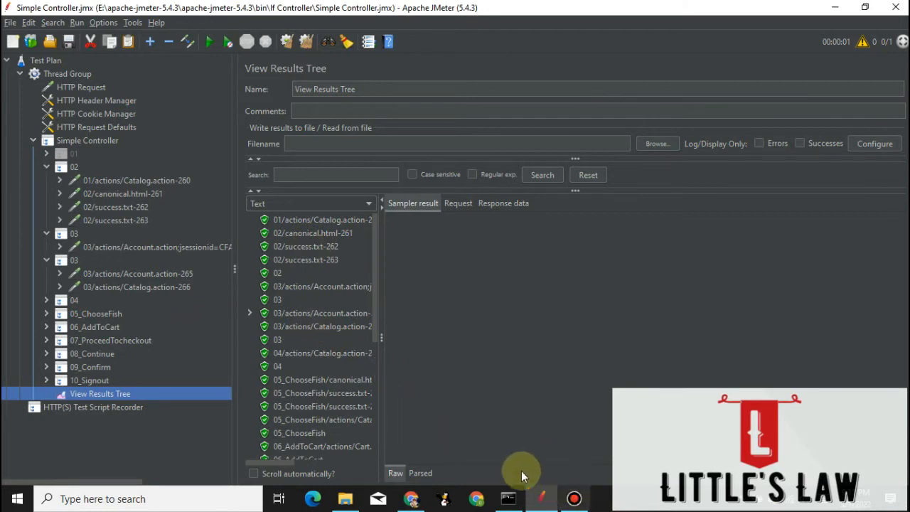
{"action": "left_click", "coordinate": [102, 182]}
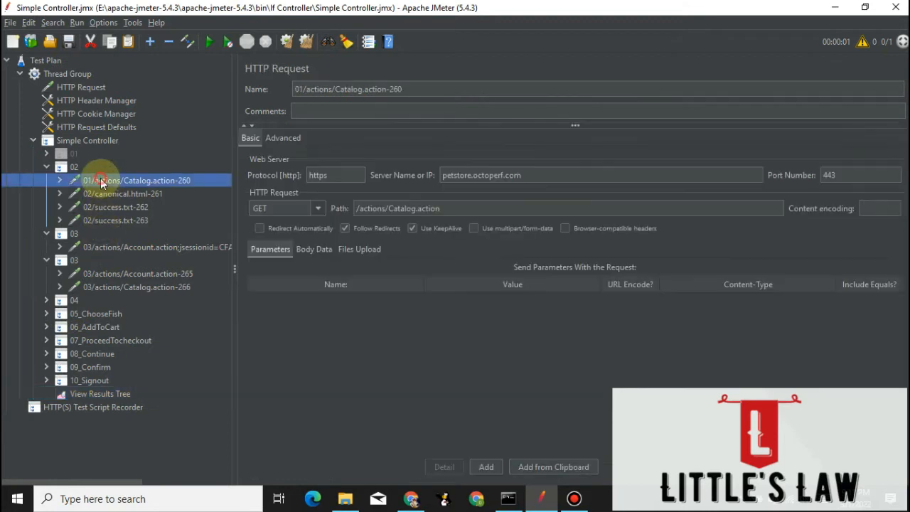
{"action": "left_click", "coordinate": [108, 195]}
{"action": "left_click", "coordinate": [110, 274]}
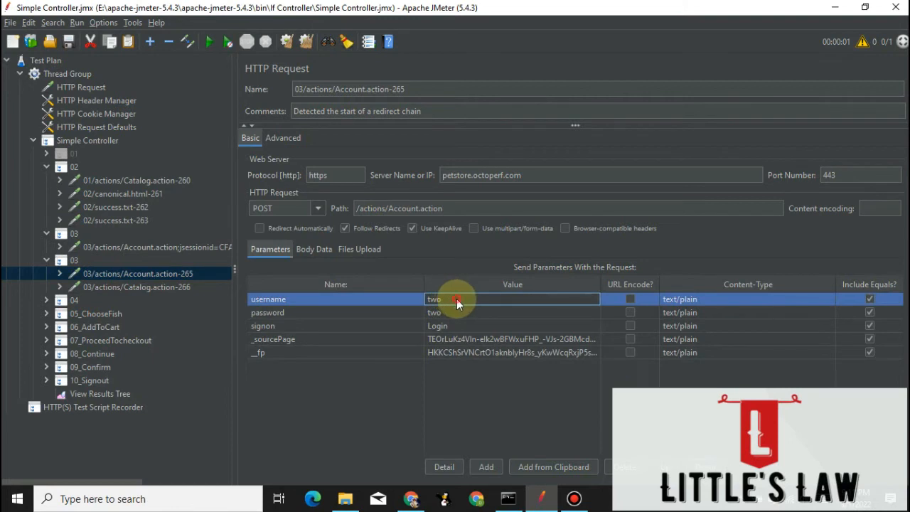
{"action": "left_click", "coordinate": [420, 298]}
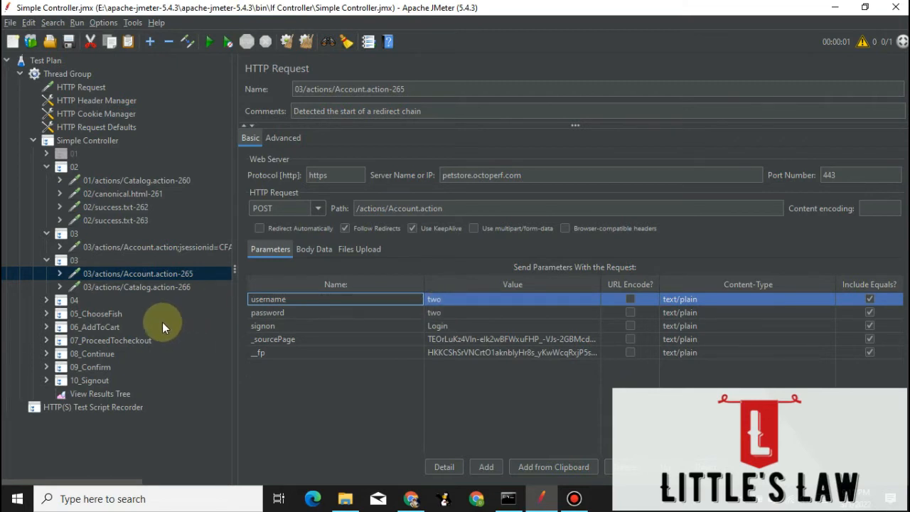
Look through the ChooseFish, AddToCart and ProceedTocheckout transactions and examine the parameters of the 06_AddToCart Cart.action-272 request.
{"action": "left_click", "coordinate": [96, 313]}
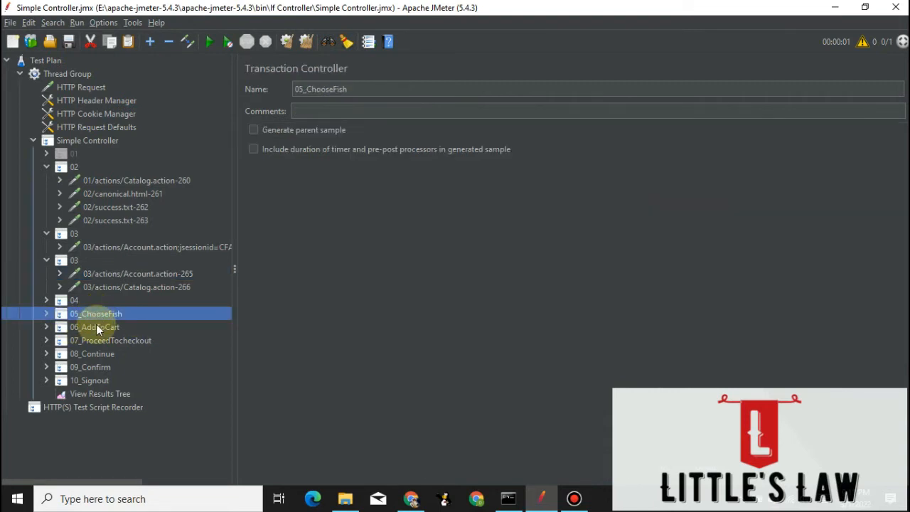
{"action": "left_click", "coordinate": [97, 326]}
{"action": "left_click", "coordinate": [97, 343]}
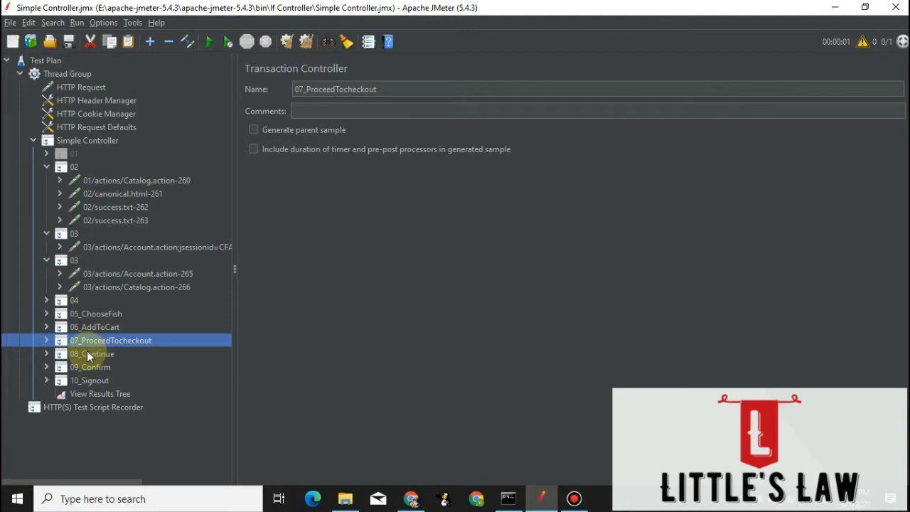
{"action": "left_click", "coordinate": [71, 327]}
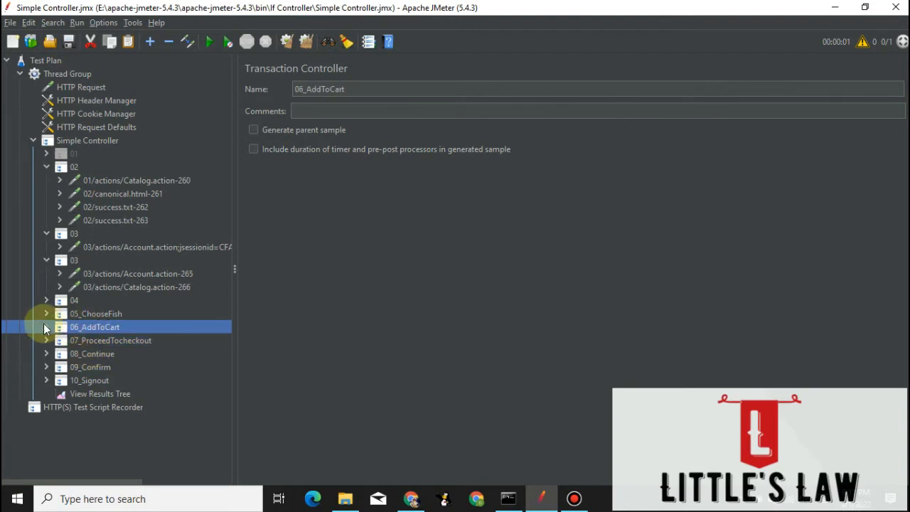
{"action": "left_click", "coordinate": [46, 326]}
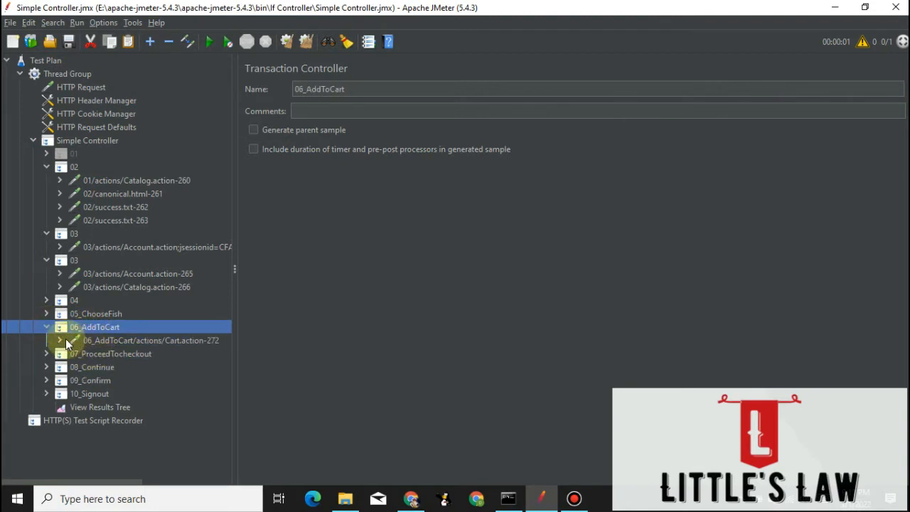
{"action": "left_click", "coordinate": [60, 340]}
{"action": "left_click", "coordinate": [124, 340]}
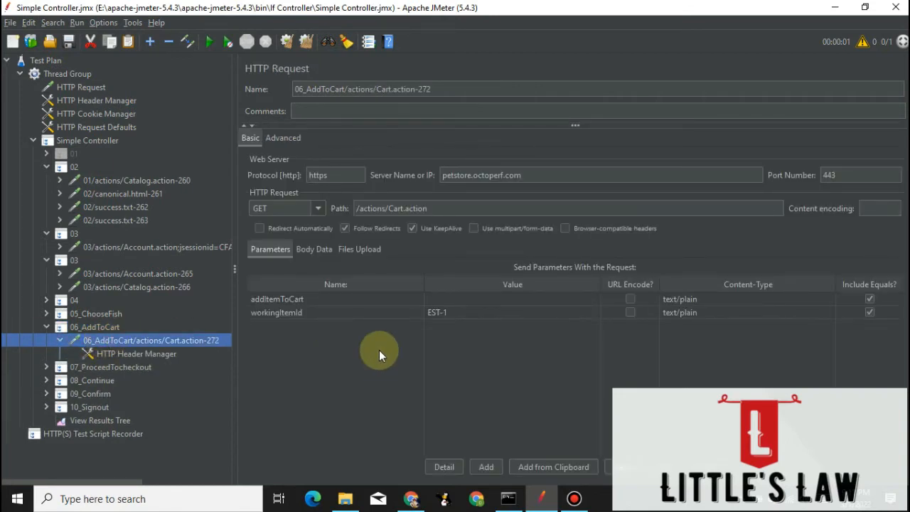
Examine the request and response body of the 06_AddToCart Cart.action sample in View Results Tree for the item's price.
{"action": "left_click", "coordinate": [97, 422]}
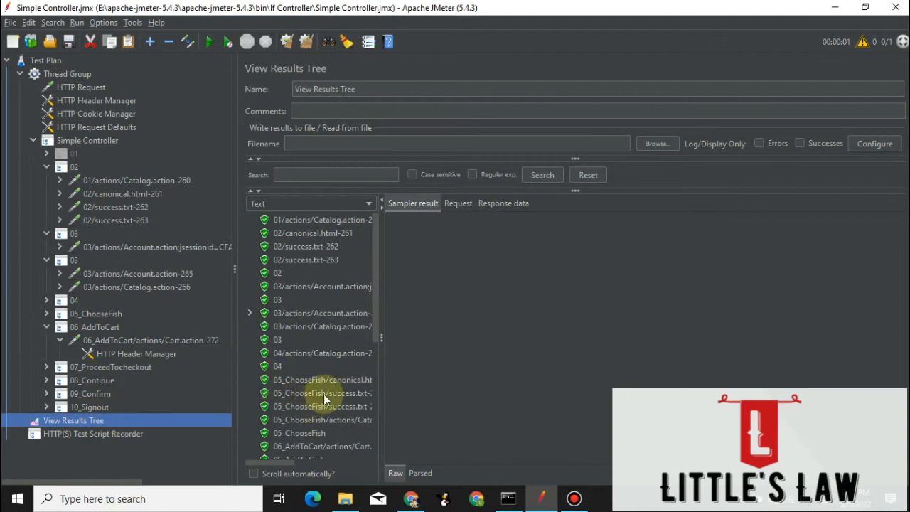
{"action": "scroll", "coordinate": [293, 388], "scroll_direction": "down", "scroll_amount": 6}
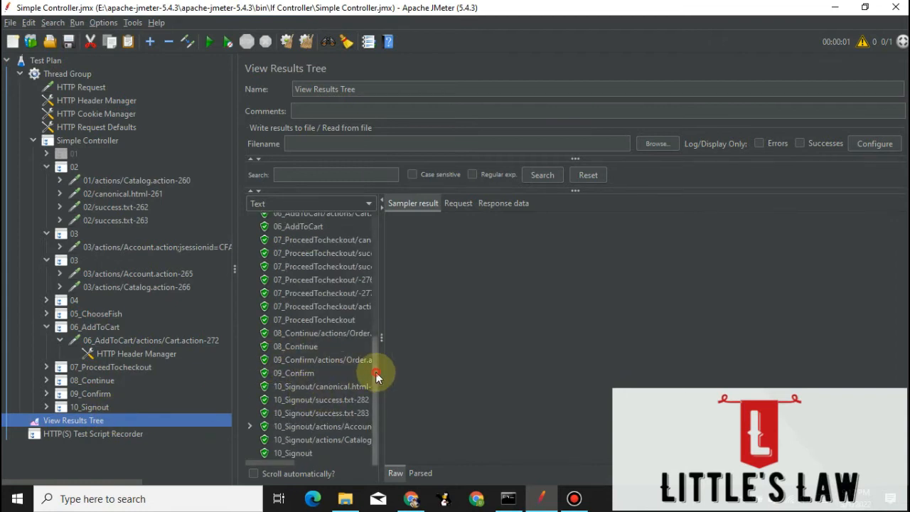
{"action": "left_click_drag", "start_coordinate": [377, 372], "coordinate": [376, 343]}
{"action": "left_click", "coordinate": [310, 268]}
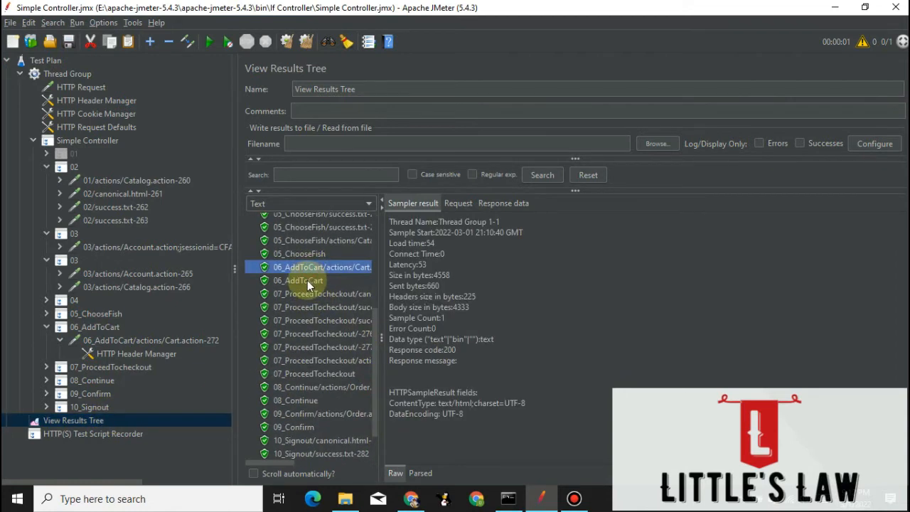
{"action": "left_click", "coordinate": [457, 204]}
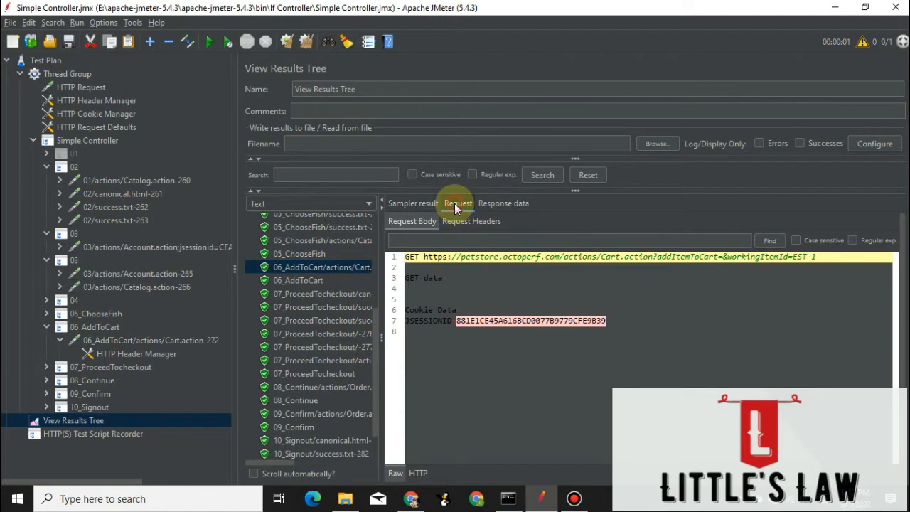
{"action": "left_click", "coordinate": [503, 204]}
{"action": "scroll", "coordinate": [579, 335], "scroll_direction": "down", "scroll_amount": 10}
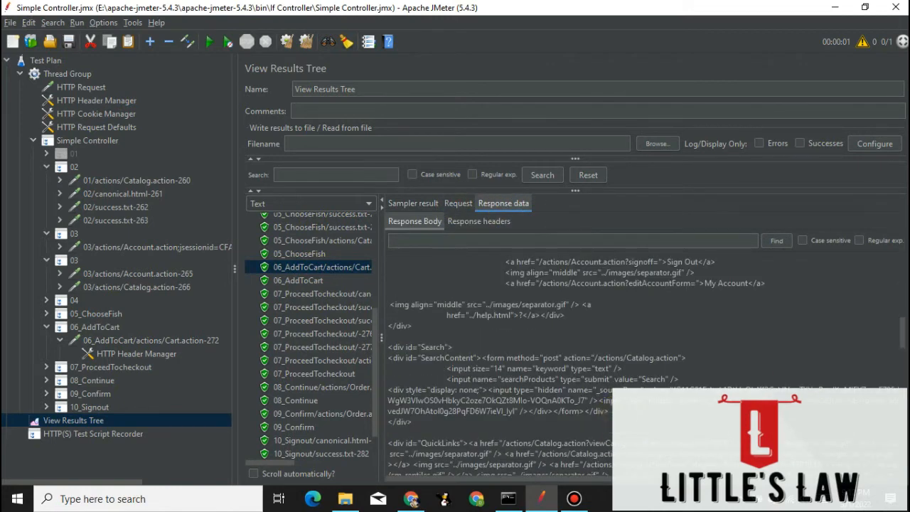
{"action": "scroll", "coordinate": [901, 332], "scroll_direction": "down", "scroll_amount": 10}
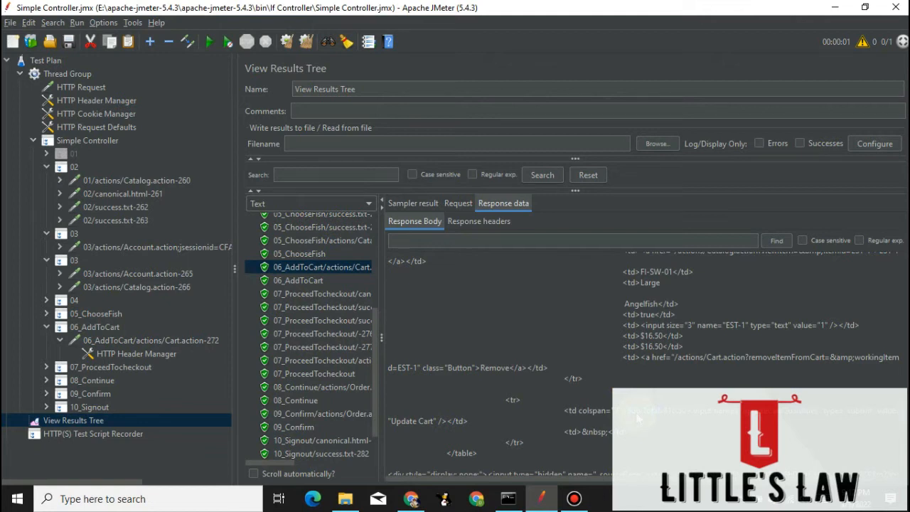
{"action": "left_click", "coordinate": [88, 329]}
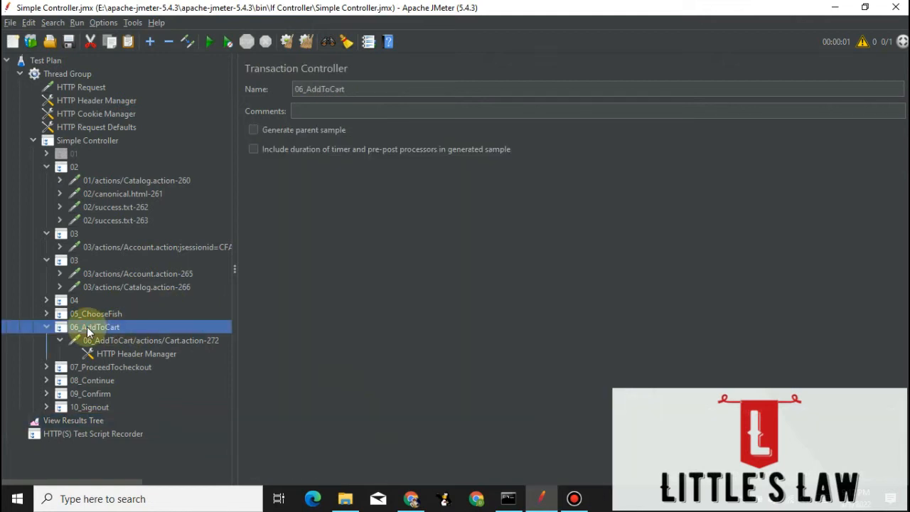
{"action": "right_click", "coordinate": [88, 328]}
{"action": "mouse_move", "coordinate": [198, 227]}
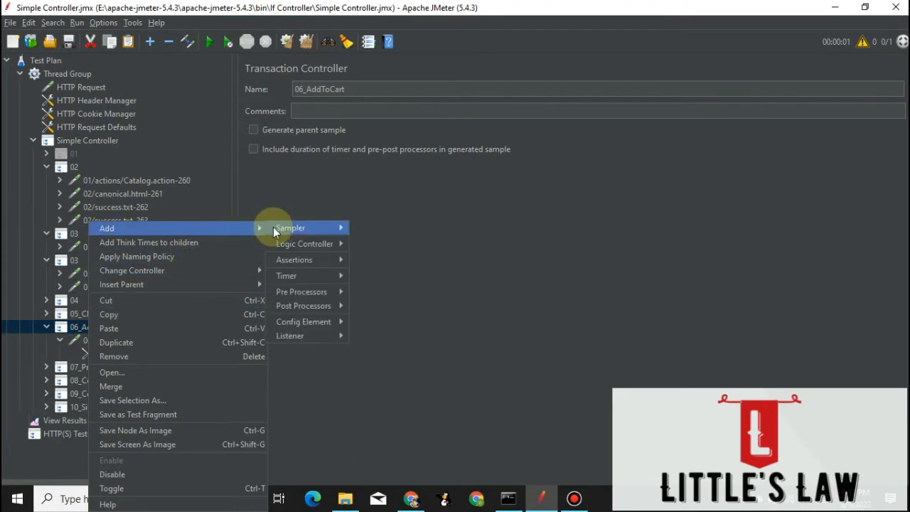
{"action": "mouse_move", "coordinate": [316, 307]}
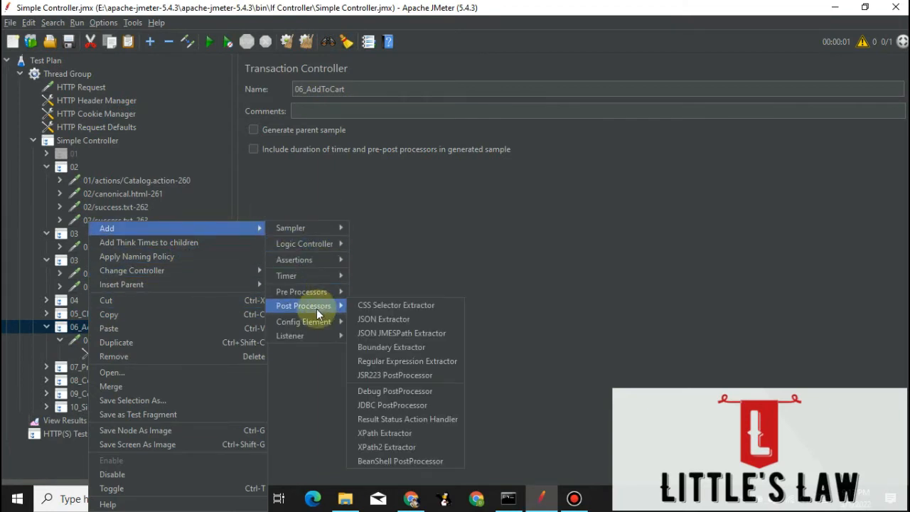
{"action": "left_click", "coordinate": [387, 361]}
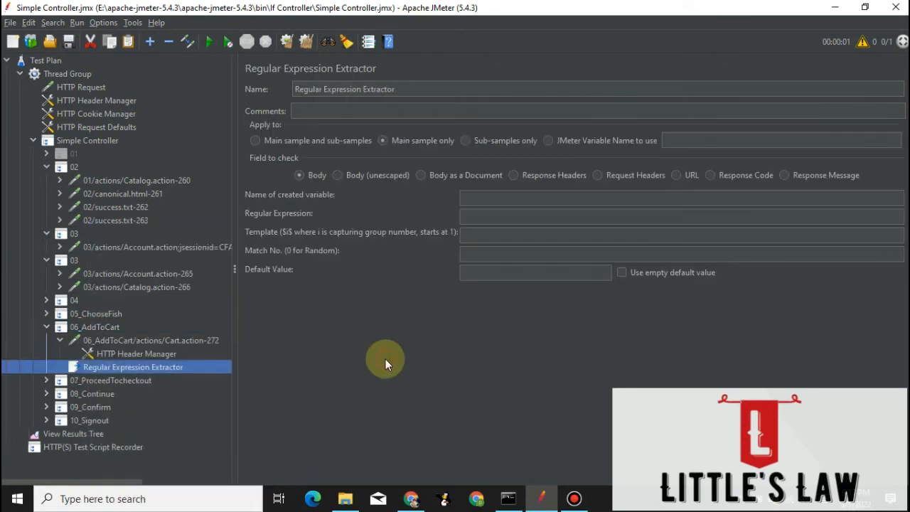
{"action": "right_click", "coordinate": [128, 365]}
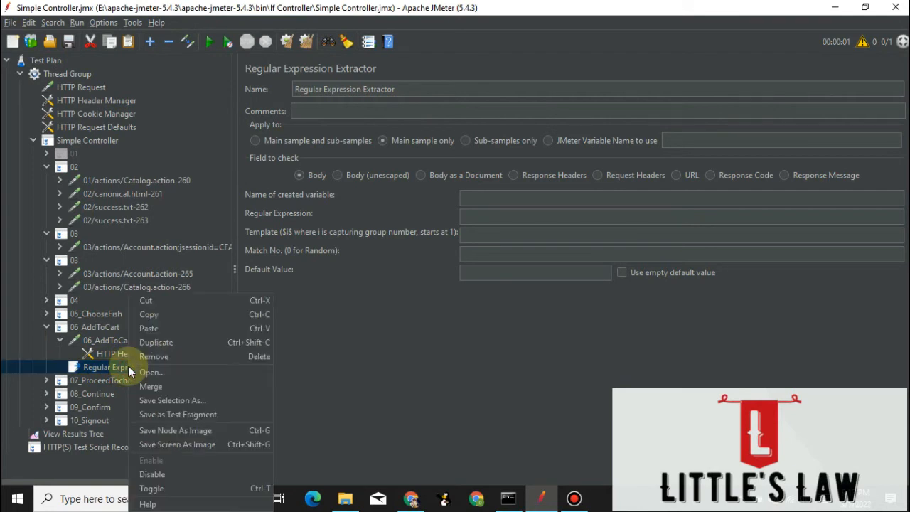
{"action": "left_click", "coordinate": [146, 300]}
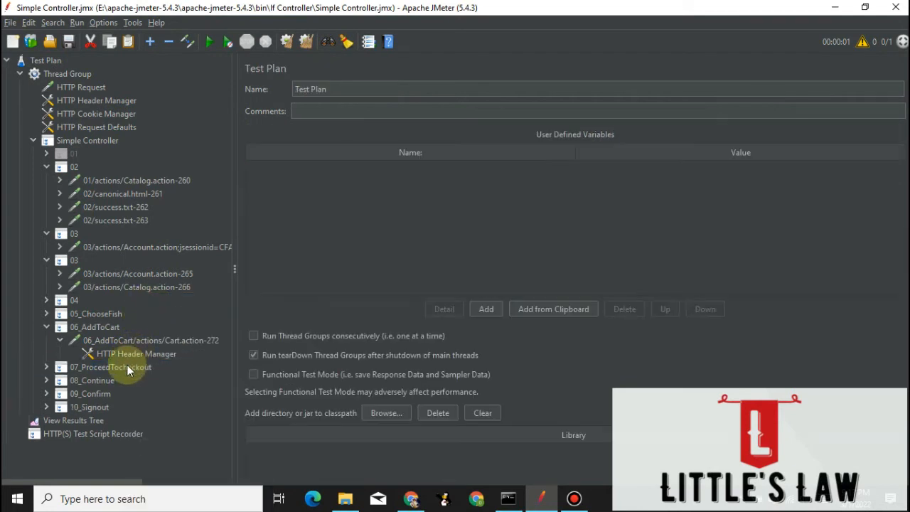
Add a Regular Expression Extractor under the 06_AddToCart Cart.action-272 request and name its created variable Subtotal.
{"action": "left_click", "coordinate": [115, 341]}
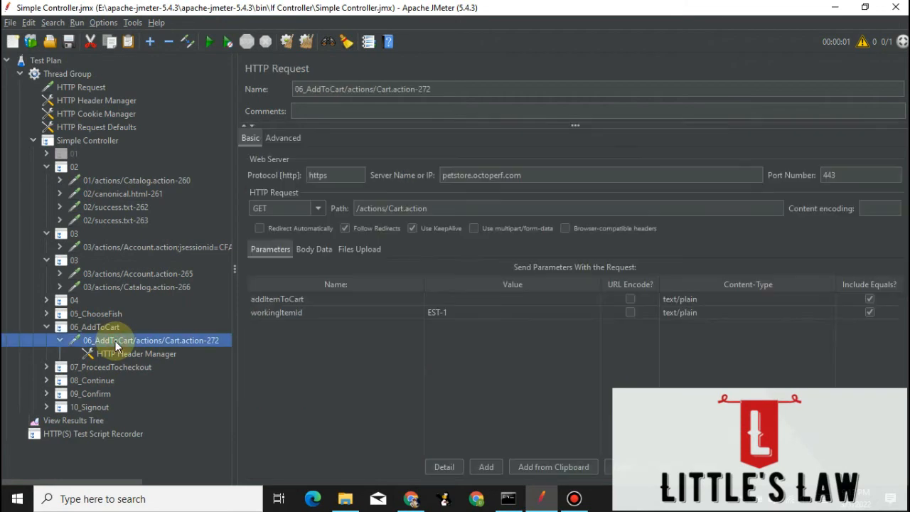
{"action": "right_click", "coordinate": [115, 340]}
{"action": "mouse_move", "coordinate": [212, 268]}
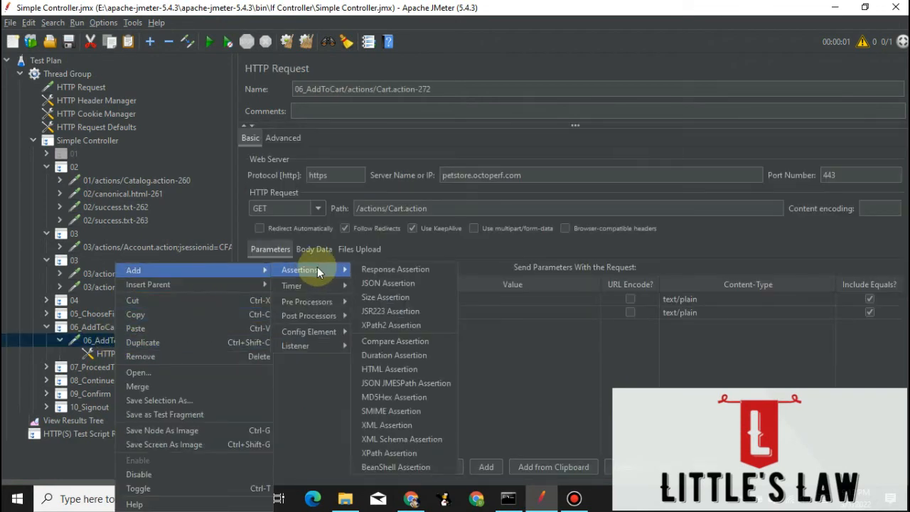
{"action": "mouse_move", "coordinate": [324, 317]}
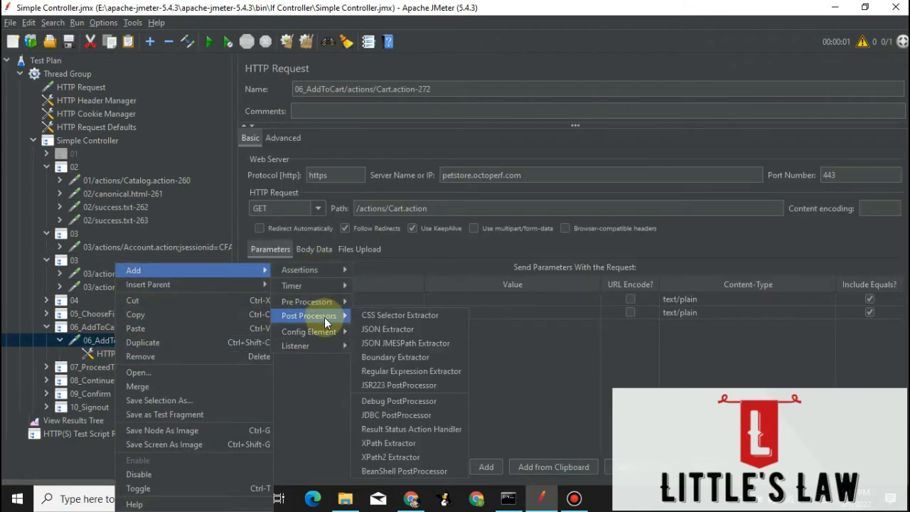
{"action": "left_click", "coordinate": [394, 371]}
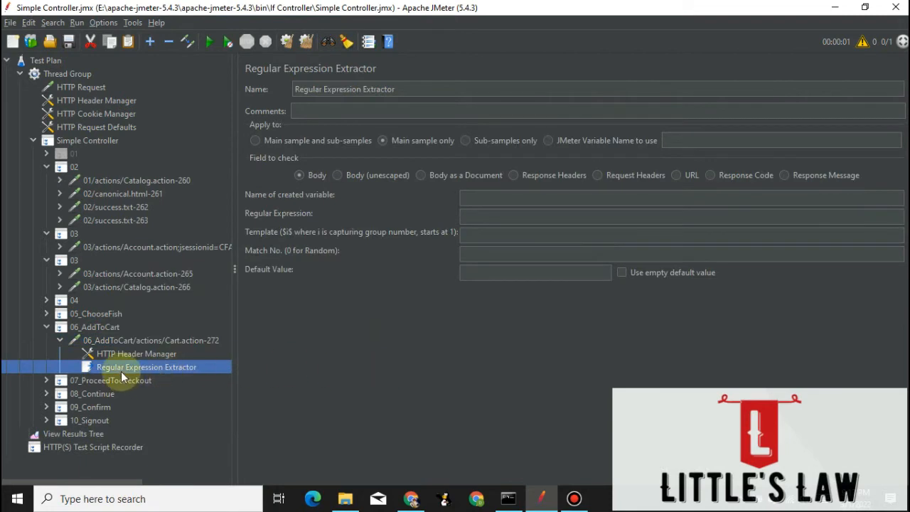
{"action": "left_click", "coordinate": [506, 198]}
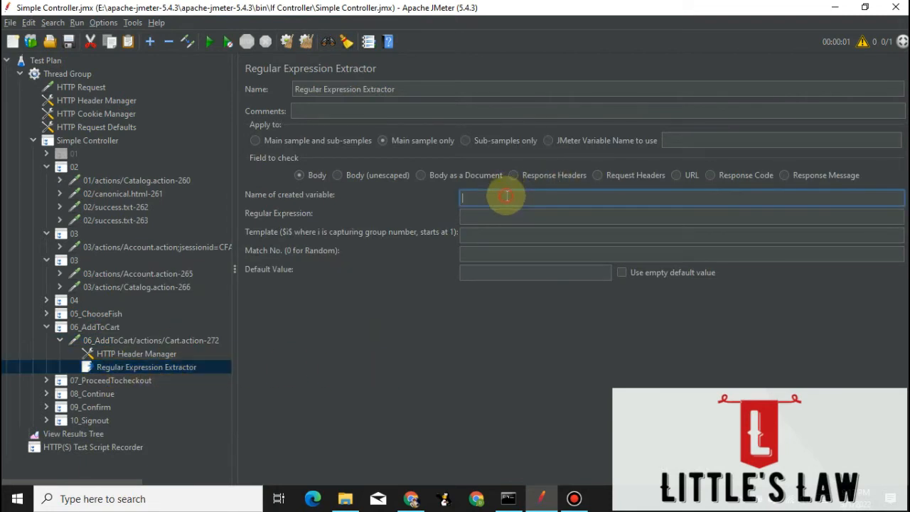
{"action": "type", "text": "Subtotal"}
{"action": "key", "text": "Tab"}
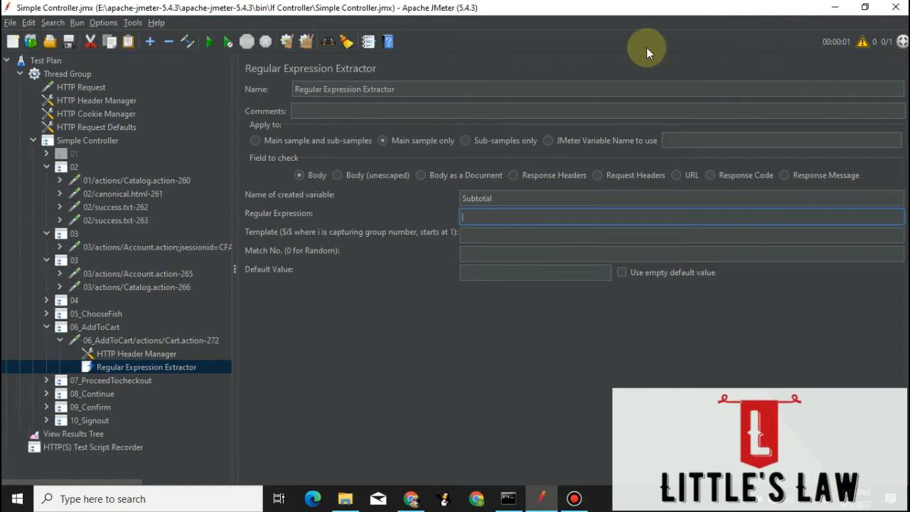
Copy the Sub Total text with its $16.50 amount from the 06_AddToCart response body in View Results Tree and search the body for "Sub Total: $".
{"action": "left_click", "coordinate": [98, 435]}
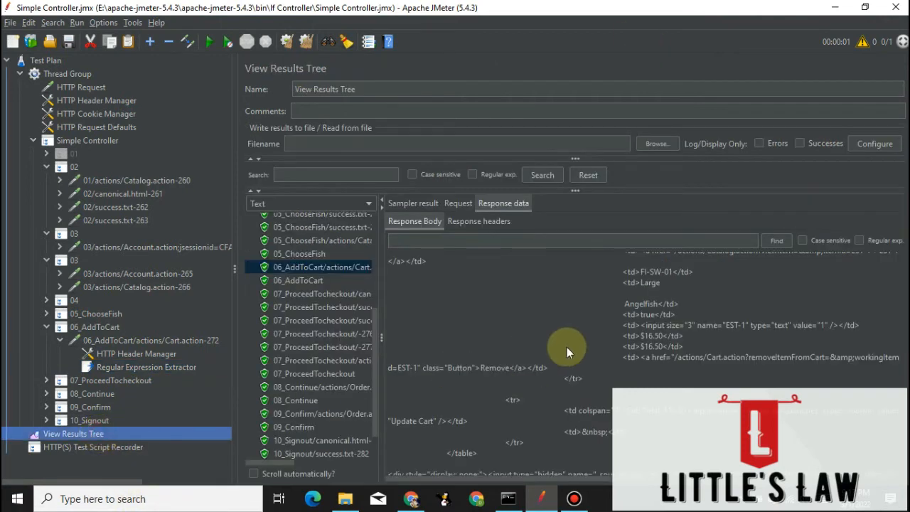
{"action": "left_click", "coordinate": [628, 418]}
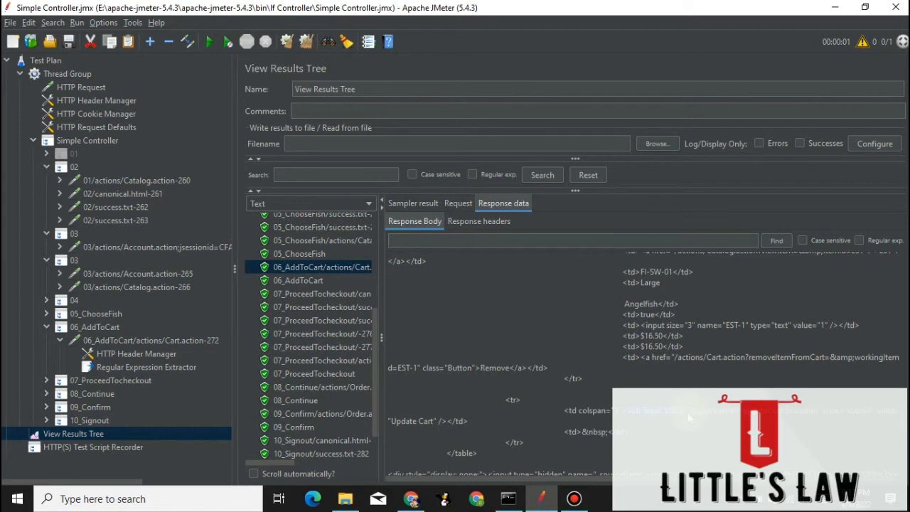
{"action": "left_click", "coordinate": [575, 240]}
{"action": "type", "text": "Sub Total: $16.50"}
{"action": "key", "text": "BackSpace"}
{"action": "key", "text": "BackSpace"}
{"action": "key", "text": "BackSpace"}
{"action": "key", "text": "BackSpace"}
{"action": "key", "text": "BackSpace"}
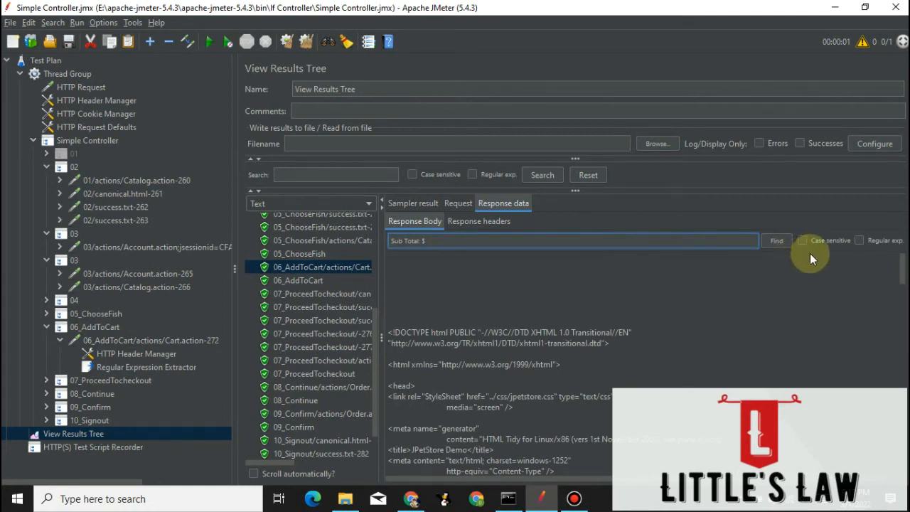
{"action": "left_click", "coordinate": [785, 244]}
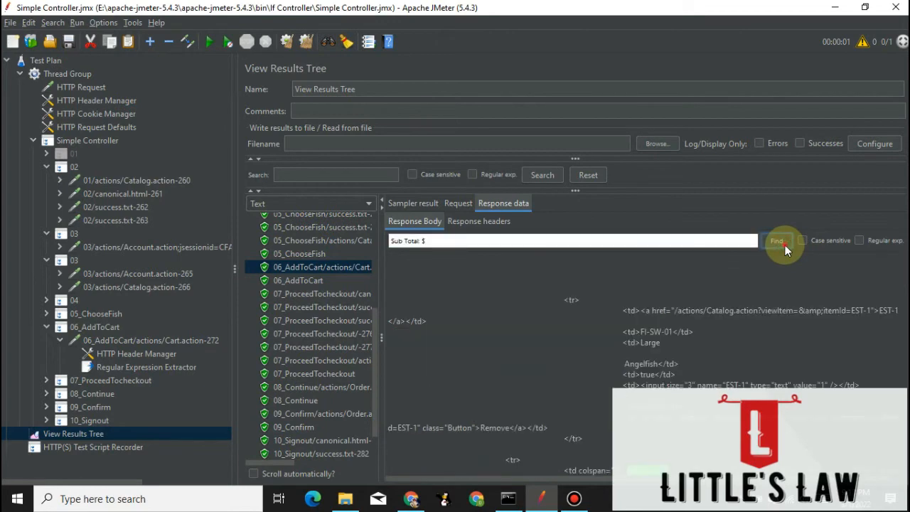
{"action": "left_click", "coordinate": [784, 244]}
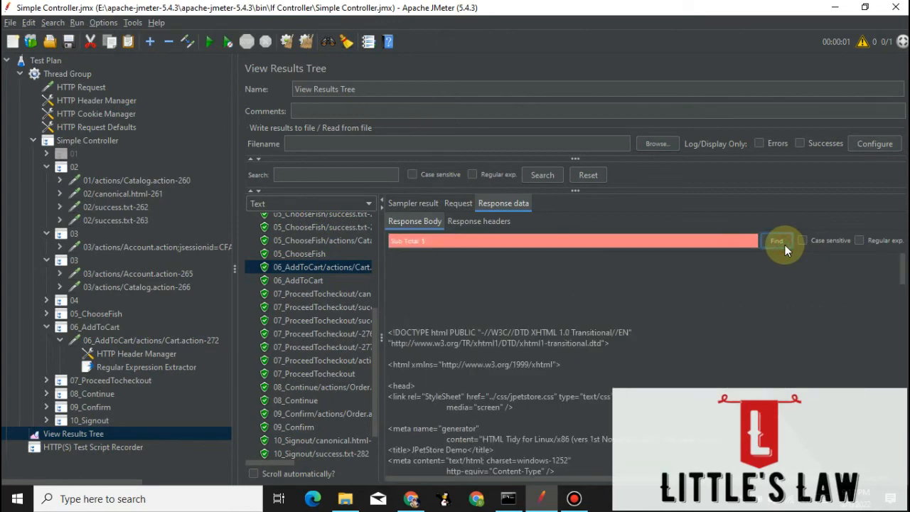
Set the regular expression of the Regular Expression Extractor under 06_AddToCart to "Sub Total: $(.*?)".
{"action": "left_click", "coordinate": [118, 369]}
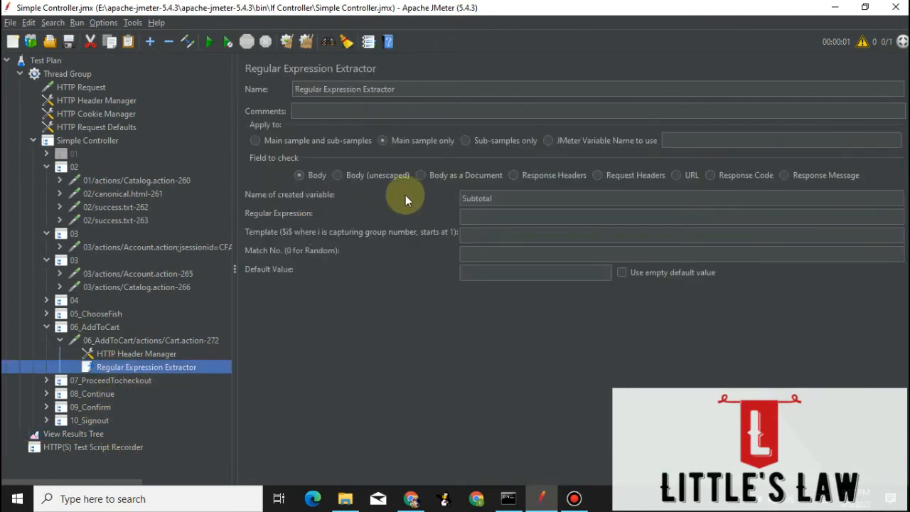
{"action": "left_click", "coordinate": [476, 215]}
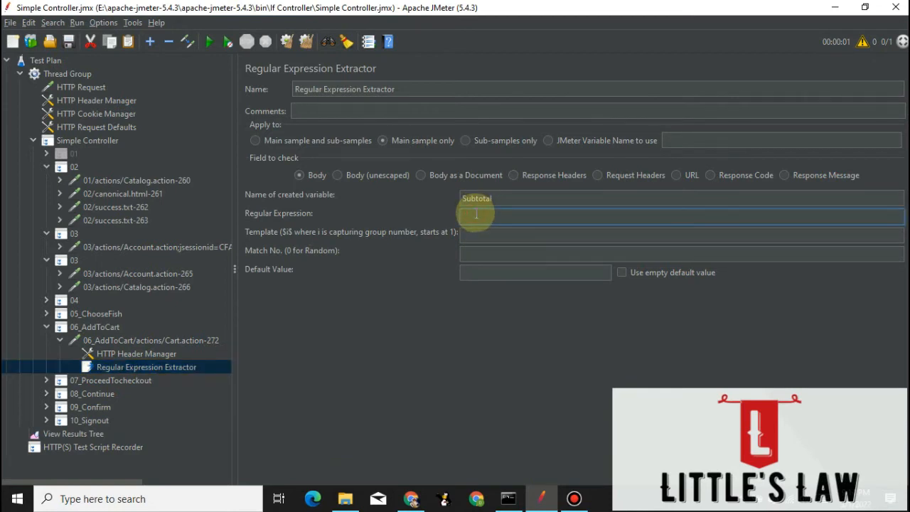
{"action": "type", "text": "Sub Total: $16.50"}
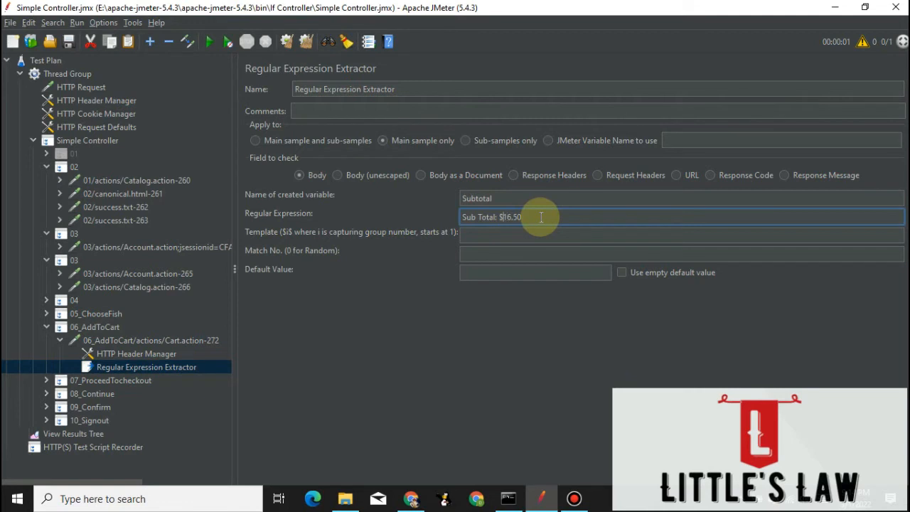
{"action": "key", "text": "BackSpace"}
{"action": "key", "text": "BackSpace"}
{"action": "key", "text": "Delete"}
{"action": "key", "text": "Delete"}
{"action": "key", "text": "Delete"}
{"action": "type", "text": "(.*?)"}
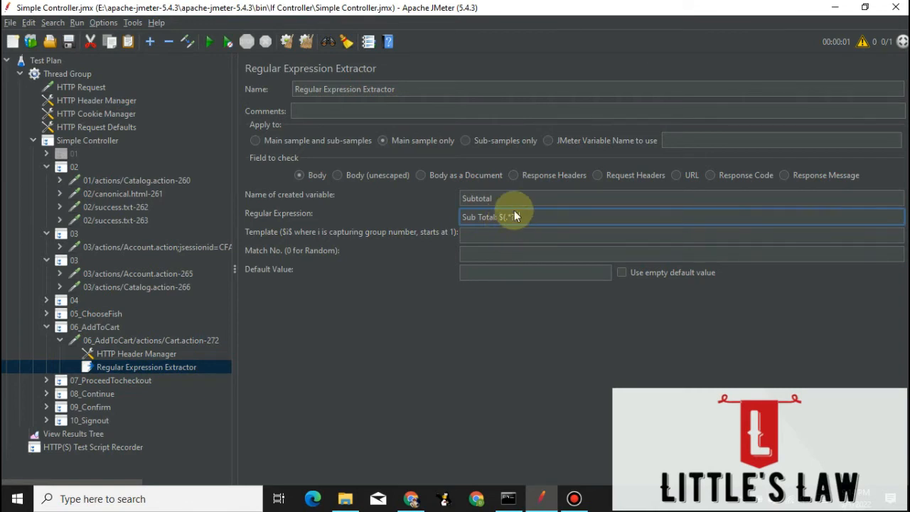
Set the extractor's template to $1$ and its match number to 1, and enable the empty default value.
{"action": "left_click", "coordinate": [497, 236]}
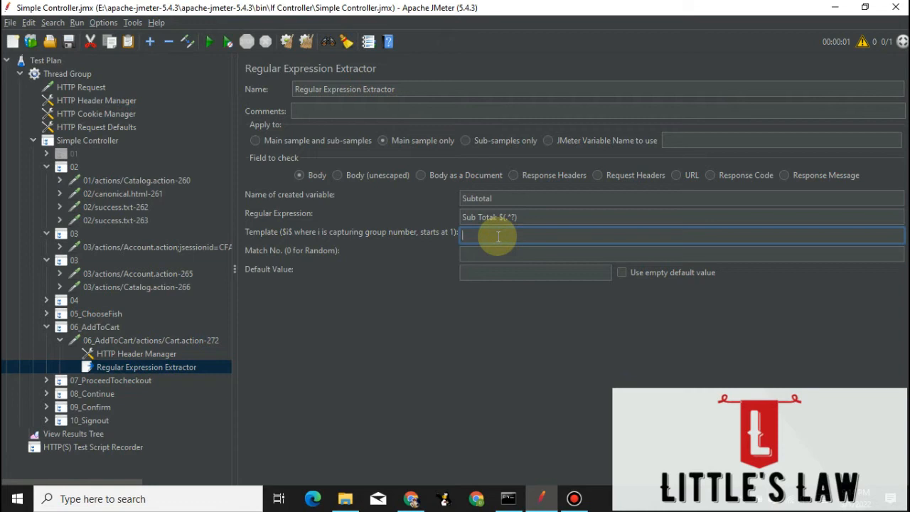
{"action": "type", "text": "$1$"}
{"action": "key", "text": "Tab"}
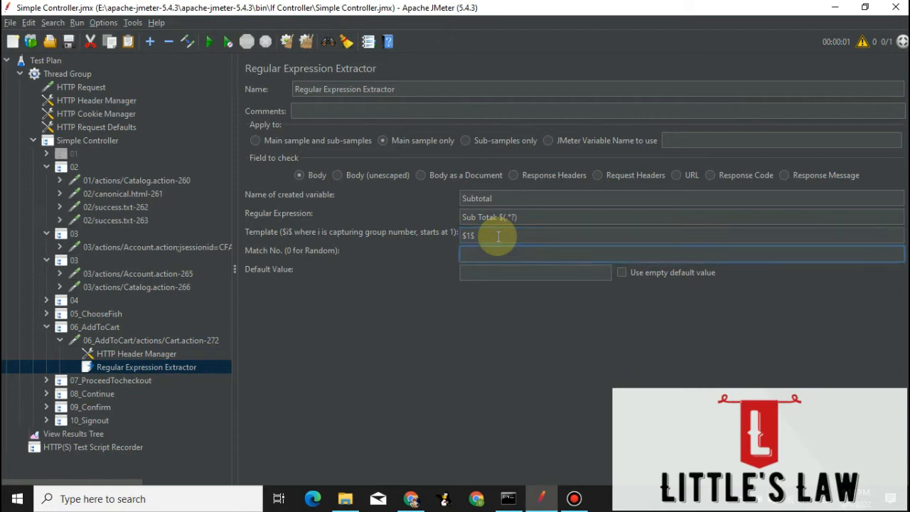
{"action": "type", "text": "1"}
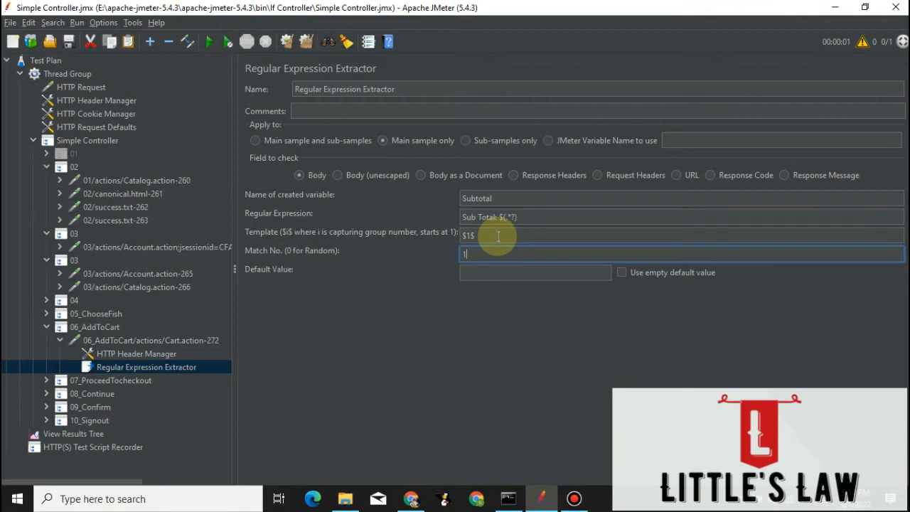
{"action": "left_click", "coordinate": [621, 273]}
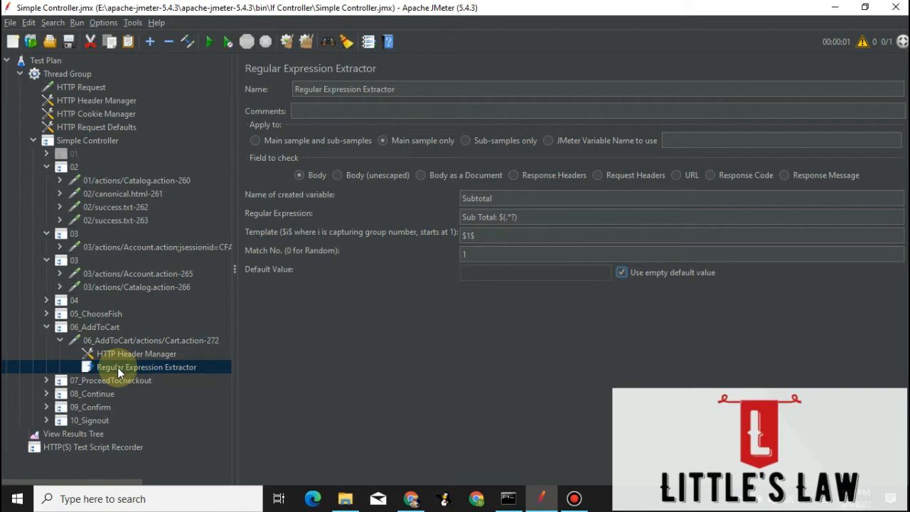
Add an If Controller to the Simple Controller and place it between 06_AddToCart and 07_ProceedTocheckout.
{"action": "left_click", "coordinate": [86, 140]}
{"action": "right_click", "coordinate": [88, 140]}
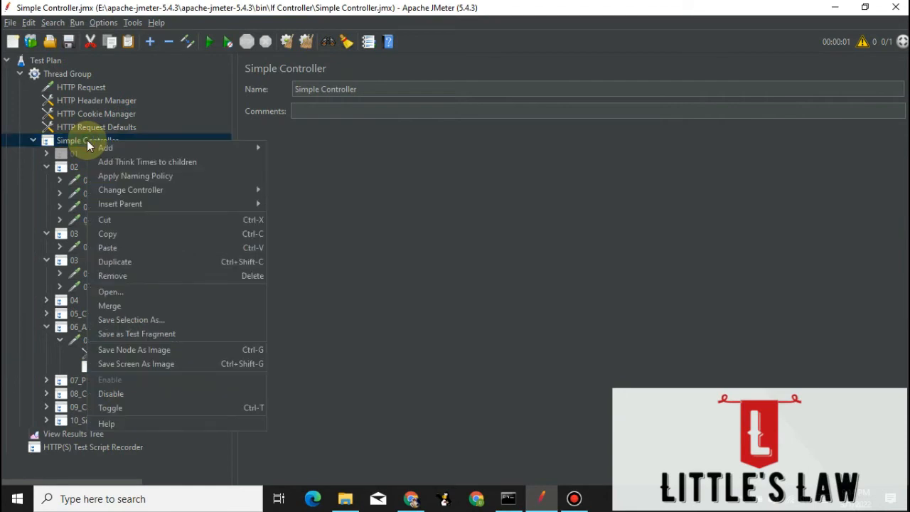
{"action": "mouse_move", "coordinate": [119, 146]}
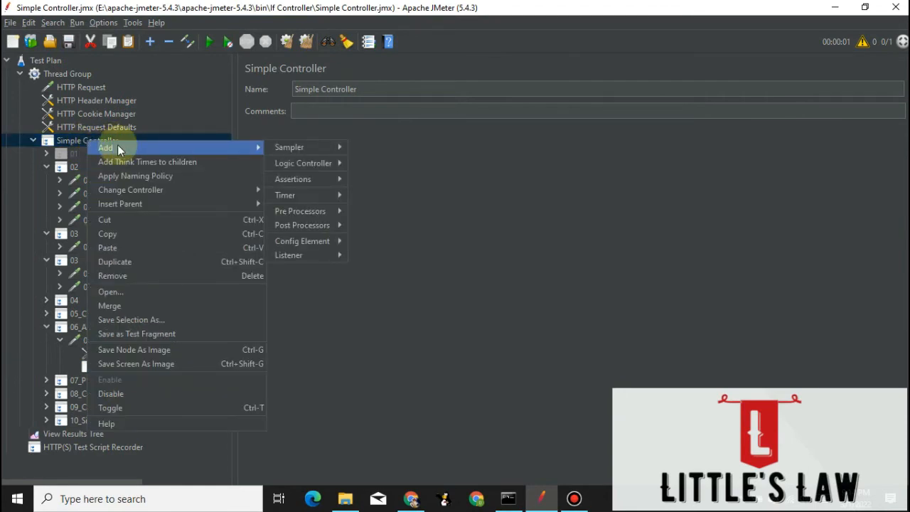
{"action": "mouse_move", "coordinate": [318, 167]}
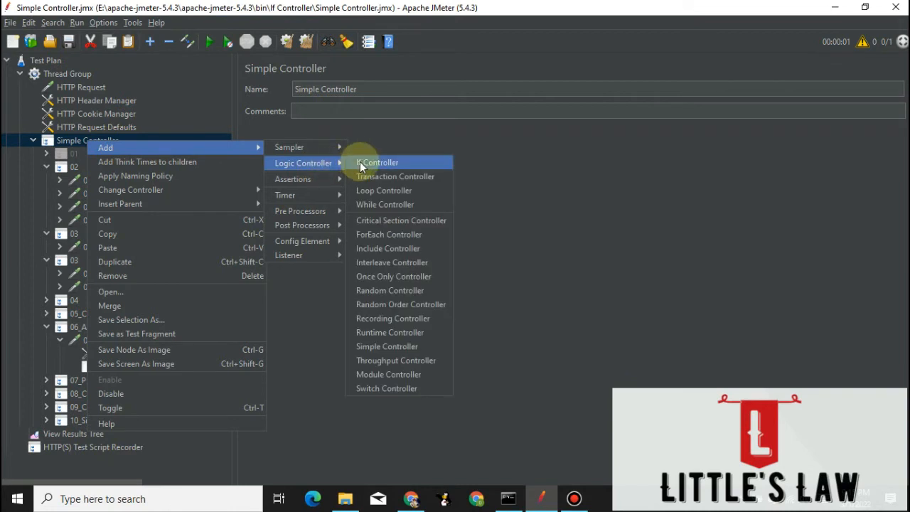
{"action": "left_click", "coordinate": [360, 161]}
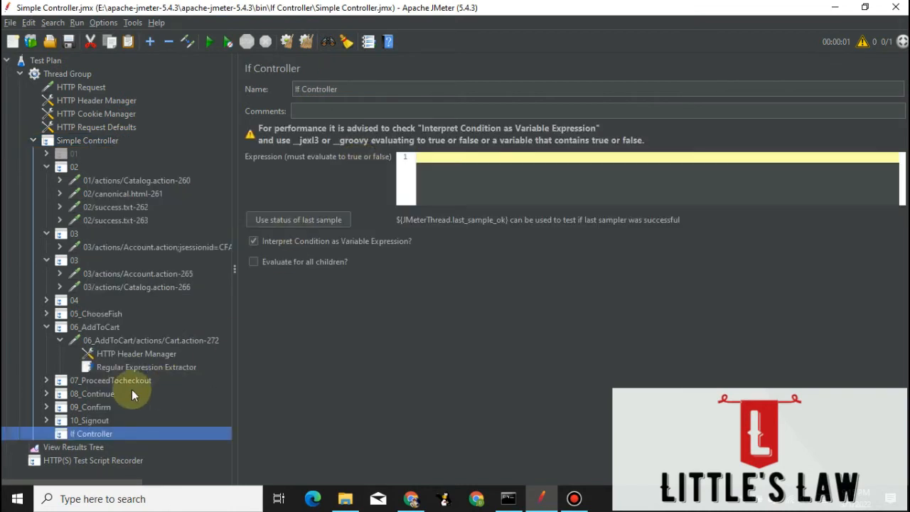
{"action": "left_click_drag", "start_coordinate": [90, 436], "coordinate": [104, 375]}
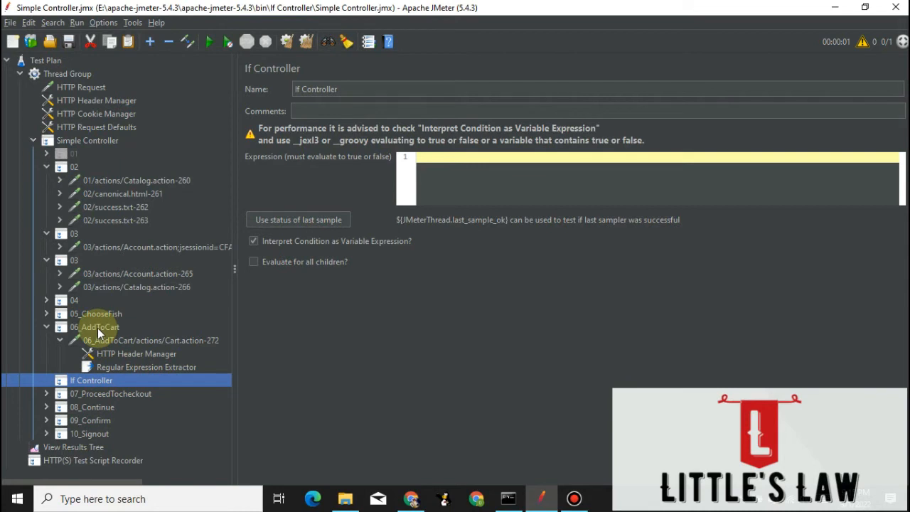
Set the If Controller's expression to ${Subtotal} < 10, copying the variable name from the Regular Expression Extractor.
{"action": "left_click", "coordinate": [444, 157]}
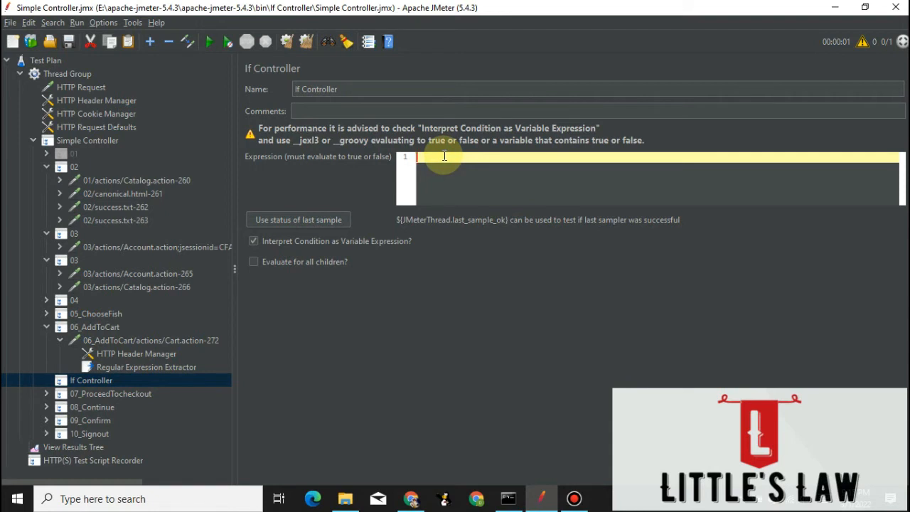
{"action": "type", "text": "${"}
{"action": "left_click", "coordinate": [181, 368]}
{"action": "left_click_drag", "start_coordinate": [505, 199], "coordinate": [415, 187]}
{"action": "key", "text": "ctrl+c"}
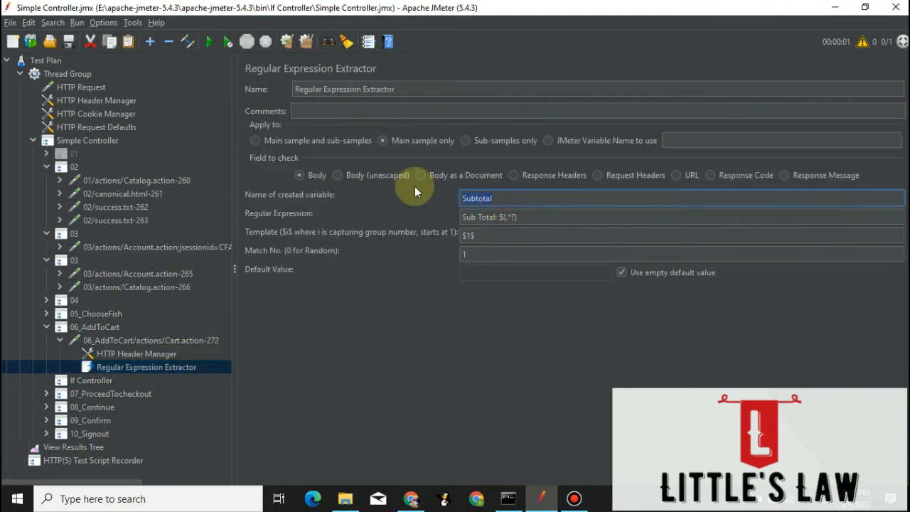
{"action": "left_click", "coordinate": [87, 380]}
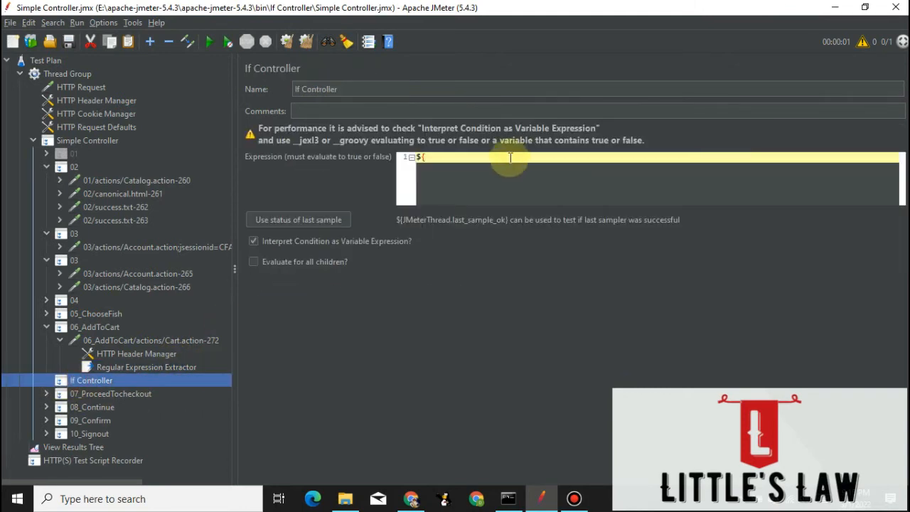
{"action": "left_click", "coordinate": [441, 162]}
{"action": "key", "text": "ctrl+v"}
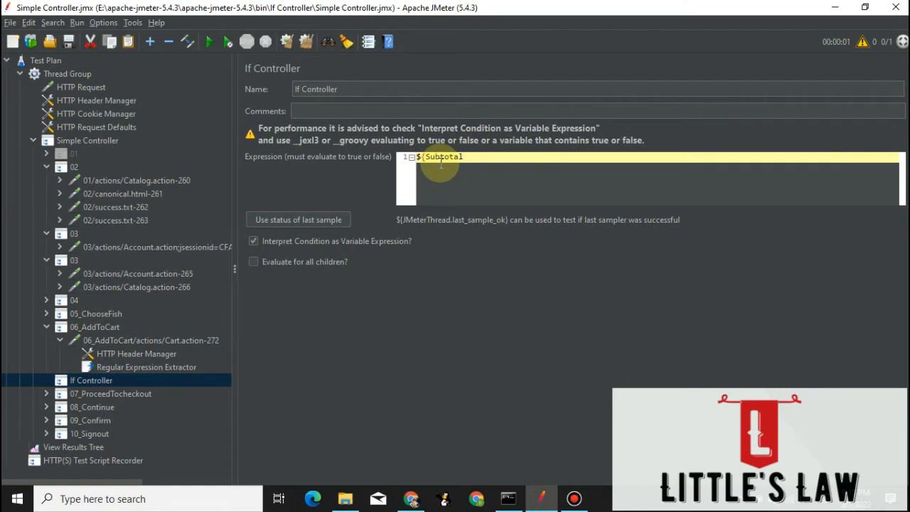
{"action": "type", "text": "} >"}
{"action": "key", "text": "BackSpace"}
{"action": "key", "text": "BackSpace"}
{"action": "key", "text": "BackSpace"}
{"action": "type", "text": "< 10"}
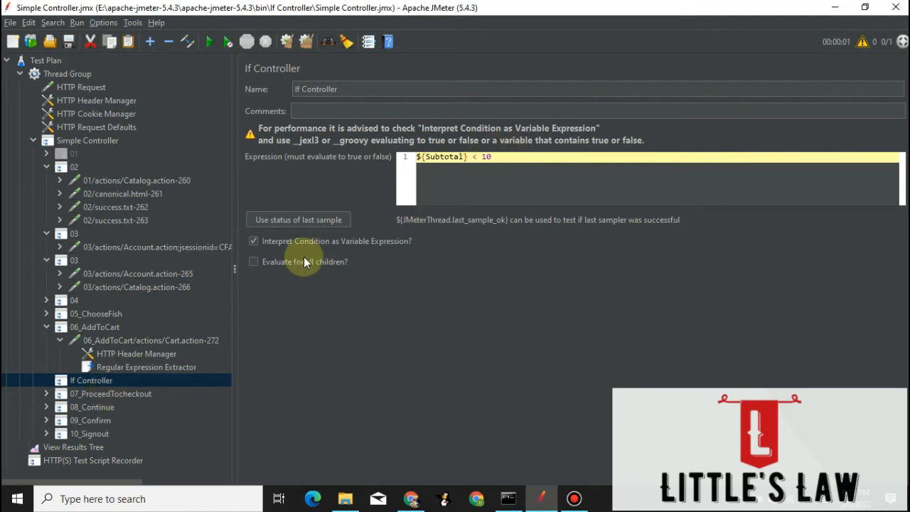
Move the 07_ProceedTocheckout, 08_Continue and 09_Confirm transactions into the If Controller and look through the resulting order up to 10_Signout.
{"action": "left_click", "coordinate": [91, 392]}
{"action": "left_click", "coordinate": [85, 421], "text": "shift"}
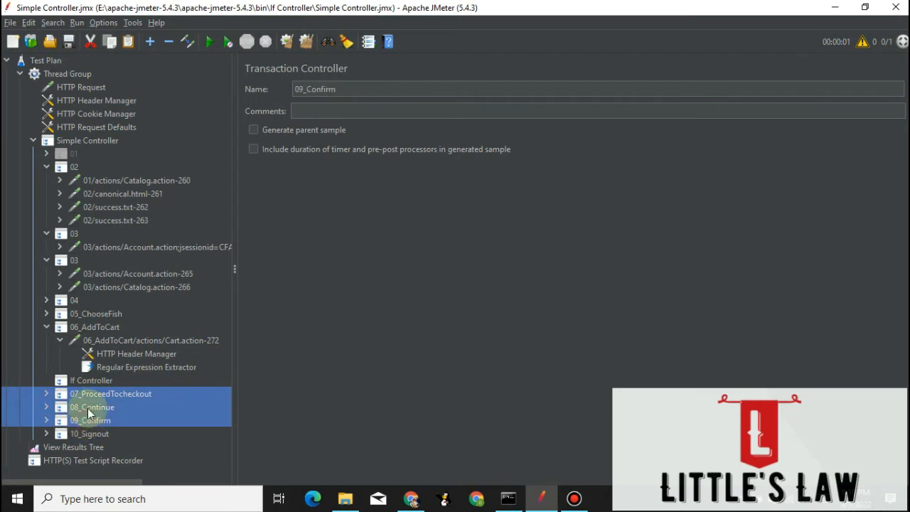
{"action": "left_click_drag", "start_coordinate": [88, 396], "coordinate": [106, 376]}
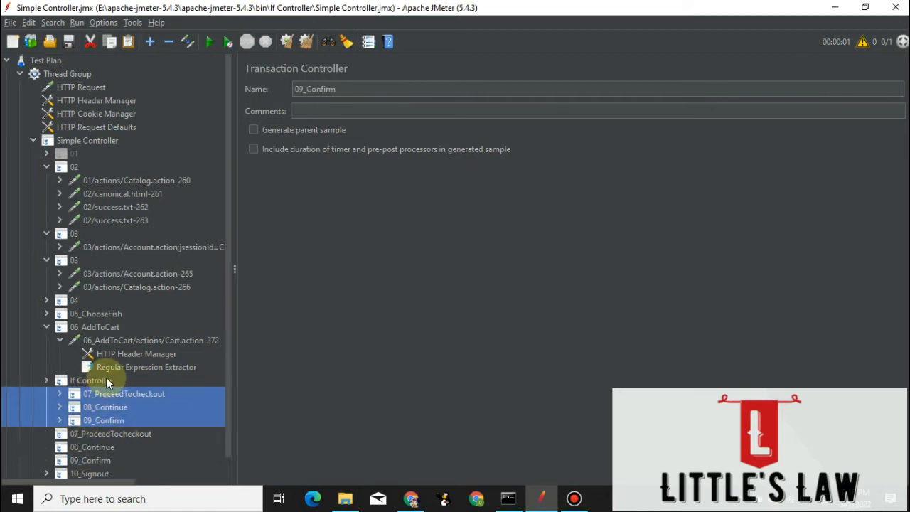
{"action": "left_click", "coordinate": [44, 380]}
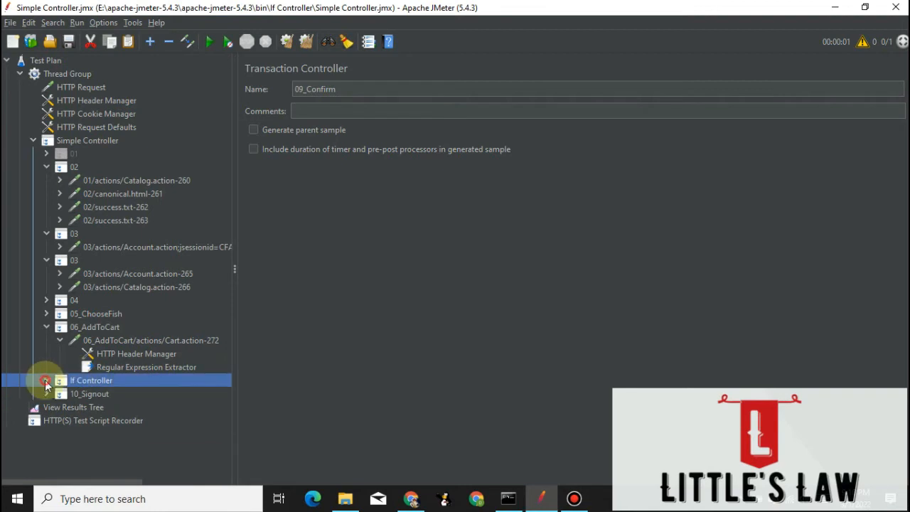
{"action": "left_click", "coordinate": [45, 380]}
{"action": "left_click", "coordinate": [104, 396]}
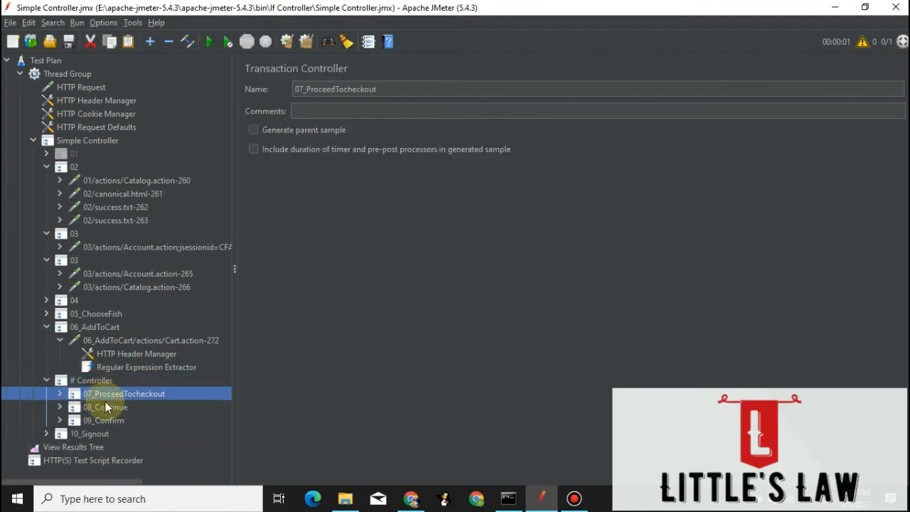
{"action": "left_click", "coordinate": [105, 408]}
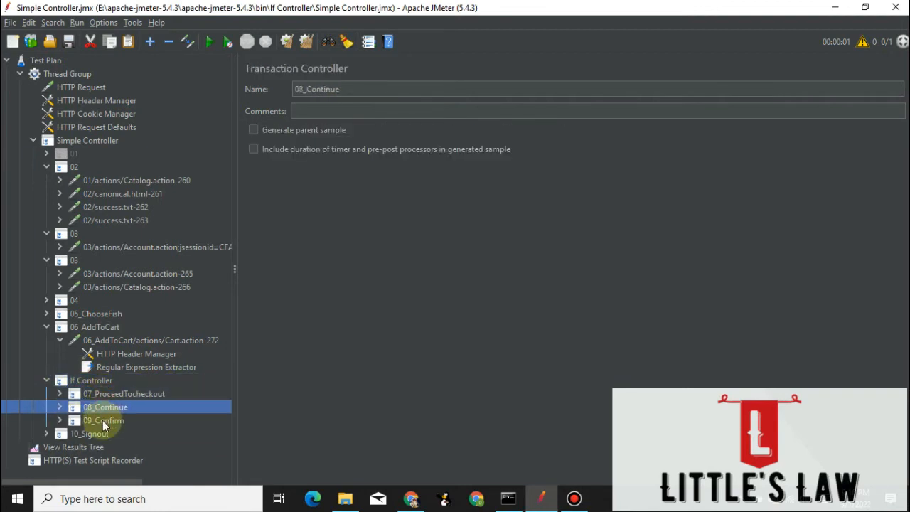
{"action": "left_click", "coordinate": [102, 420]}
{"action": "left_click", "coordinate": [102, 392]}
{"action": "left_click", "coordinate": [96, 382]}
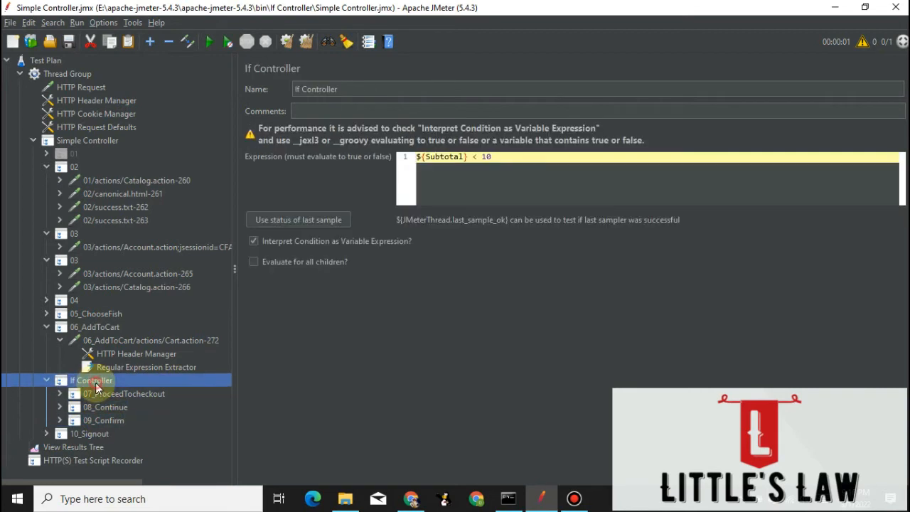
{"action": "left_click", "coordinate": [90, 433]}
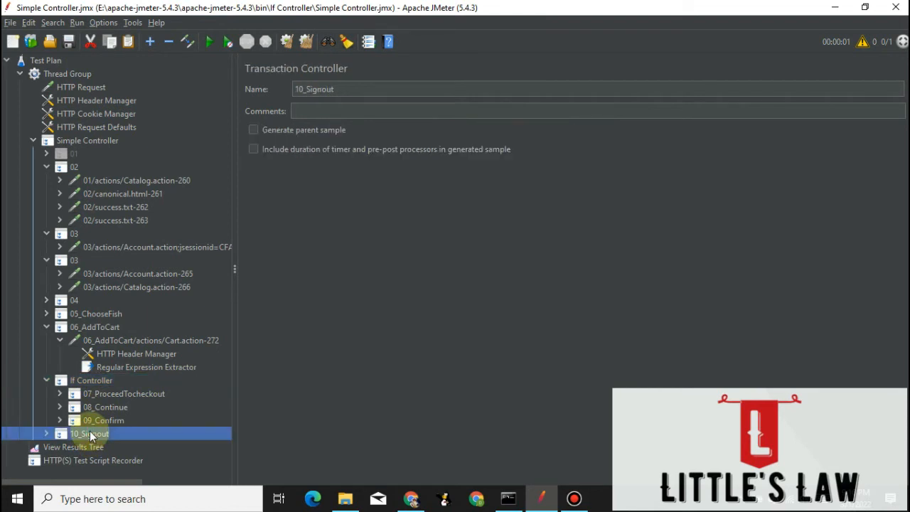
Put single quotes around the 10 in the If Controller's expression so it reads ${Subtotal} < '10'.
{"action": "left_click", "coordinate": [96, 384]}
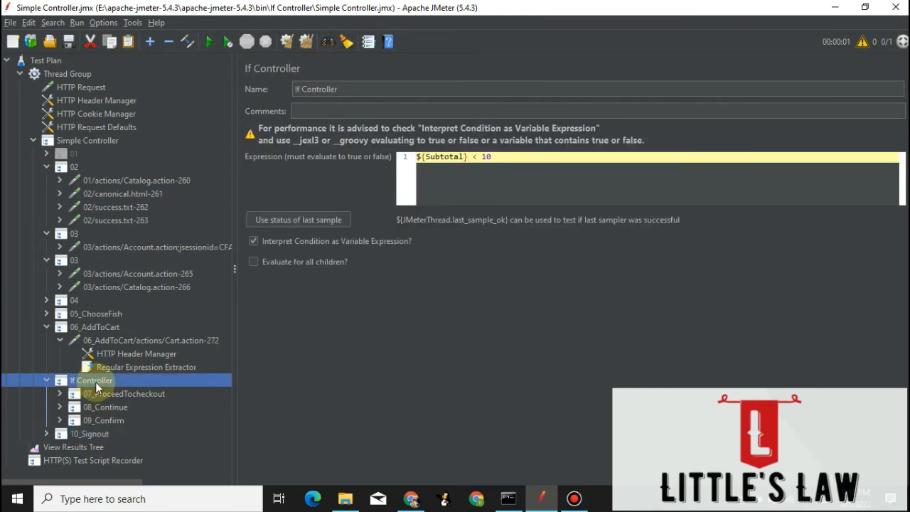
{"action": "left_click", "coordinate": [474, 157]}
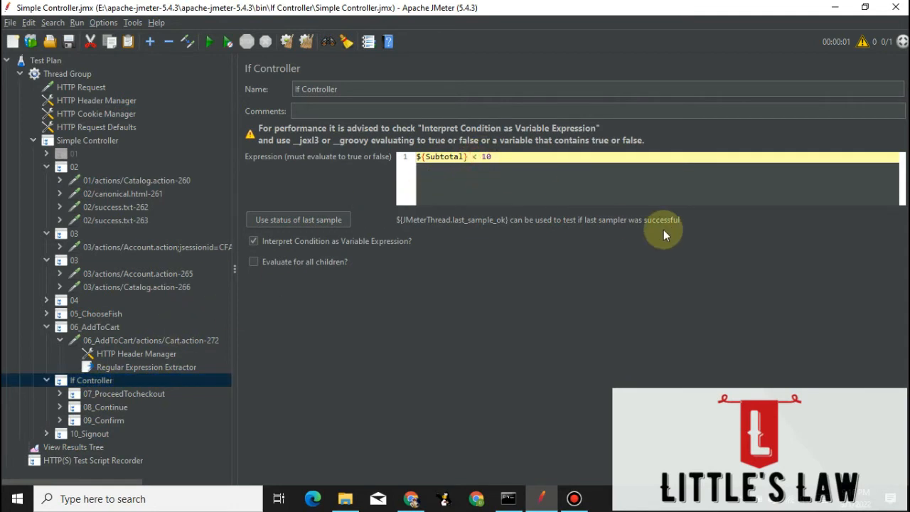
{"action": "type", "text": "'"}
{"action": "key", "text": "Right"}
{"action": "key", "text": "Right"}
{"action": "type", "text": "'"}
Clear all earlier results from View Results Tree, switch to Chrome and reload the JPetStore My Orders page.
{"action": "left_click", "coordinate": [92, 447]}
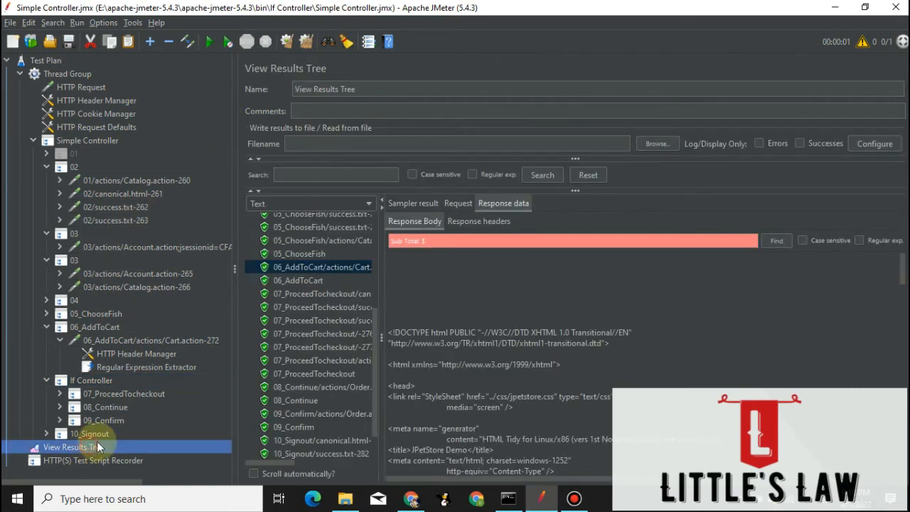
{"action": "left_click", "coordinate": [299, 39]}
{"action": "left_click", "coordinate": [410, 498]}
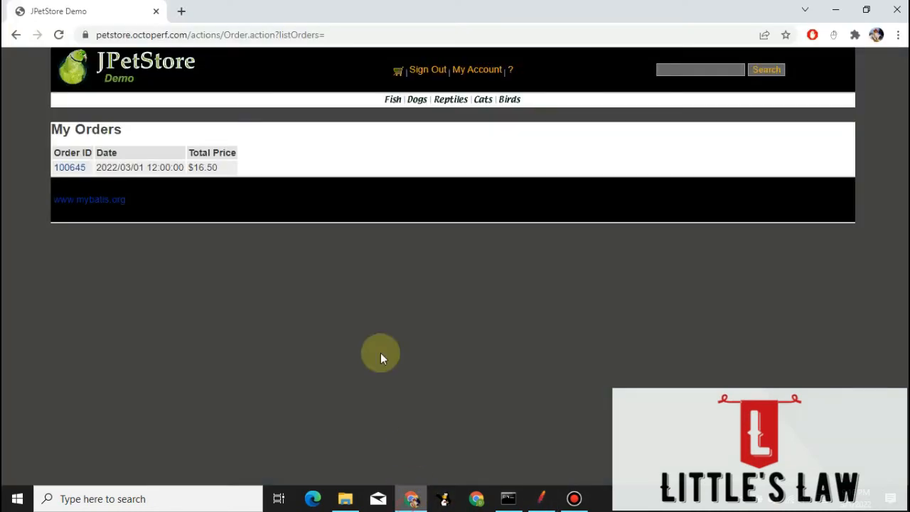
{"action": "left_click", "coordinate": [59, 34]}
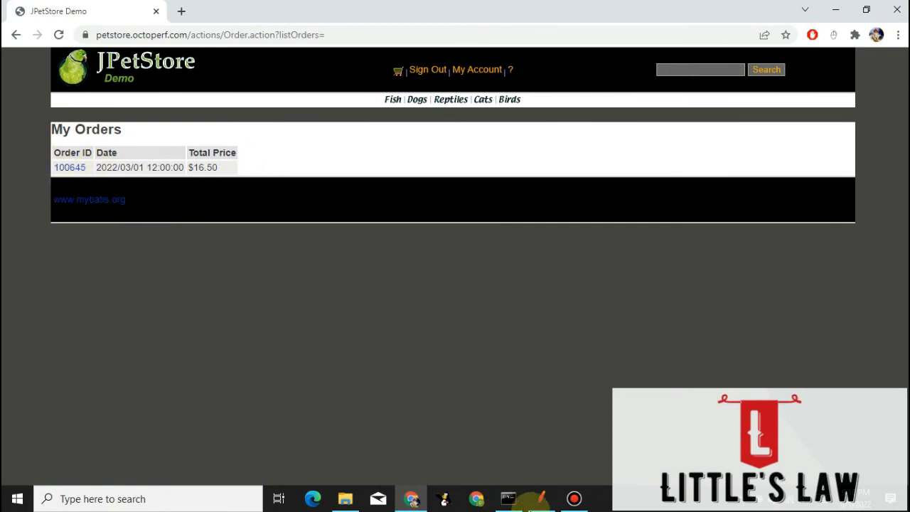
Return to JMeter, run the test plan and inspect the sampler results from 06_AddToCart through 10_Signout.
{"action": "left_click", "coordinate": [541, 498]}
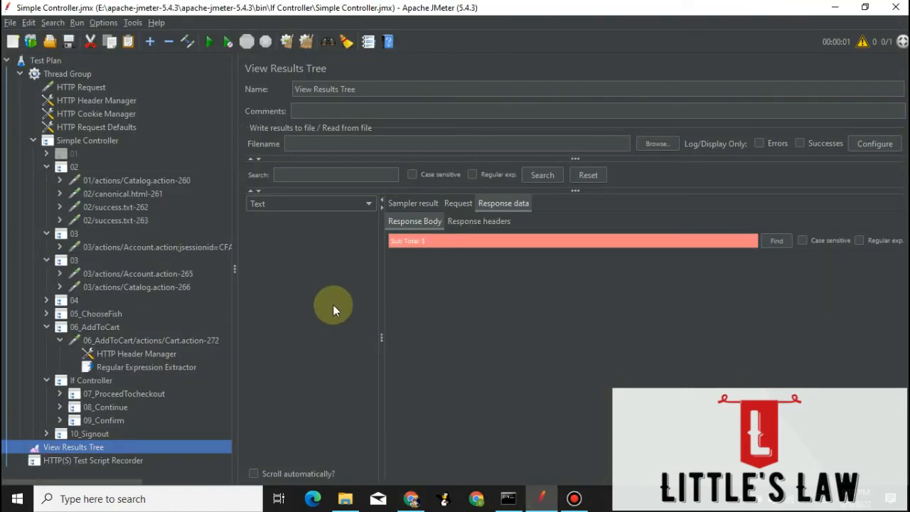
{"action": "left_click", "coordinate": [208, 43]}
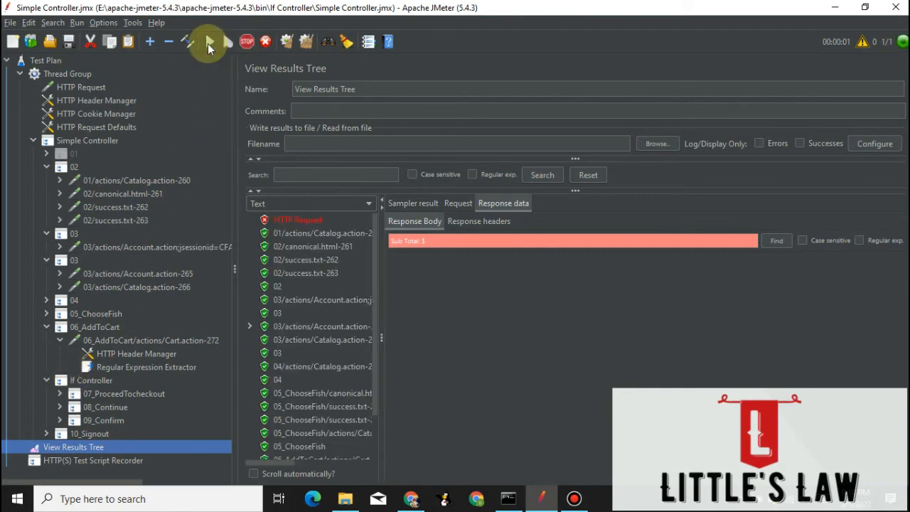
{"action": "scroll", "coordinate": [313, 373], "scroll_direction": "down", "scroll_amount": 3}
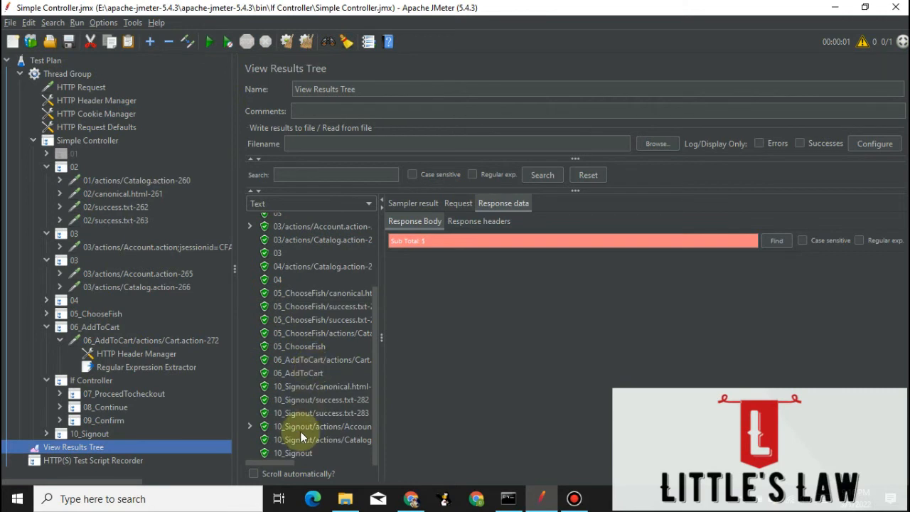
{"action": "left_click", "coordinate": [297, 372]}
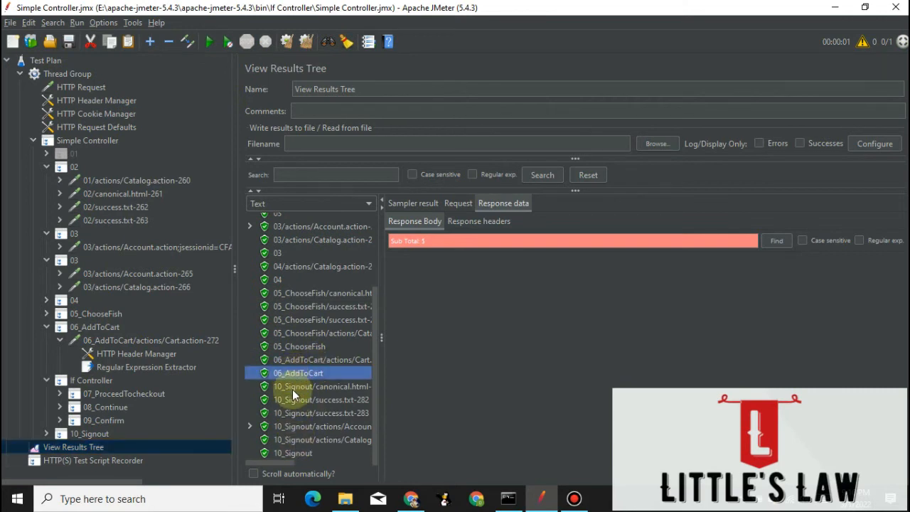
{"action": "left_click", "coordinate": [292, 388]}
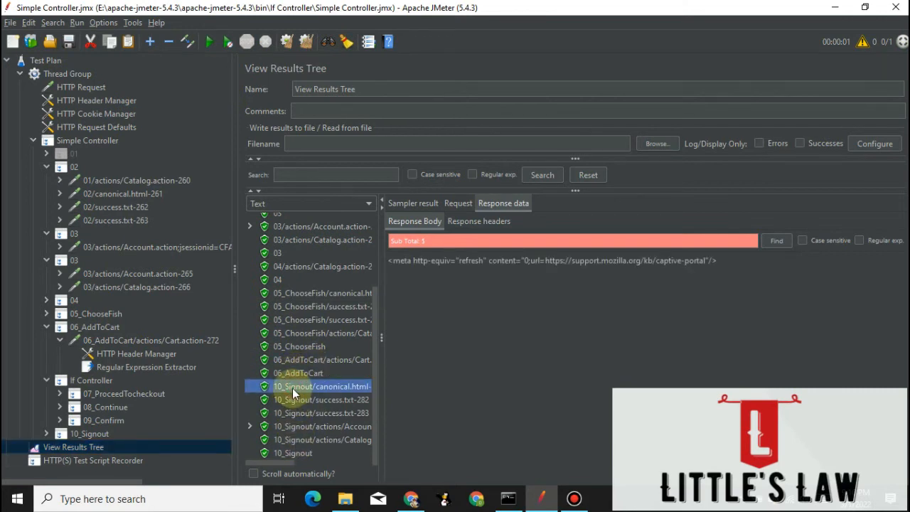
{"action": "left_click", "coordinate": [294, 400]}
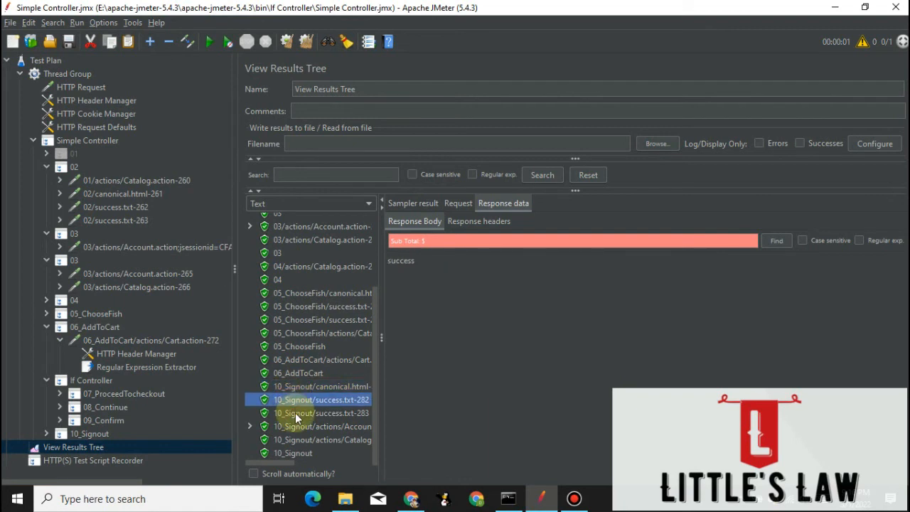
{"action": "left_click", "coordinate": [295, 412]}
{"action": "left_click", "coordinate": [298, 425]}
{"action": "left_click", "coordinate": [298, 439]}
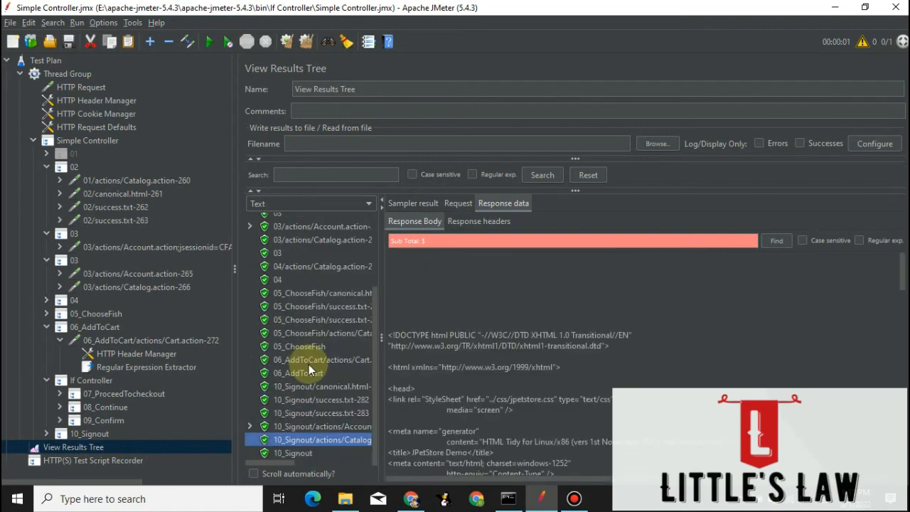
Switch to Chrome, reload the JPetStore My Orders page to check for a new order, and return to JMeter.
{"action": "left_click", "coordinate": [411, 499]}
{"action": "left_click", "coordinate": [58, 34]}
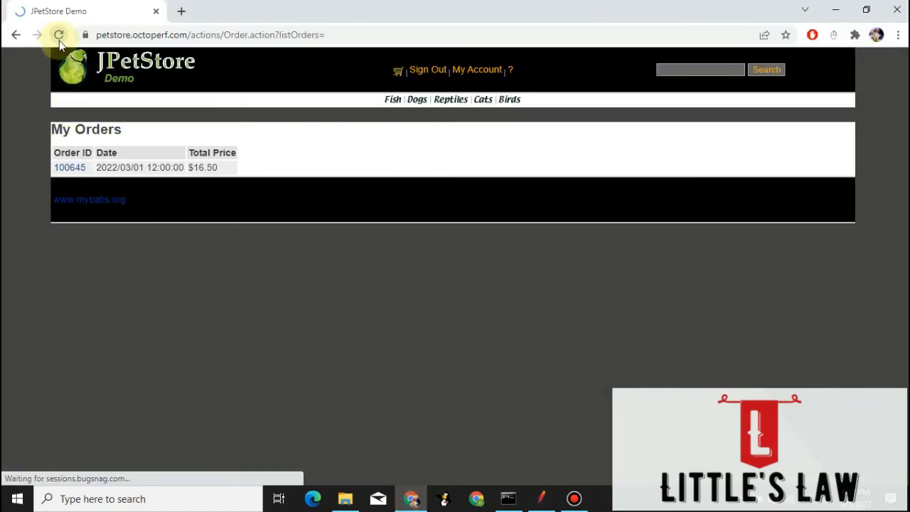
{"action": "left_click", "coordinate": [540, 500]}
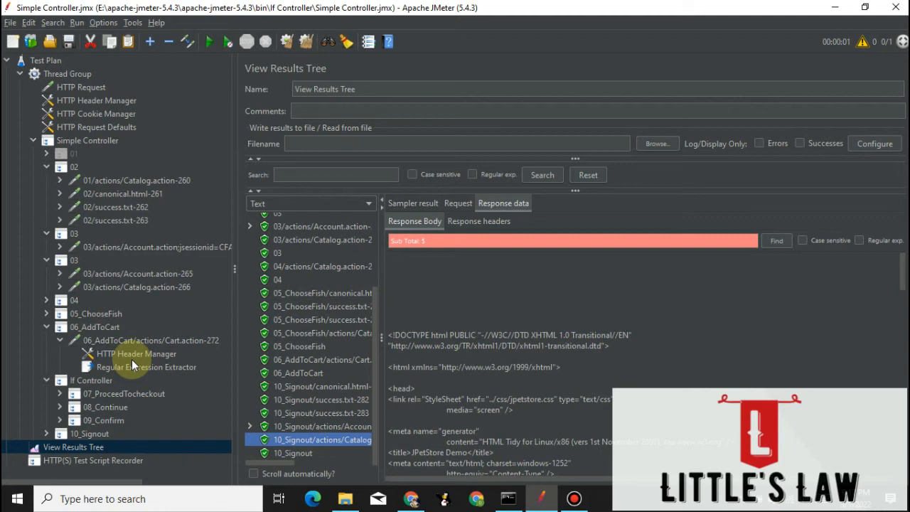
Change the If Controller's expression so it tests ${Subtotal} with == against 16.50.
{"action": "left_click", "coordinate": [90, 381]}
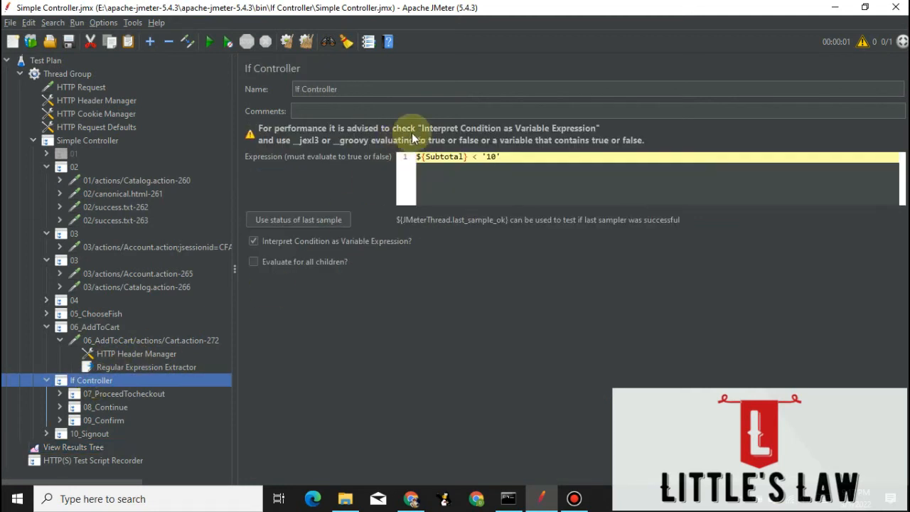
{"action": "left_click", "coordinate": [475, 157]}
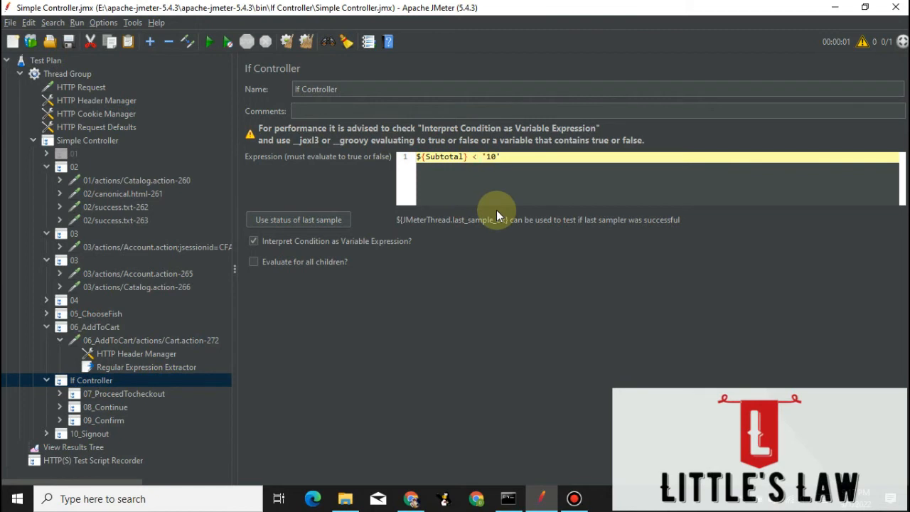
{"action": "key", "text": "BackSpace"}
{"action": "type", "text": "=="}
{"action": "key", "text": "BackSpace"}
{"action": "key", "text": "BackSpace"}
{"action": "type", "text": "16.50"}
Clear the previous results, run the test plan again and look through the new samples in View Results Tree.
{"action": "left_click", "coordinate": [305, 41]}
{"action": "left_click", "coordinate": [87, 446]}
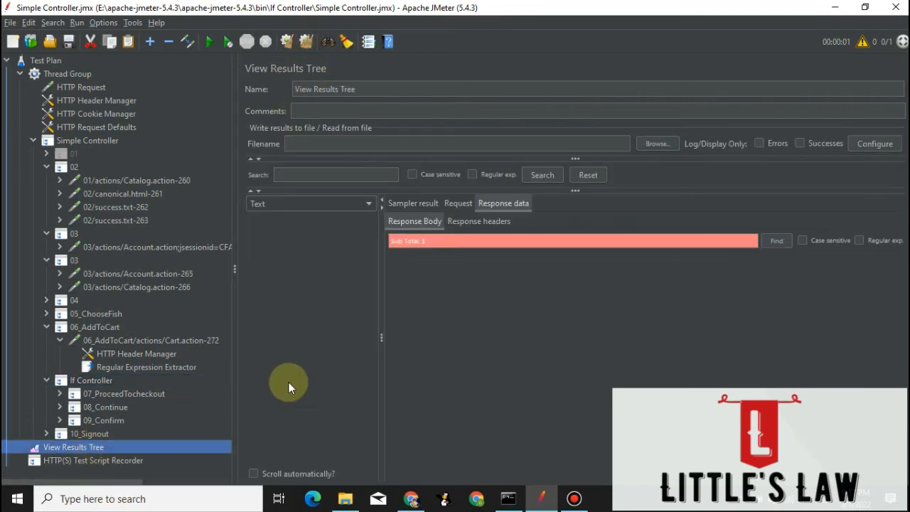
{"action": "left_click", "coordinate": [209, 41]}
{"action": "scroll", "coordinate": [308, 375], "scroll_direction": "down", "scroll_amount": 4}
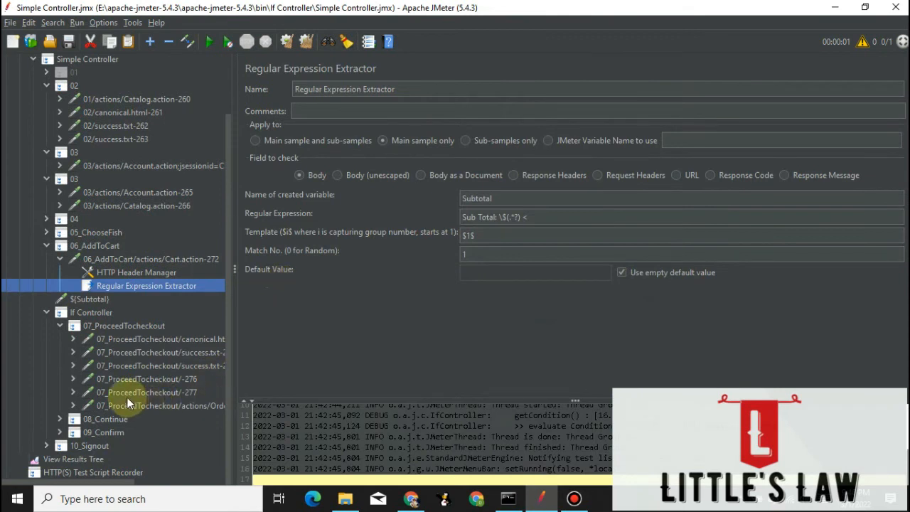
Collapse 07_ProceedTocheckout and review the limit in the If Controller's JavaScript condition.
{"action": "left_click", "coordinate": [93, 313]}
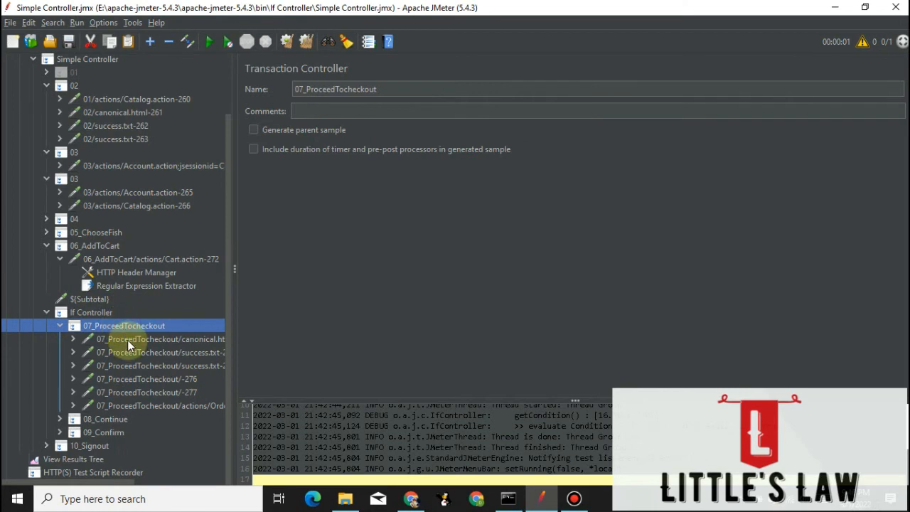
{"action": "left_click", "coordinate": [60, 325]}
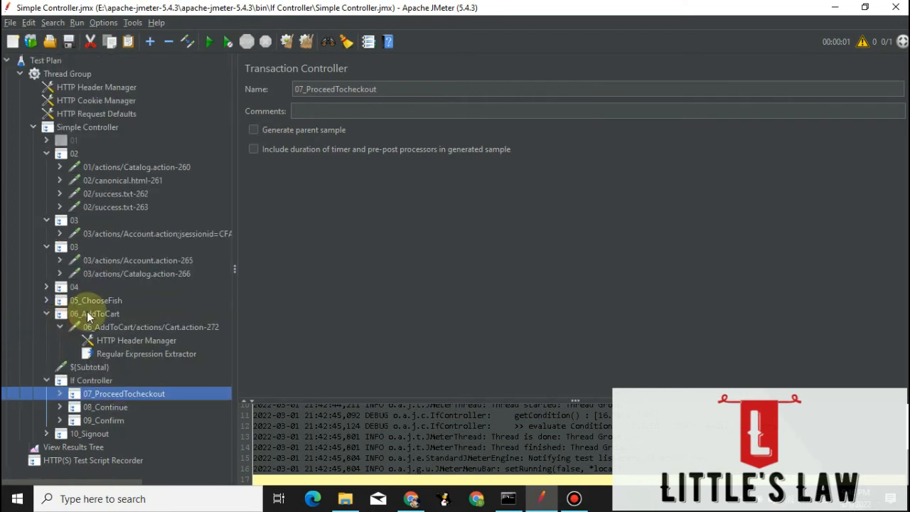
{"action": "left_click", "coordinate": [93, 379]}
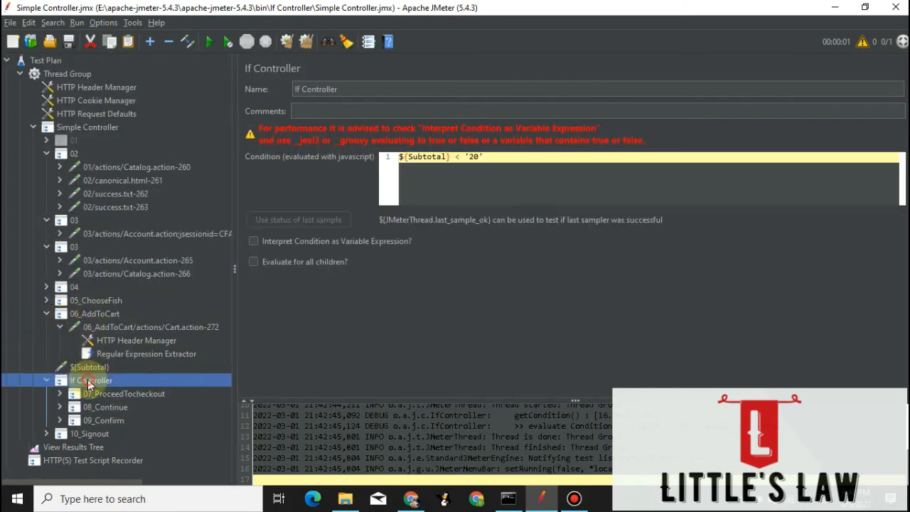
{"action": "double_click", "coordinate": [473, 156]}
{"action": "left_click", "coordinate": [463, 170]}
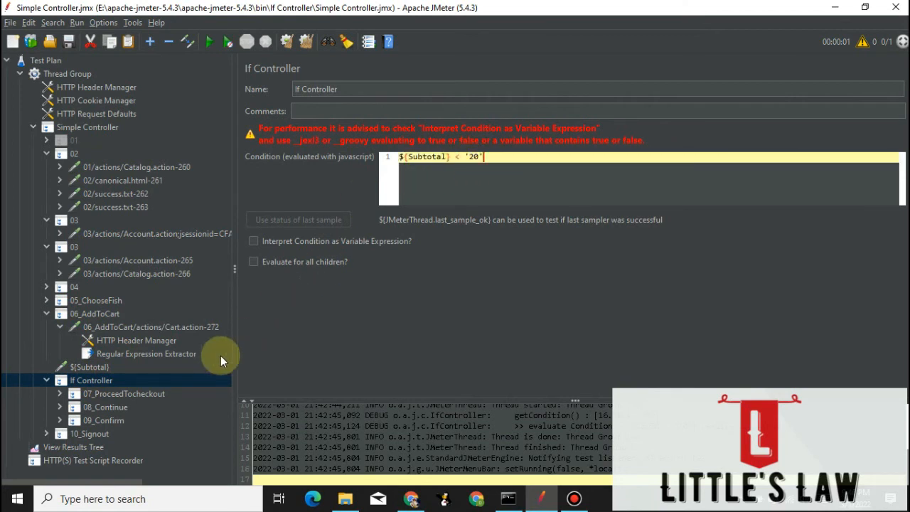
Examine the escaped dollar sign in the regular expression of the Regular Expression Extractor under 06_AddToCart.
{"action": "left_click", "coordinate": [138, 353]}
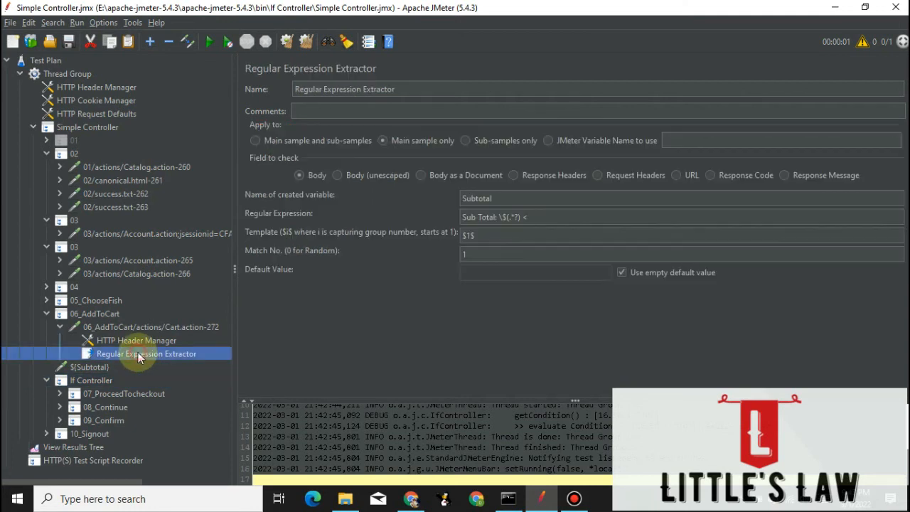
{"action": "left_click", "coordinate": [504, 218]}
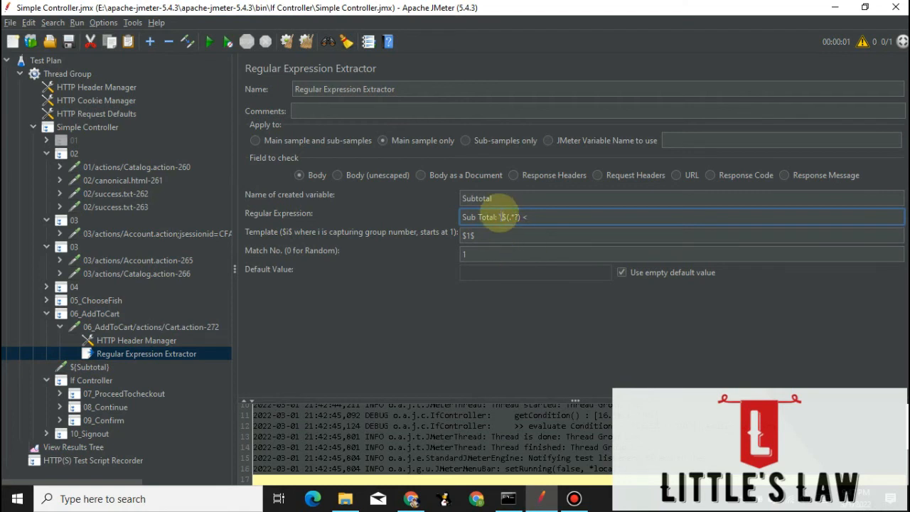
{"action": "left_click_drag", "start_coordinate": [499, 216], "coordinate": [506, 216]}
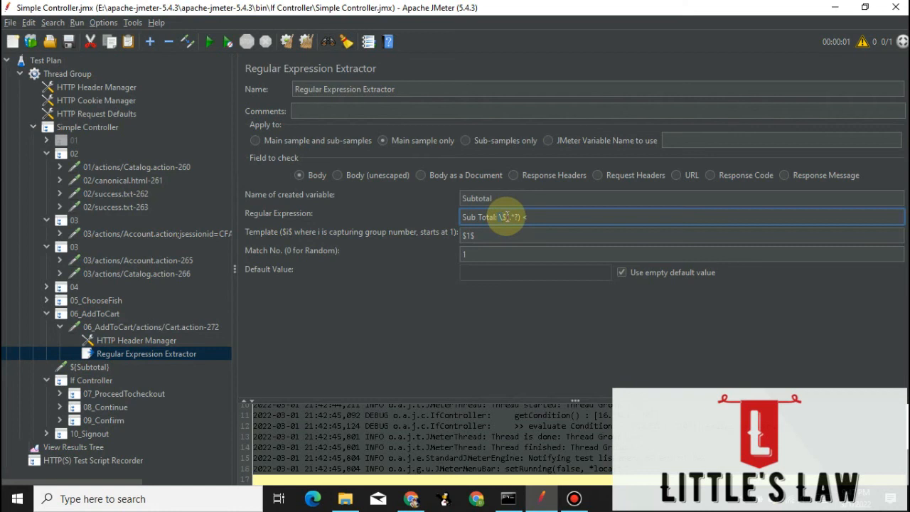
Disable the ${Subtotal} HTTP Request above the If Controller.
{"action": "left_click", "coordinate": [89, 368]}
{"action": "right_click", "coordinate": [91, 366]}
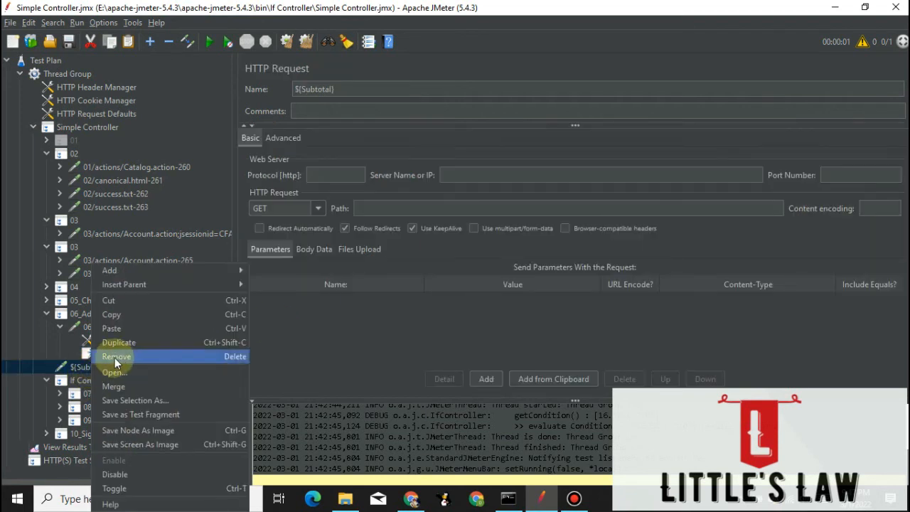
{"action": "left_click", "coordinate": [140, 474]}
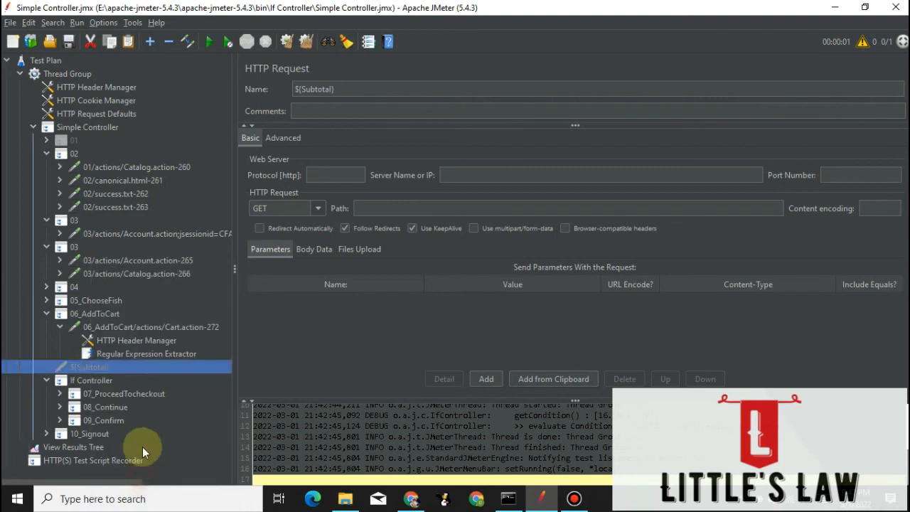
Clear the earlier results and run the test plan with the If Controller condition ${Subtotal} < '20'.
{"action": "left_click", "coordinate": [94, 381]}
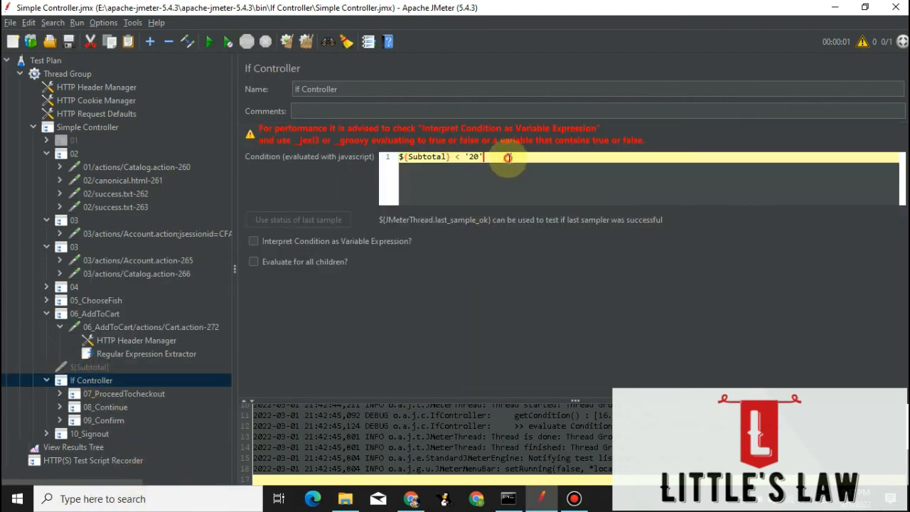
{"action": "left_click_drag", "start_coordinate": [400, 157], "coordinate": [463, 173]}
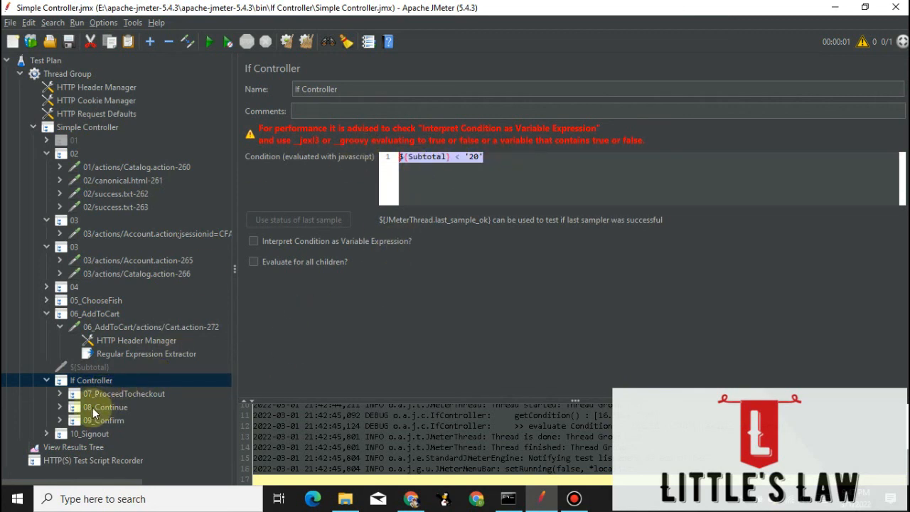
{"action": "left_click", "coordinate": [86, 446]}
{"action": "left_click", "coordinate": [306, 41]}
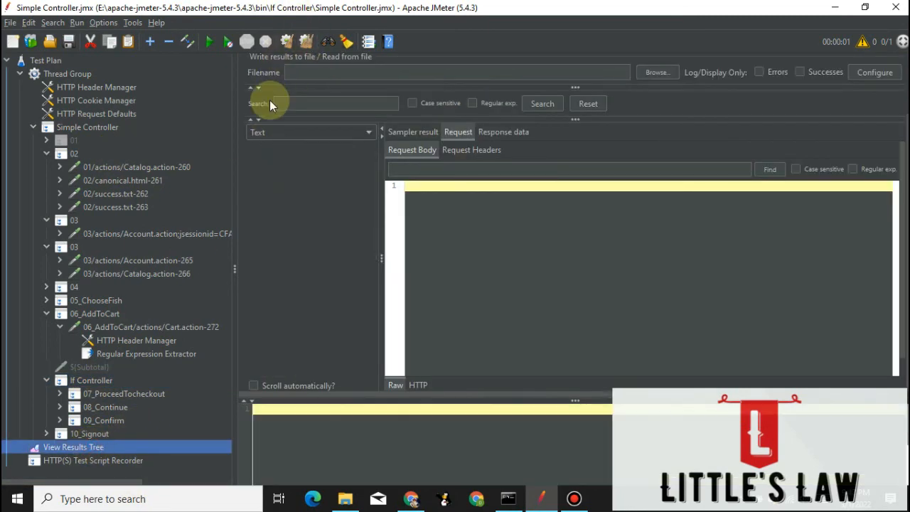
{"action": "left_click", "coordinate": [209, 41]}
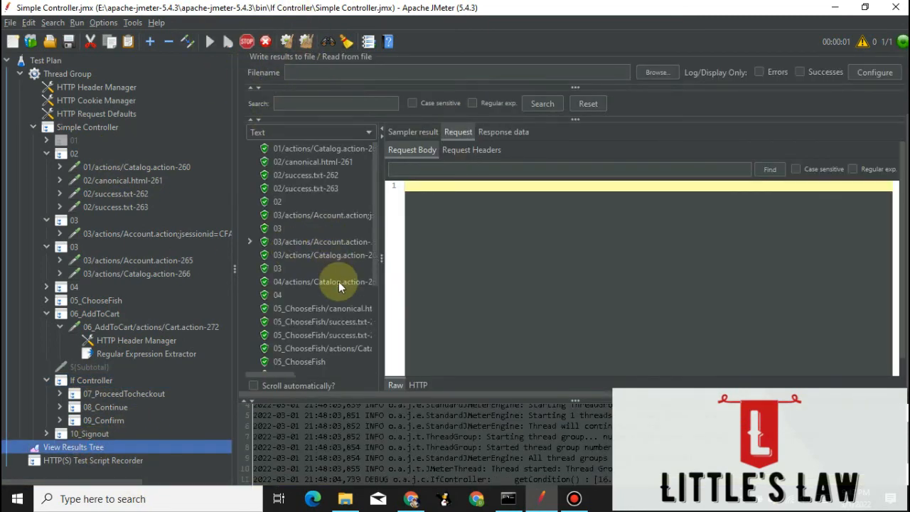
Inspect the 07_ProceedTocheckout requests in the results and look through the samples that follow up to 10_Signout.
{"action": "scroll", "coordinate": [338, 284], "scroll_direction": "down", "scroll_amount": 3}
{"action": "left_click", "coordinate": [301, 258]}
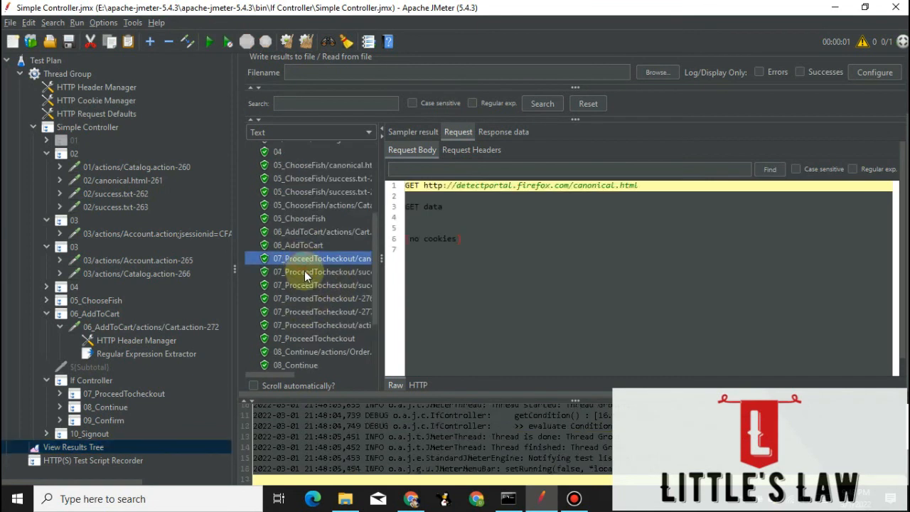
{"action": "left_click", "coordinate": [302, 274]}
{"action": "left_click", "coordinate": [307, 285]}
{"action": "left_click", "coordinate": [307, 298]}
{"action": "left_click", "coordinate": [304, 325]}
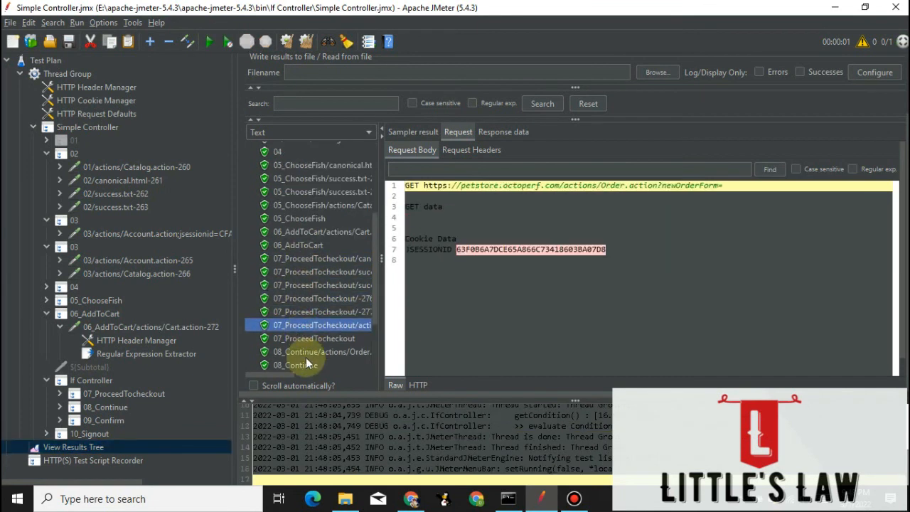
{"action": "scroll", "coordinate": [297, 284], "scroll_direction": "down", "scroll_amount": 3}
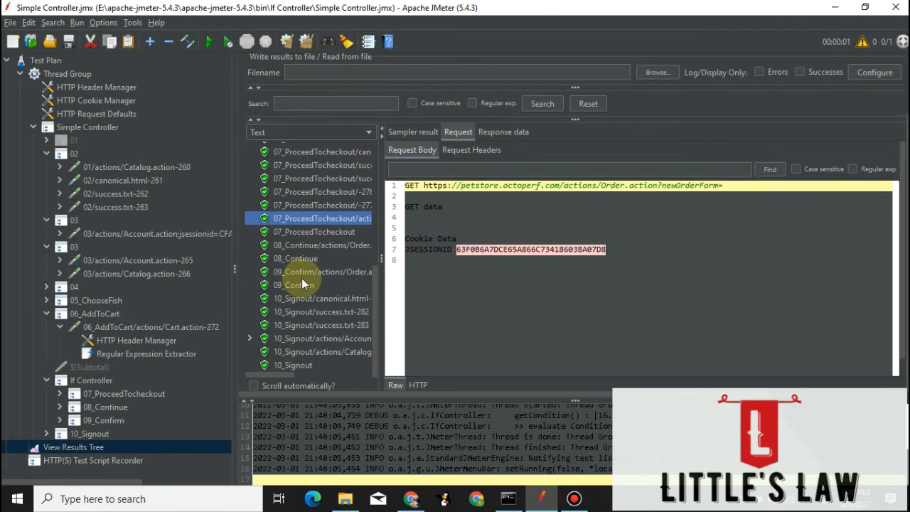
Switch to Chrome, reload the JPetStore My Orders page and check the last order's date.
{"action": "left_click", "coordinate": [411, 498]}
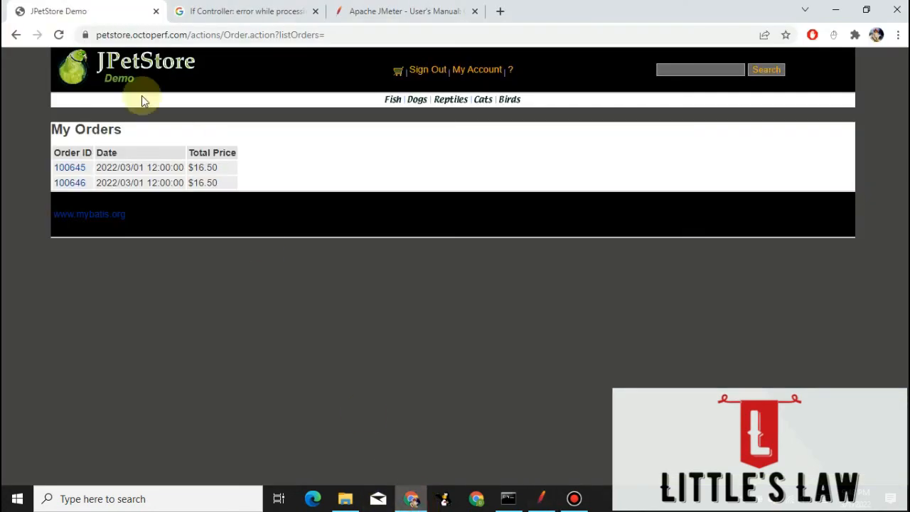
{"action": "left_click", "coordinate": [58, 34]}
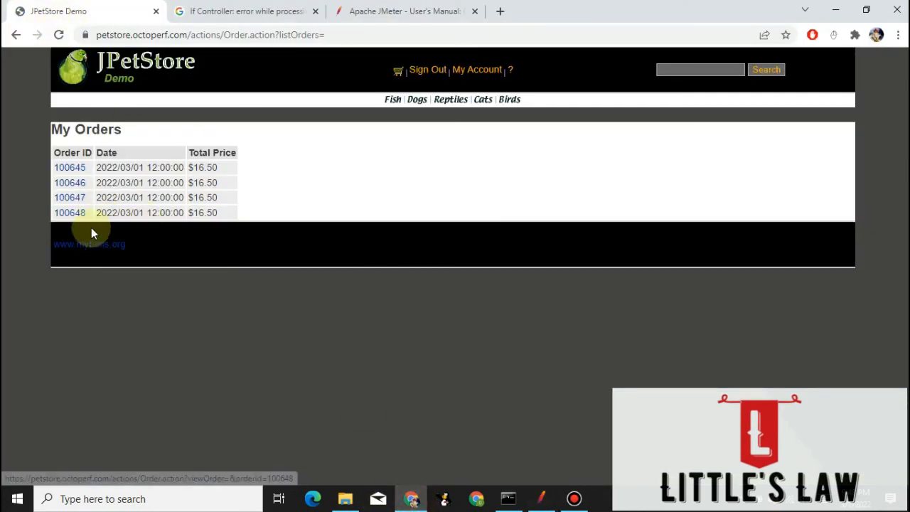
{"action": "left_click_drag", "start_coordinate": [112, 212], "coordinate": [169, 215]}
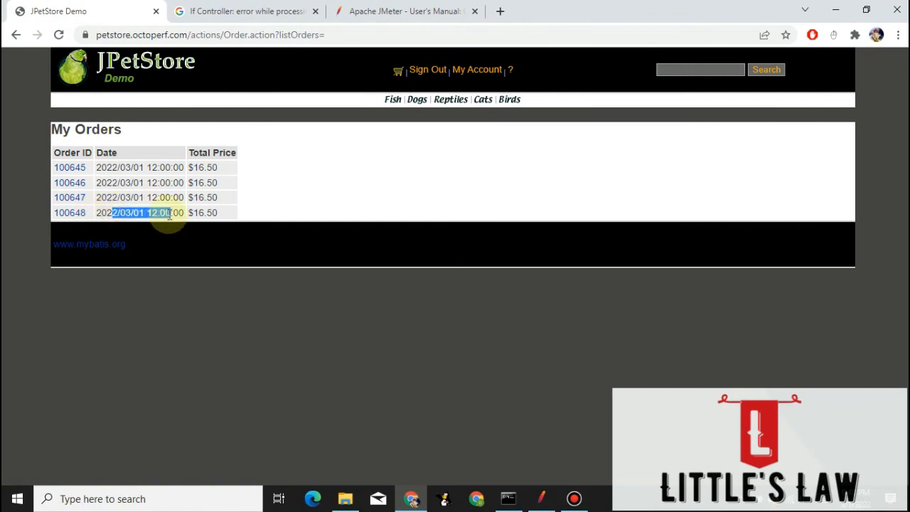
Return to JMeter and re-examine how the Regular Expression Extractor's pattern leaves the dollar sign outside the captured group.
{"action": "left_click", "coordinate": [834, 10]}
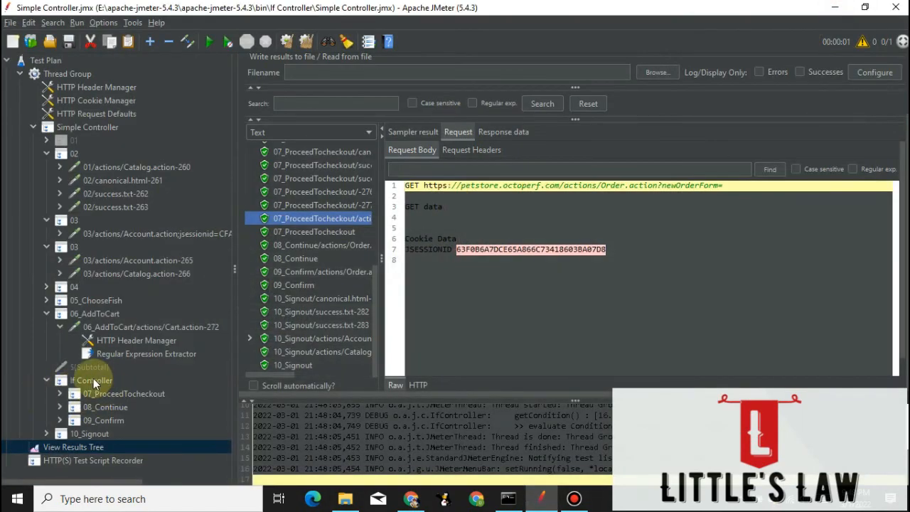
{"action": "left_click", "coordinate": [116, 352]}
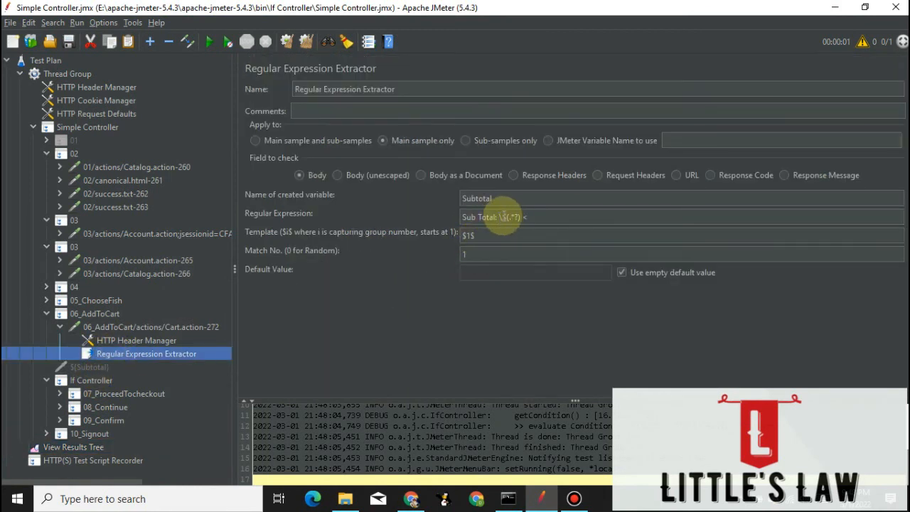
{"action": "left_click", "coordinate": [503, 217]}
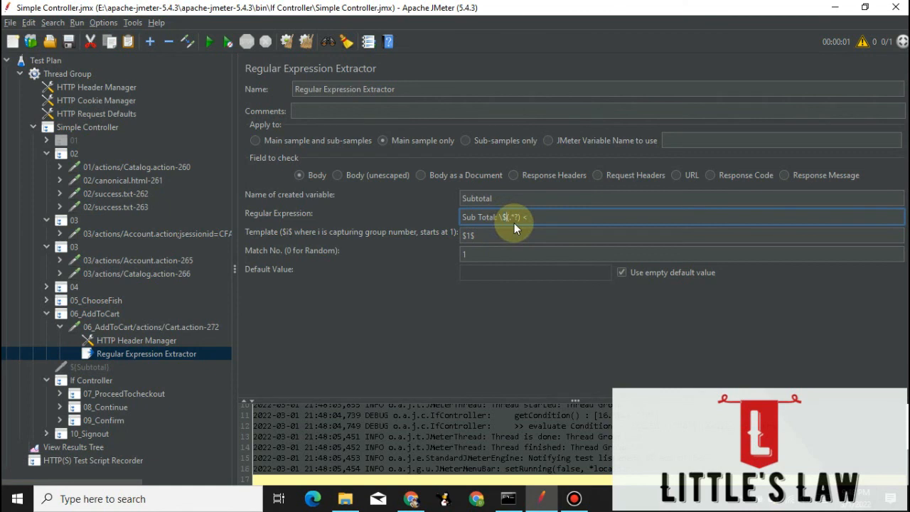
Change the If Controller condition to ${Subtotal} == '16.50'.
{"action": "left_click", "coordinate": [86, 383]}
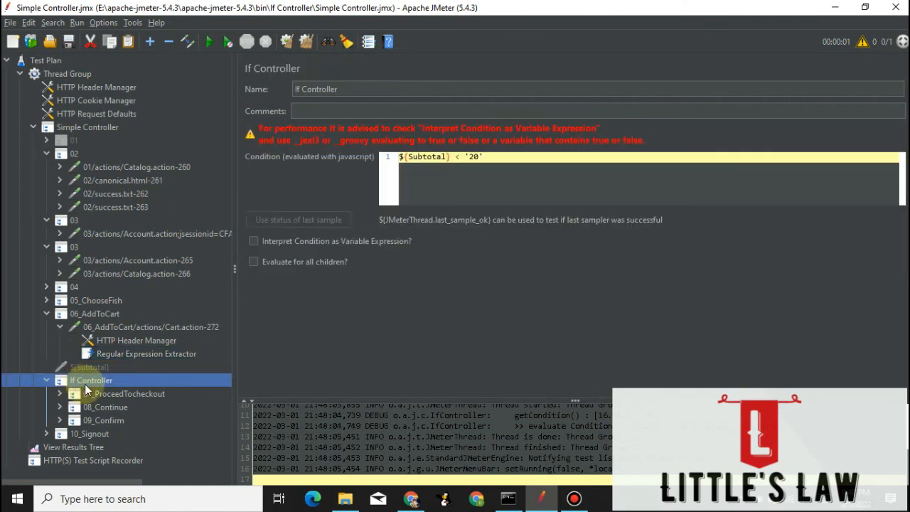
{"action": "left_click", "coordinate": [471, 161]}
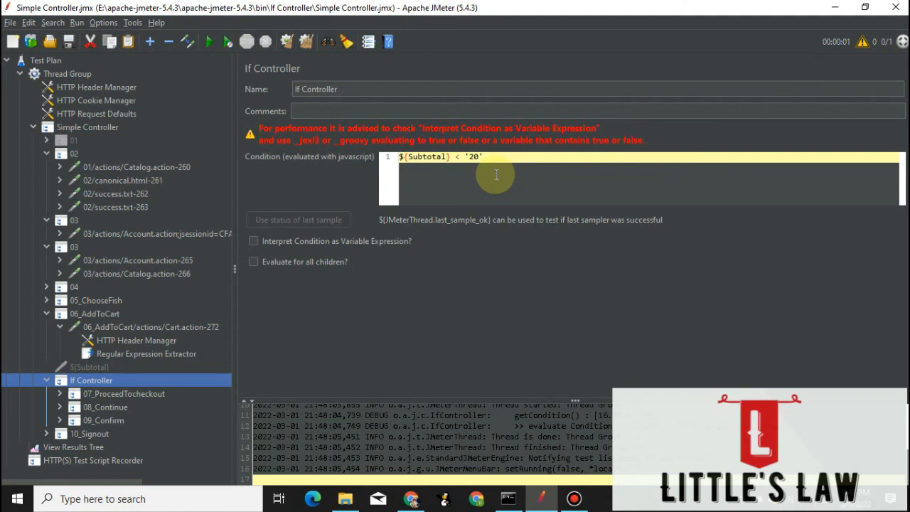
{"action": "left_click", "coordinate": [455, 157]}
{"action": "key", "text": "BackSpace"}
{"action": "type", "text": "=="}
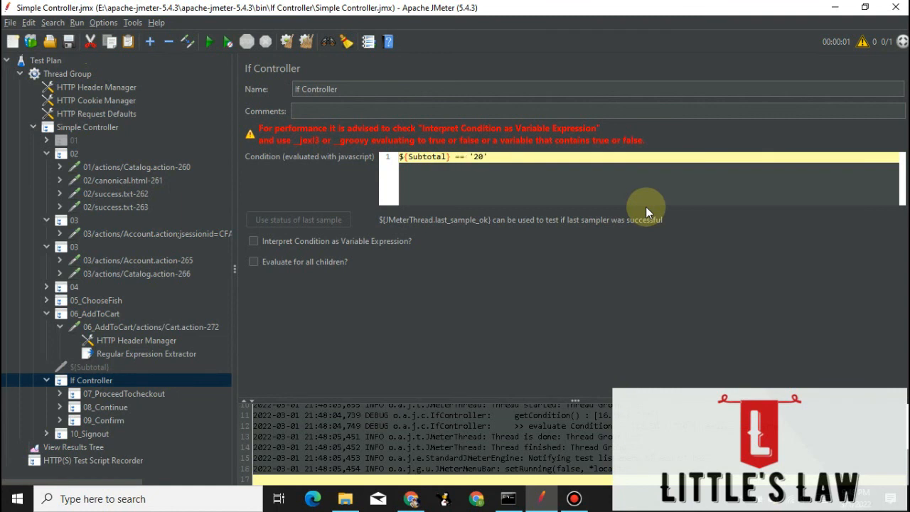
{"action": "key", "text": "Right"}
{"action": "key", "text": "Right"}
{"action": "key", "text": "Delete"}
{"action": "key", "text": "Delete"}
{"action": "type", "text": "16.50"}
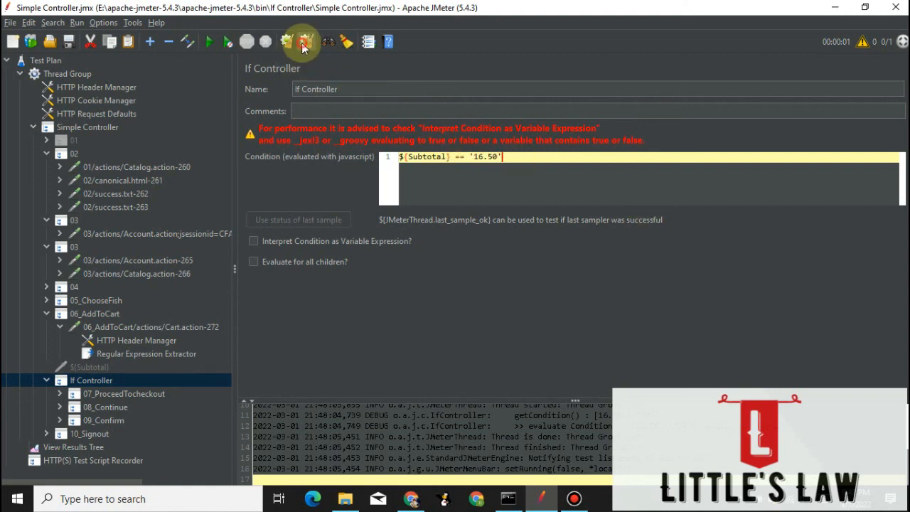
Run the test plan with the equality condition and view the sample results through 10_Signout.
{"action": "left_click", "coordinate": [209, 41]}
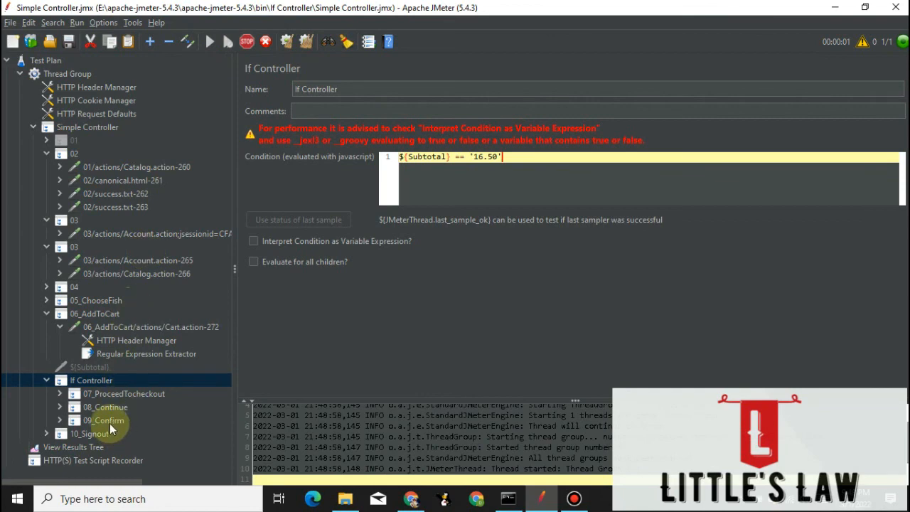
{"action": "left_click", "coordinate": [75, 445]}
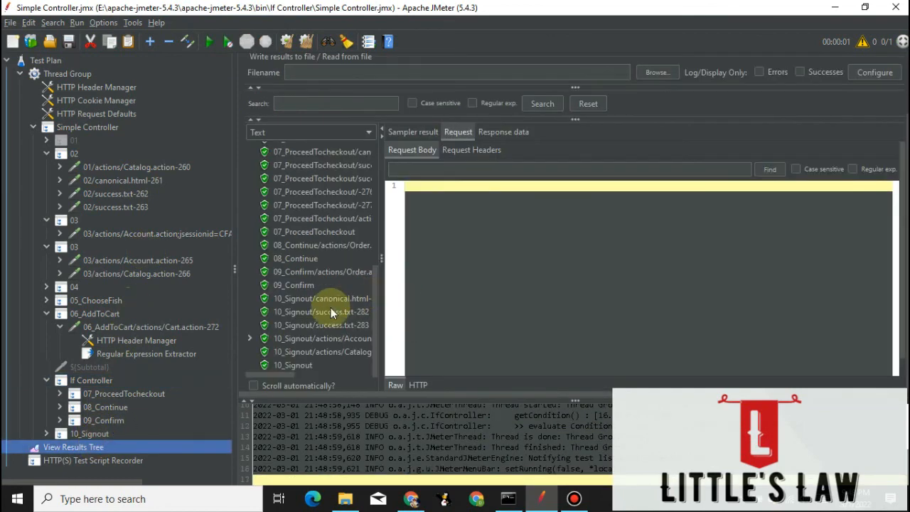
Switch to Chrome, reload the JPetStore My Orders page to check for a newly placed order, and return to JMeter.
{"action": "left_click", "coordinate": [411, 498]}
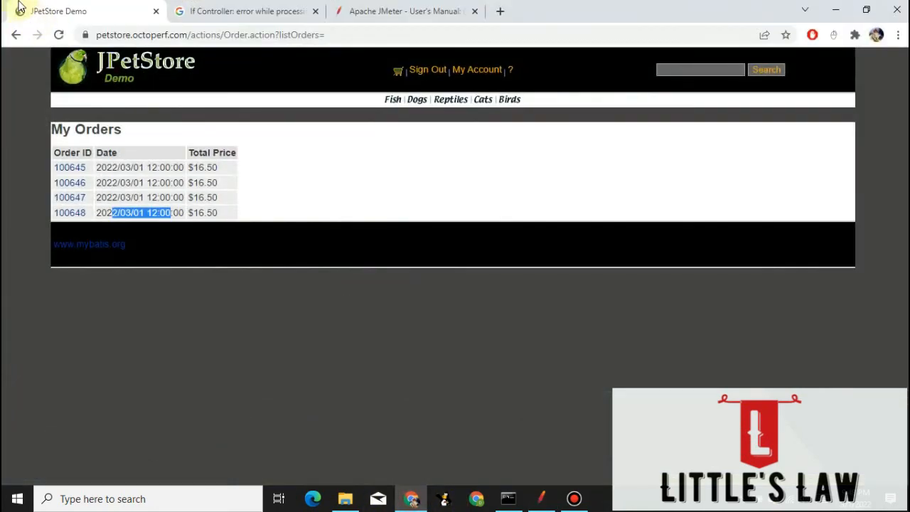
{"action": "left_click", "coordinate": [59, 34]}
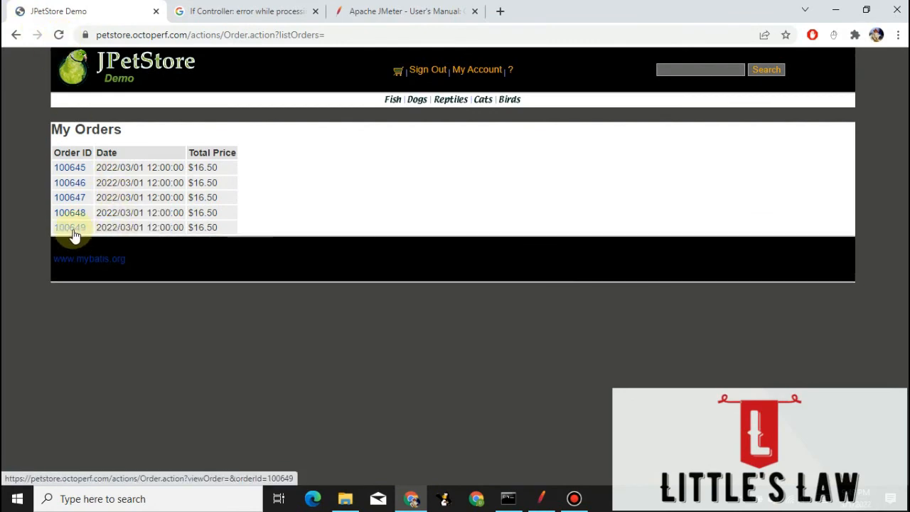
{"action": "left_click", "coordinate": [835, 10]}
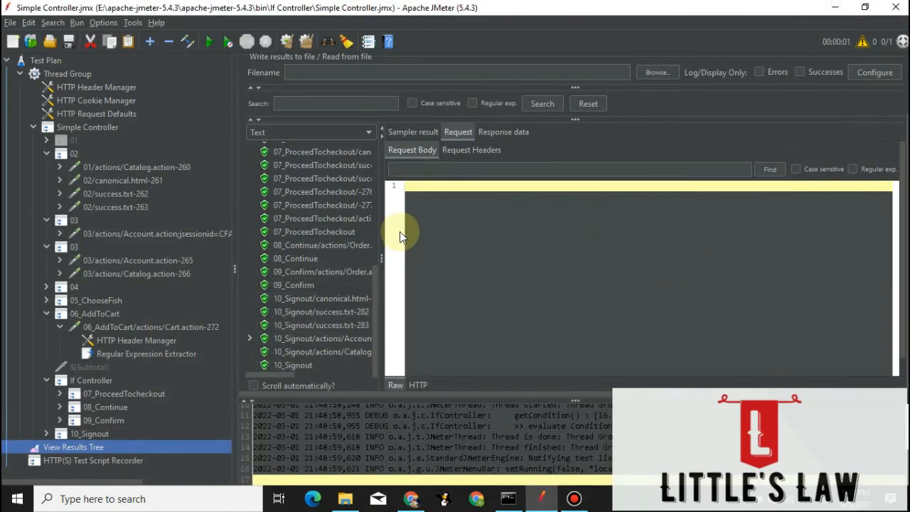
Change the comparison operator in the If Controller condition so it reads ${Subtotal} != '16.50'.
{"action": "left_click", "coordinate": [100, 379]}
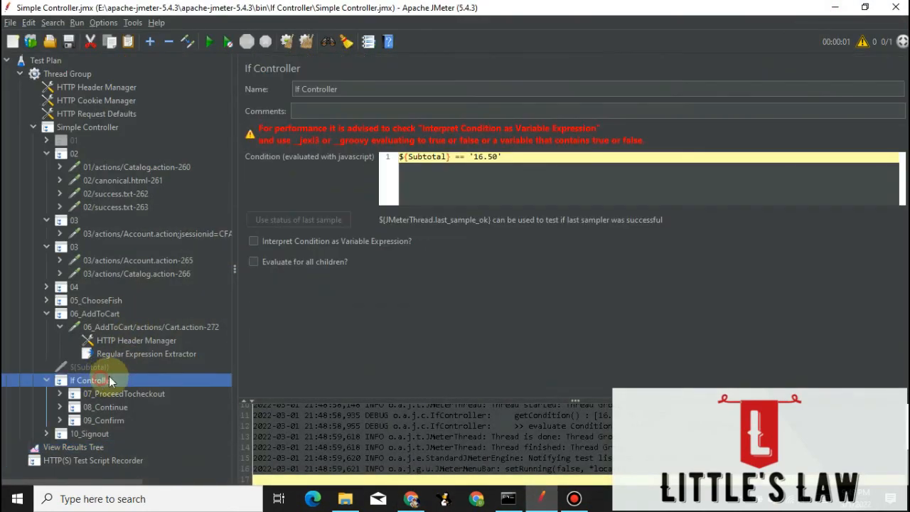
{"action": "left_click", "coordinate": [462, 159]}
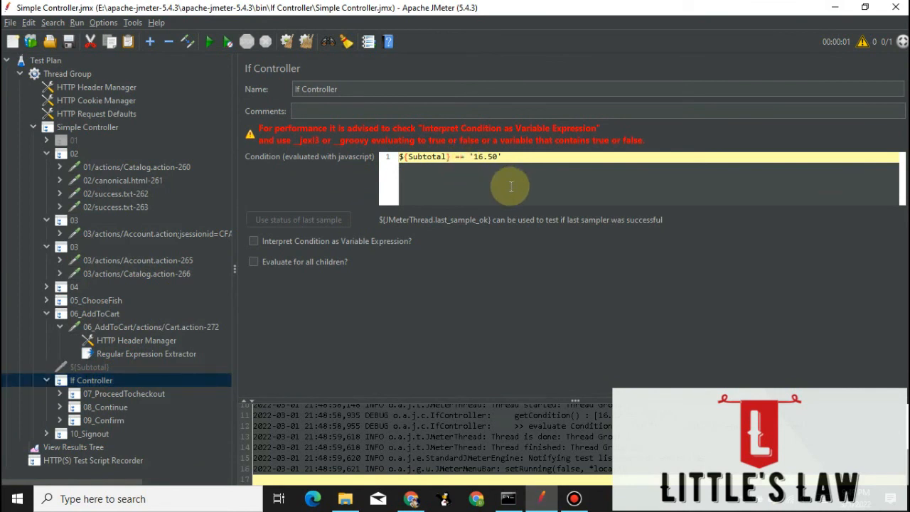
{"action": "key", "text": "Delete"}
{"action": "type", "text": "!"}
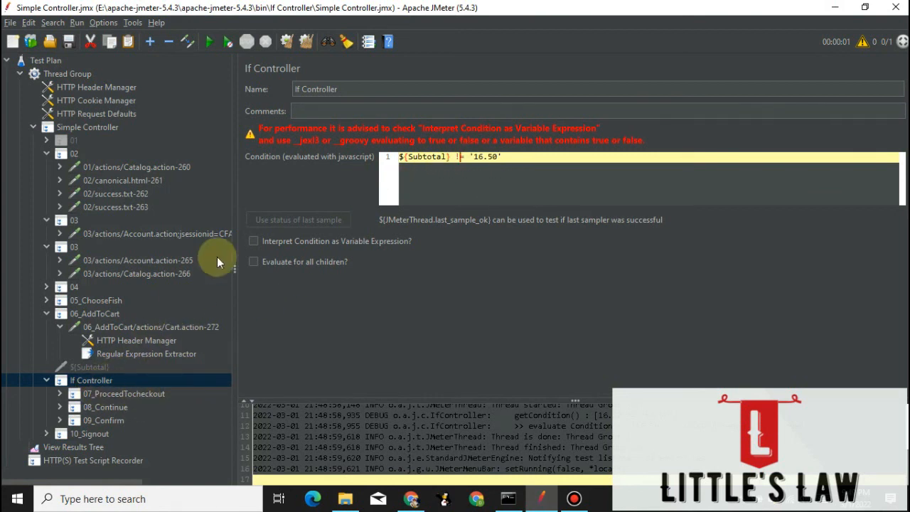
Clear the earlier results, rerun the test plan with the not-equal condition and check which samples follow 06_AddToCart.
{"action": "left_click", "coordinate": [74, 445]}
{"action": "left_click", "coordinate": [305, 44]}
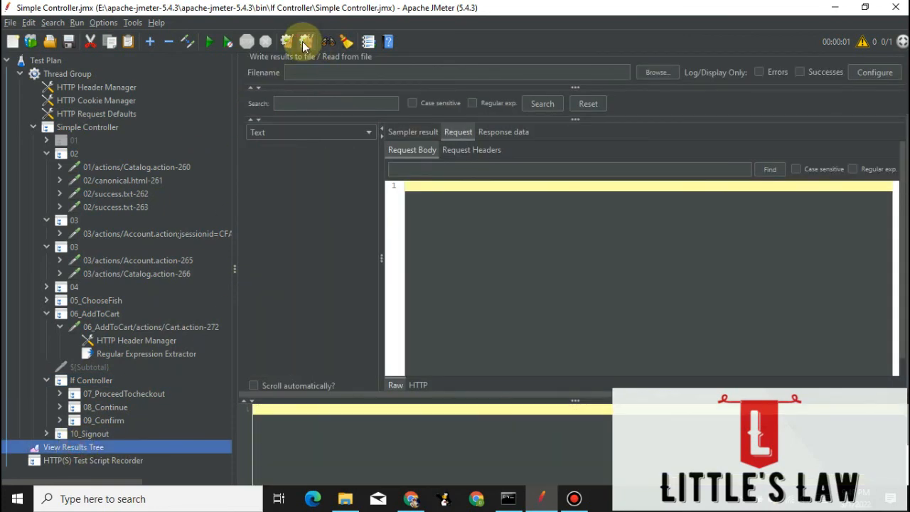
{"action": "left_click", "coordinate": [209, 41]}
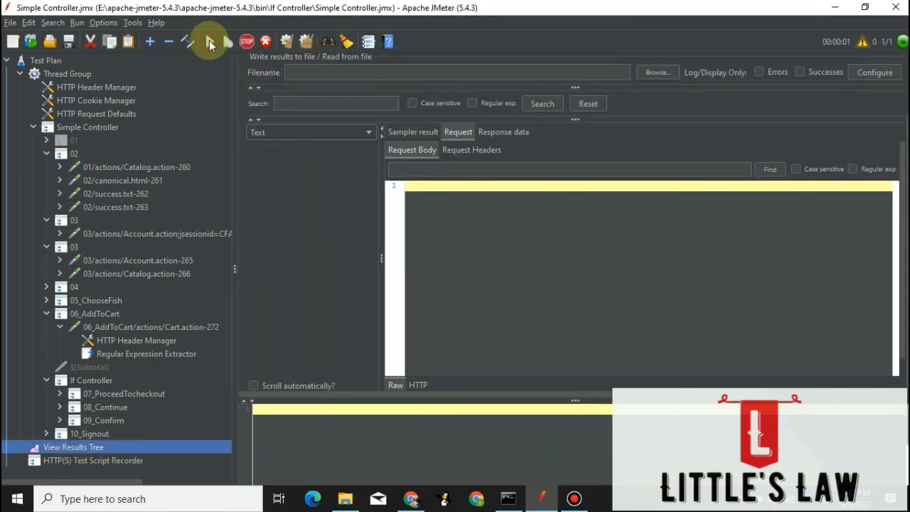
{"action": "scroll", "coordinate": [293, 331], "scroll_direction": "down", "scroll_amount": 3}
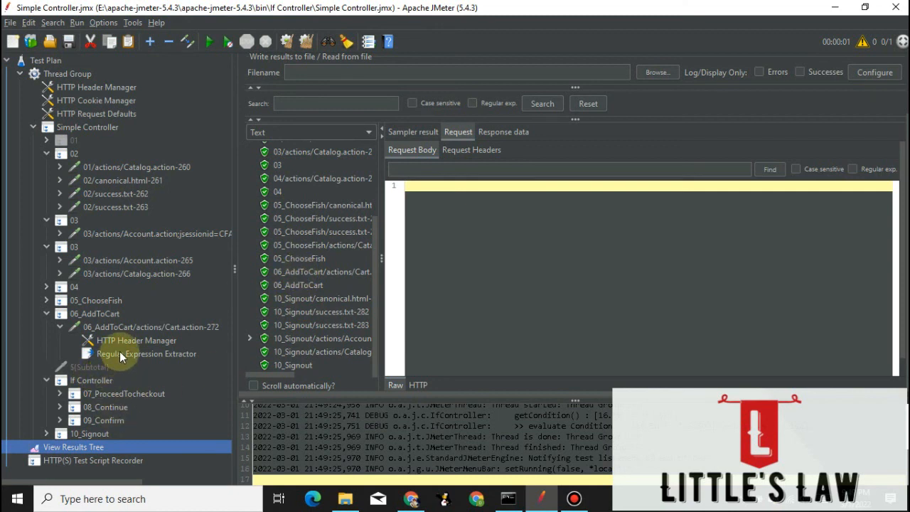
Remove the comparison operator from the If Controller condition and select the whole remaining expression.
{"action": "left_click", "coordinate": [89, 382]}
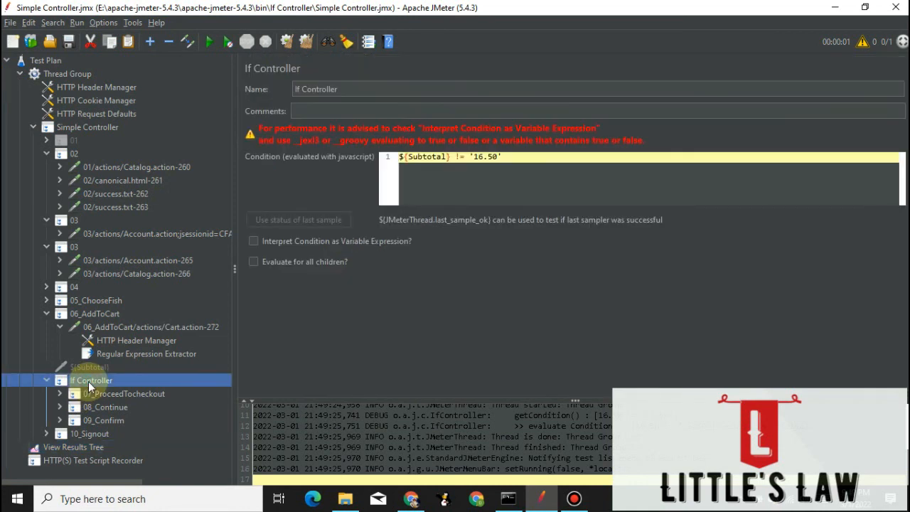
{"action": "left_click", "coordinate": [458, 157]}
{"action": "key", "text": "BackSpace"}
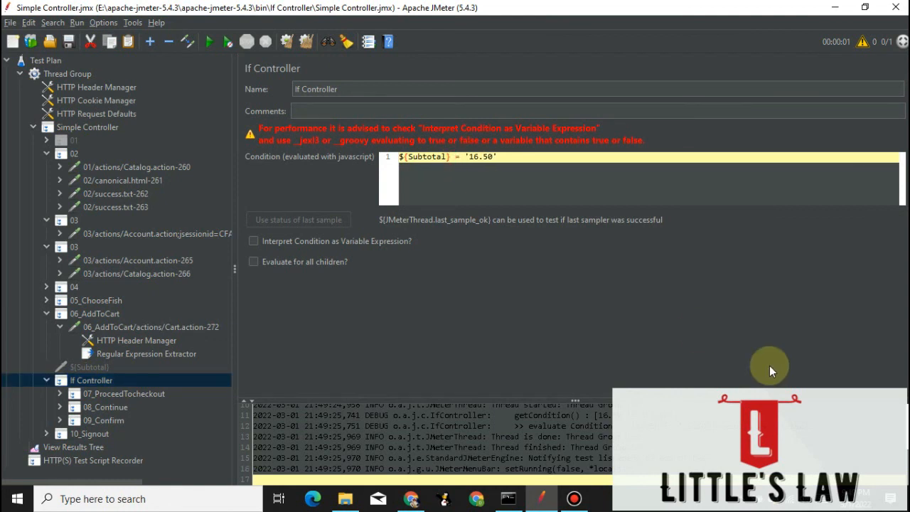
{"action": "type", "text": ">"}
{"action": "key", "text": "BackSpace"}
{"action": "key", "text": "Delete"}
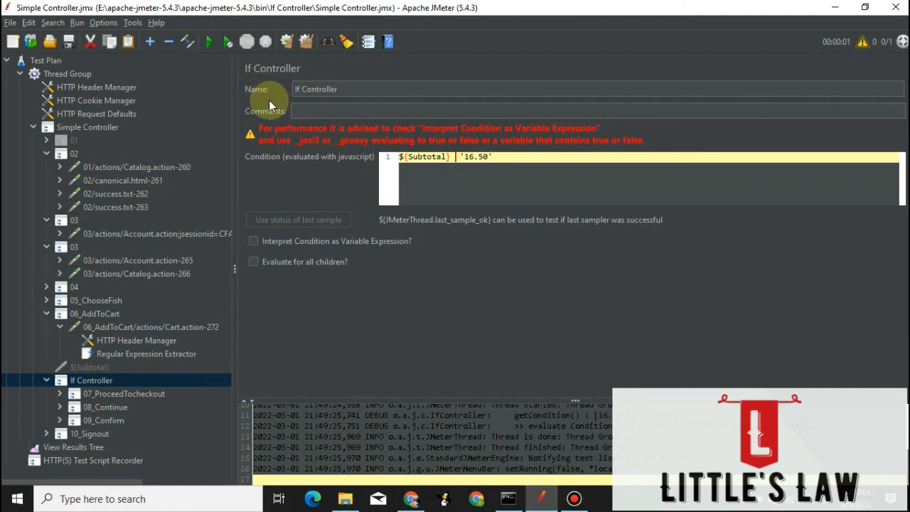
{"action": "left_click", "coordinate": [350, 88]}
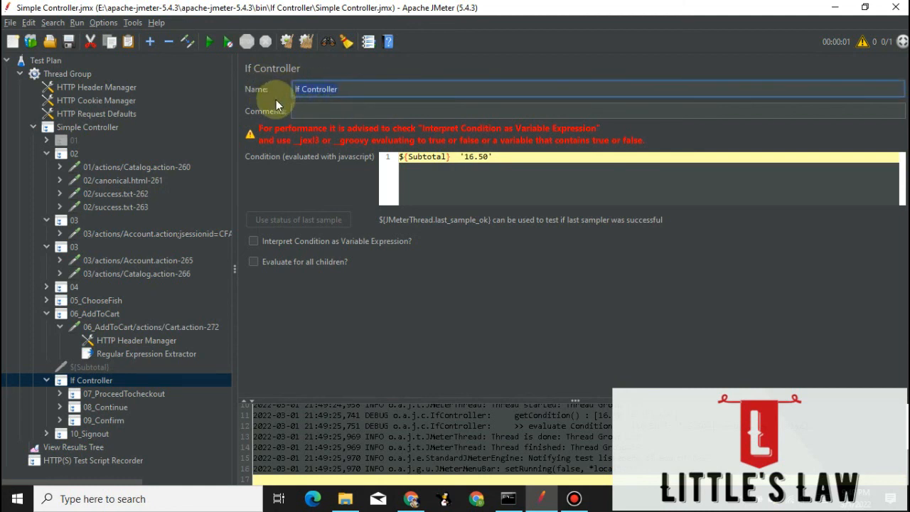
{"action": "left_click_drag", "start_coordinate": [505, 157], "coordinate": [357, 149]}
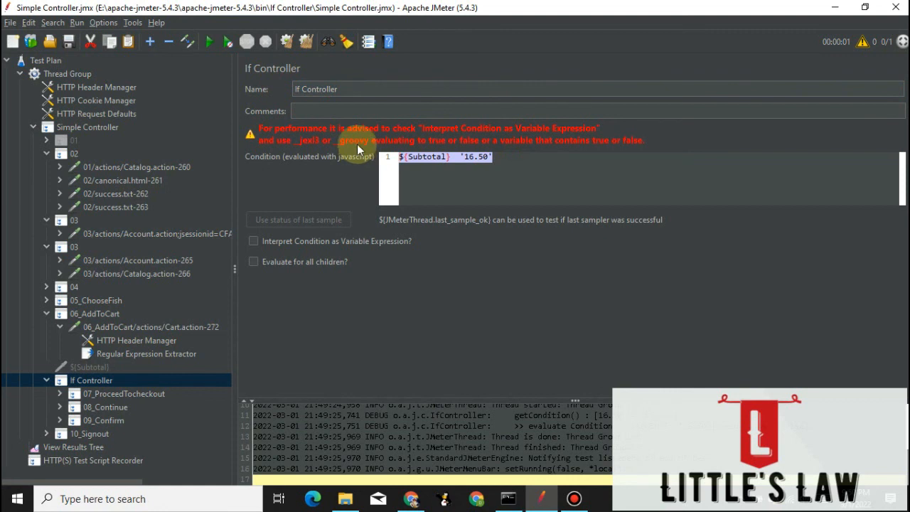